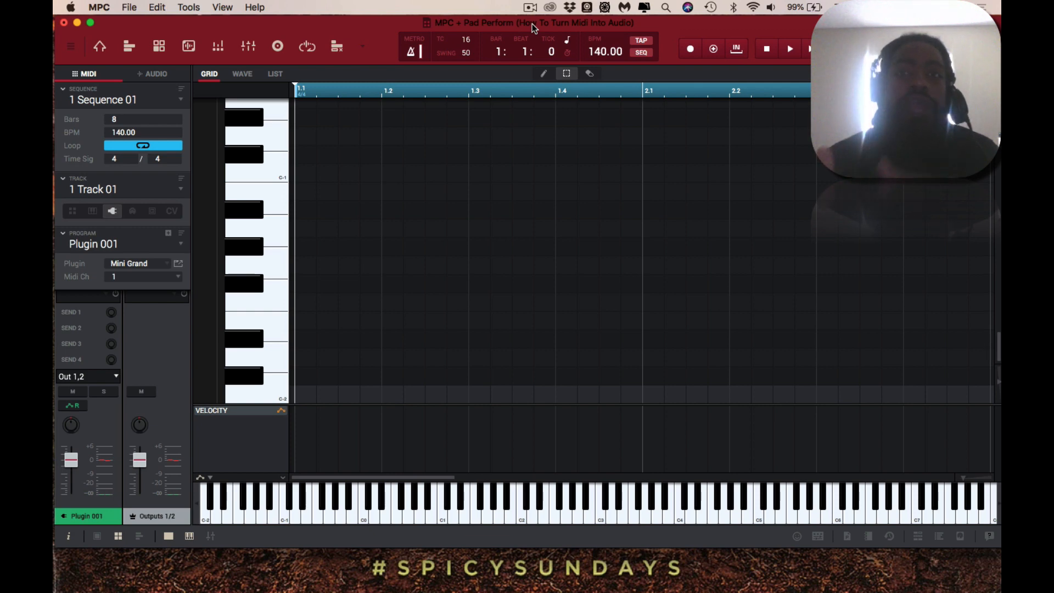
click(181, 178)
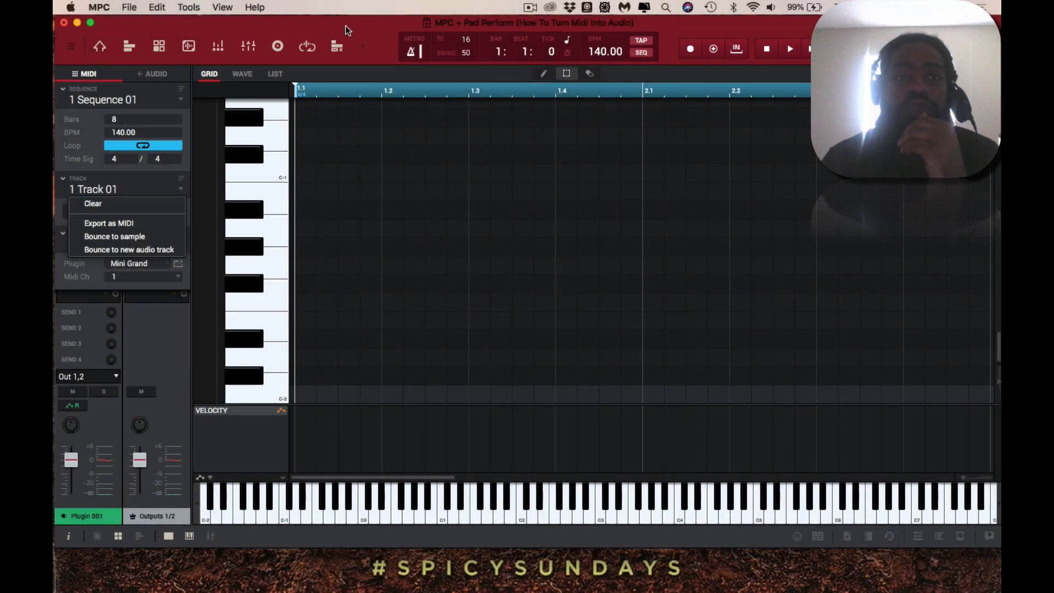
click(344, 25)
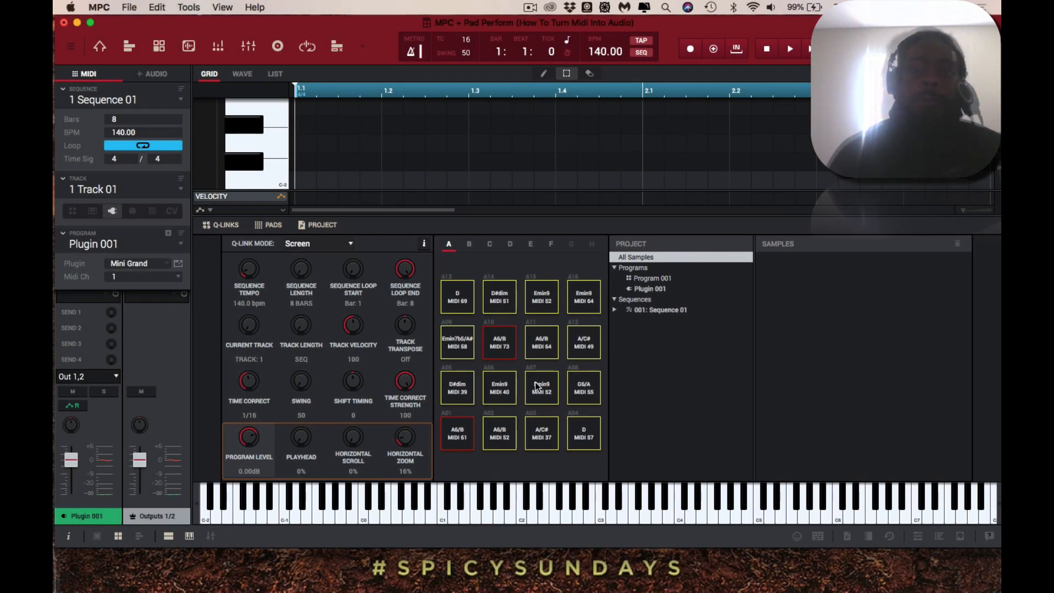
Record a chord progression with the pads across the eight bars of Sequence 01 on Track 01 using the Mini Grand plugin
key(r)
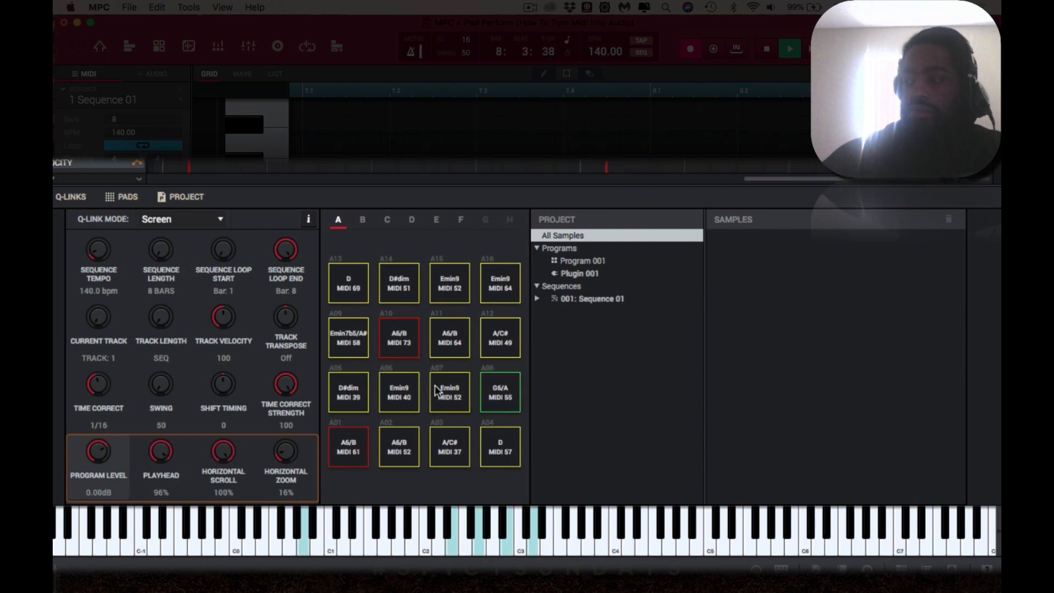
key(space)
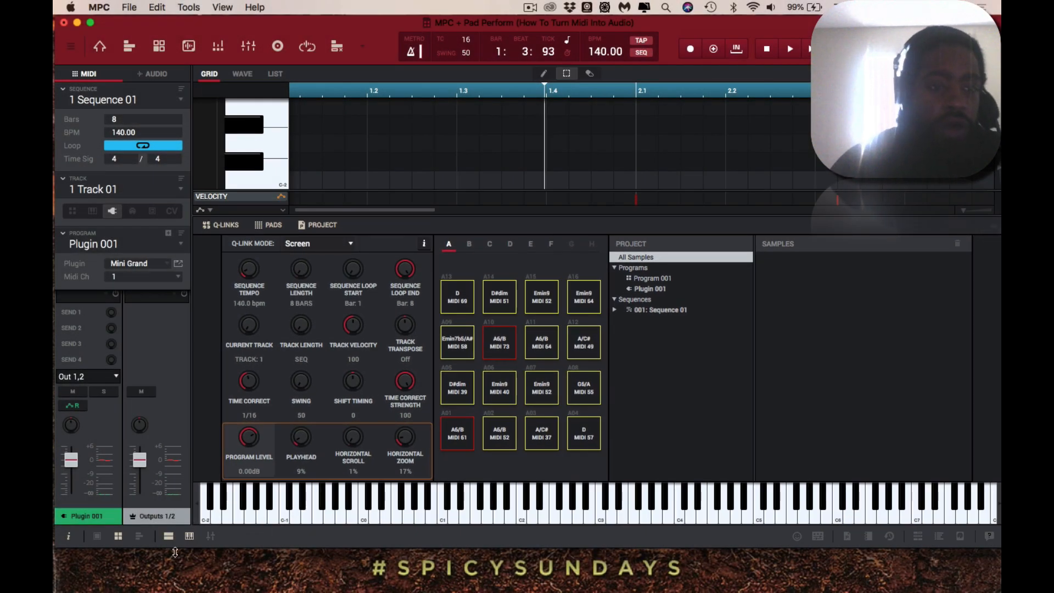
Hide the pad and Q-Link section, play the recorded sequence and examine its chord notes across all eight bars
click(169, 537)
key(space)
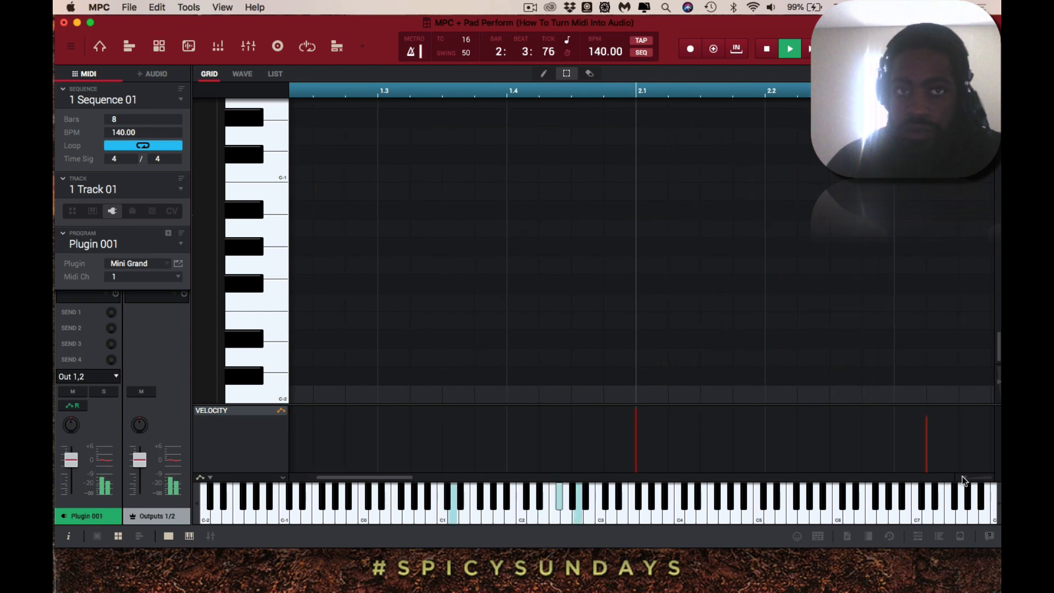
drag(962, 476, 919, 477)
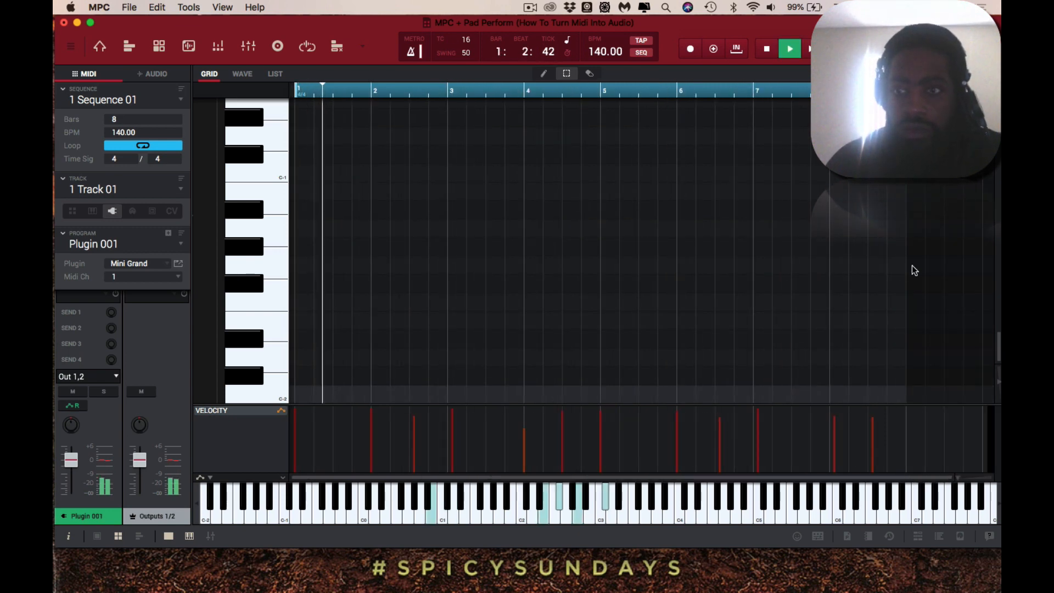
scroll(911, 265, up, 10)
scroll(911, 266, up, 15)
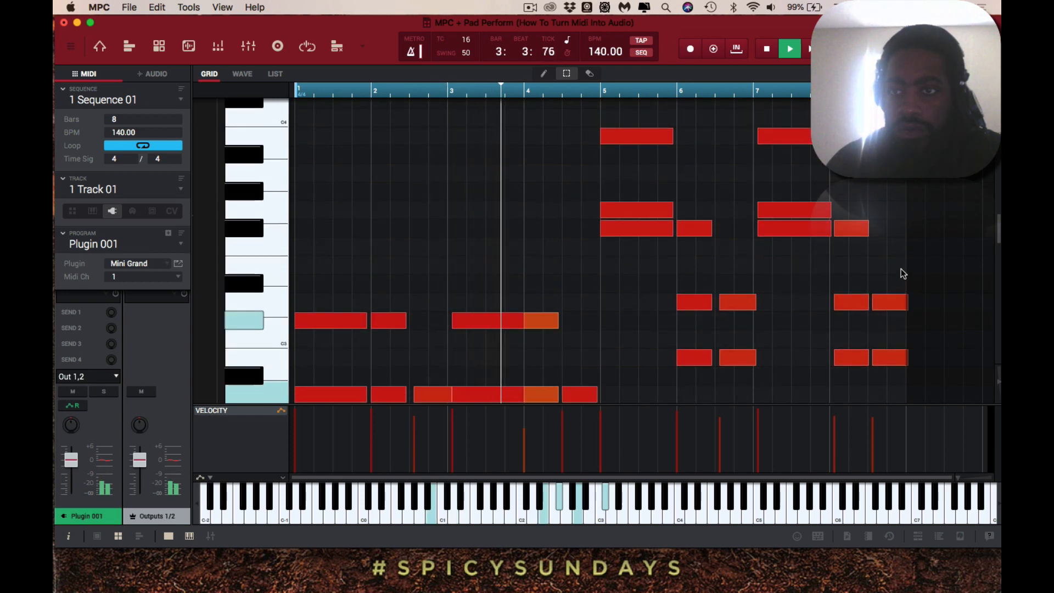
drag(901, 268, 894, 431)
scroll(604, 254, up, 15)
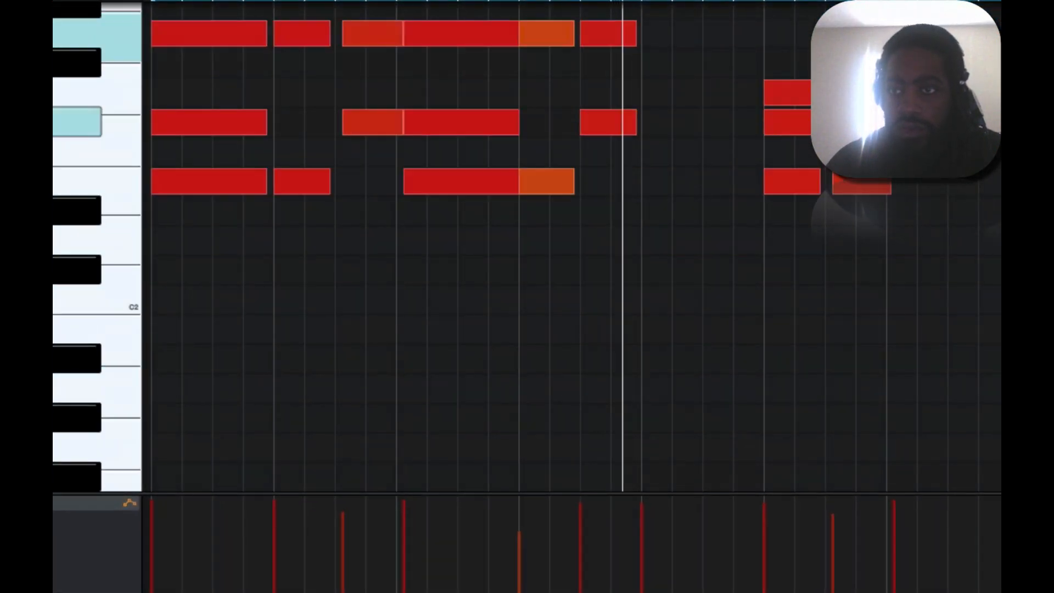
scroll(604, 255, down, 8)
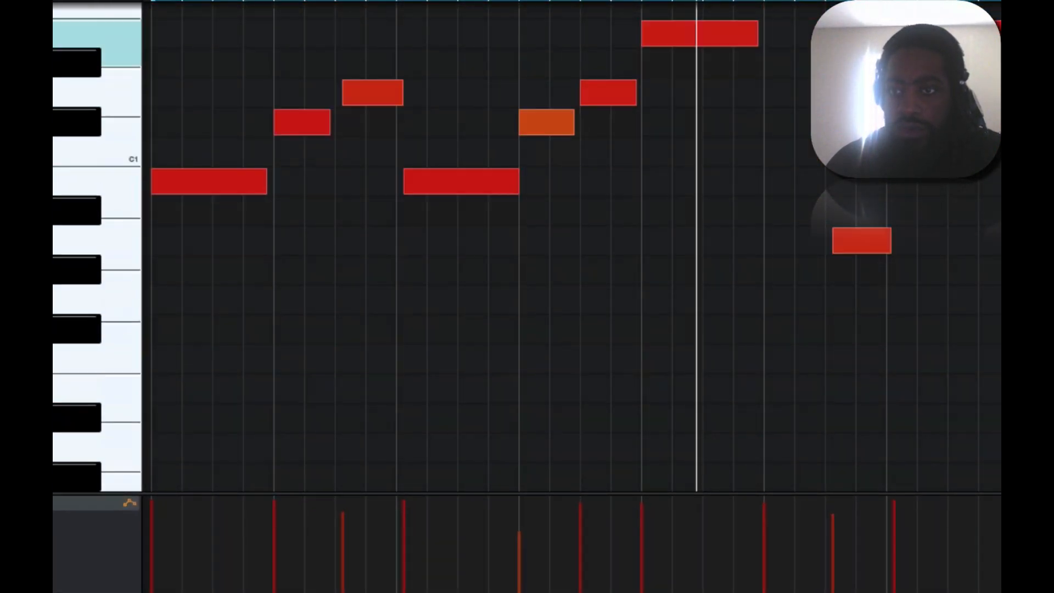
scroll(582, 247, up, 5)
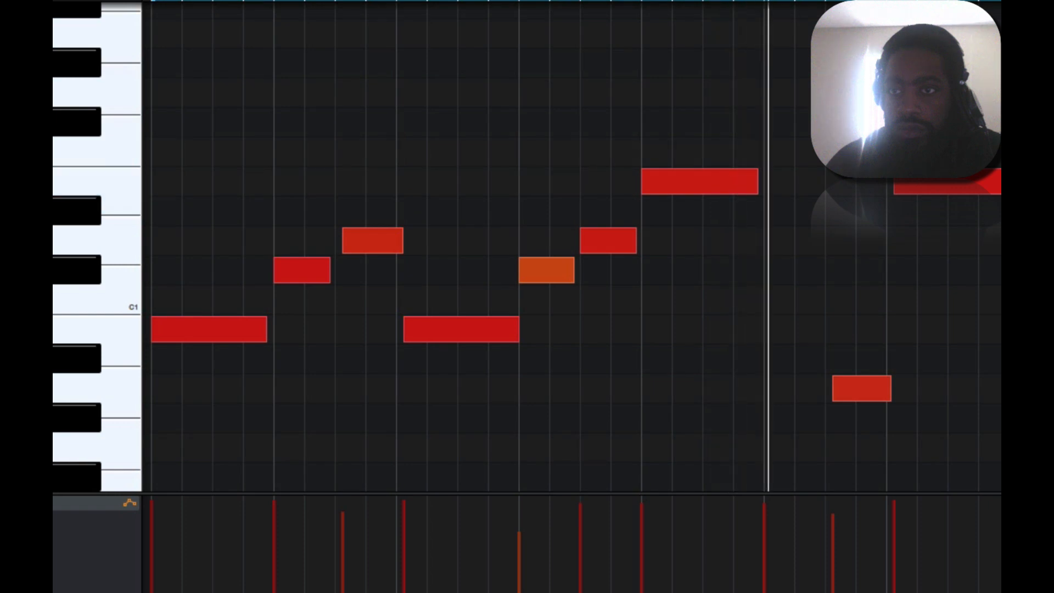
scroll(582, 247, up, 16)
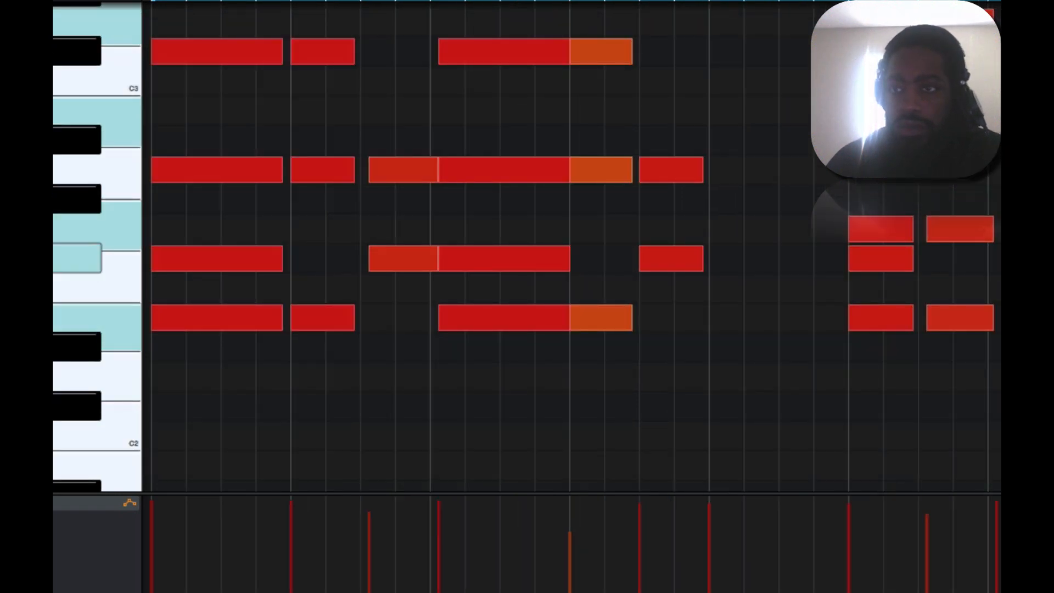
scroll(582, 247, up, 6)
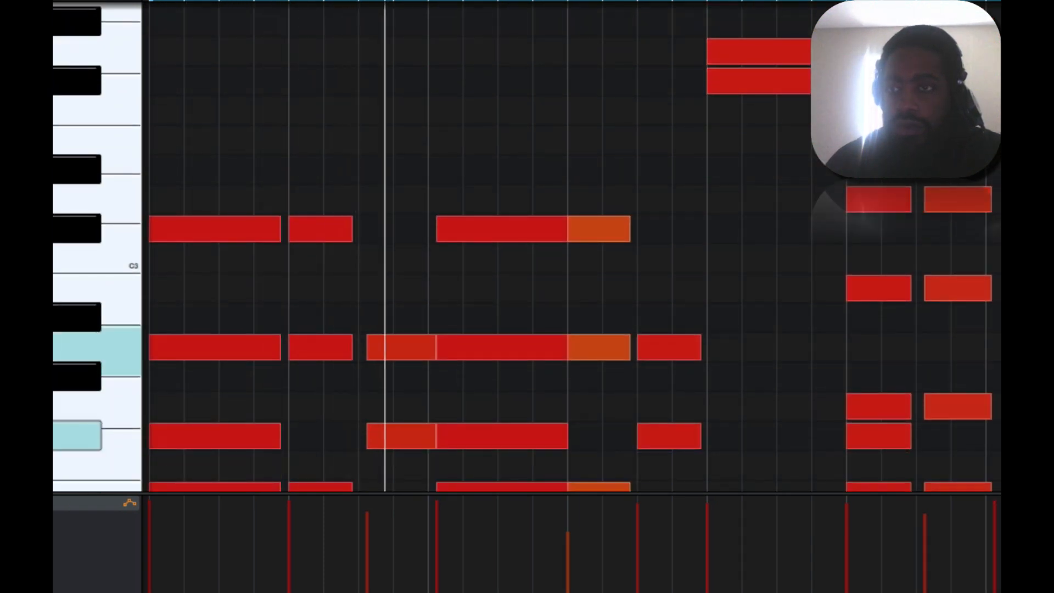
scroll(582, 247, up, 1)
scroll(582, 247, right, 6)
scroll(581, 247, down, 10)
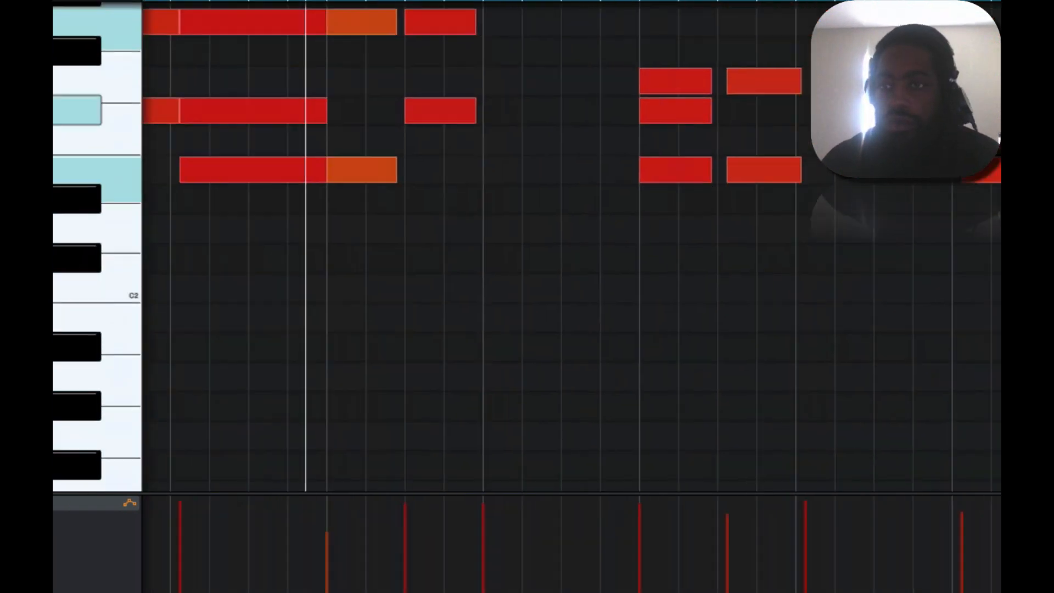
scroll(582, 247, up, 14)
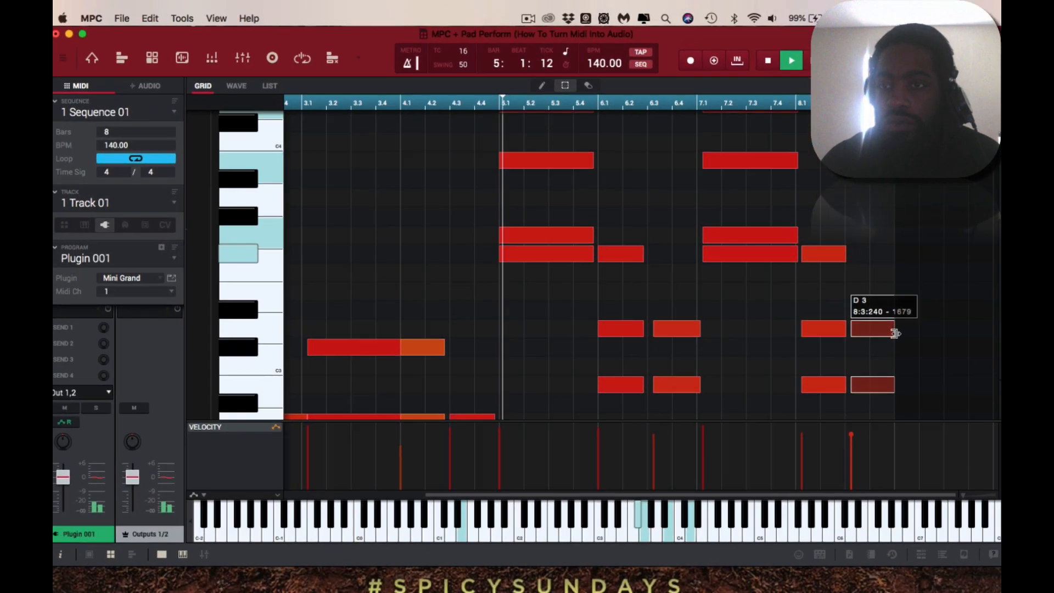
scroll(891, 323, left, 3)
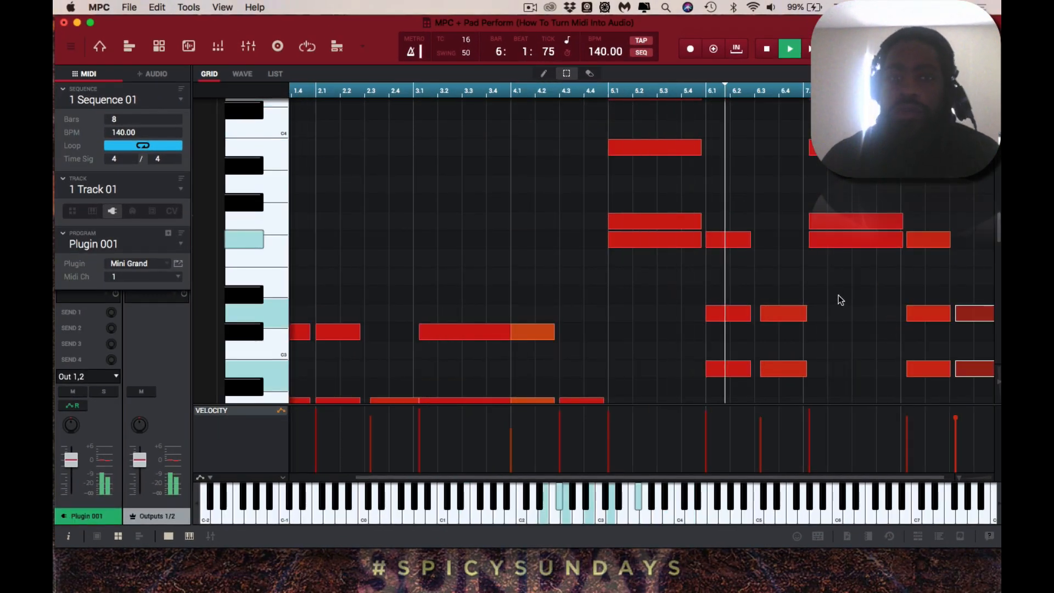
scroll(840, 297, down, 10)
scroll(840, 297, left, 2)
scroll(840, 300, up, 5)
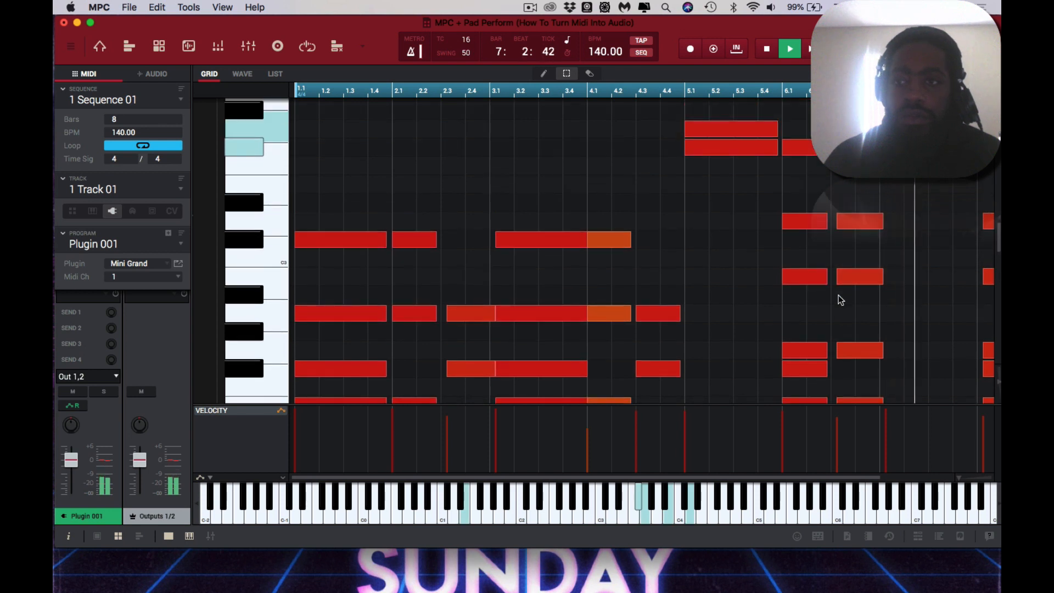
scroll(848, 272, down, 10)
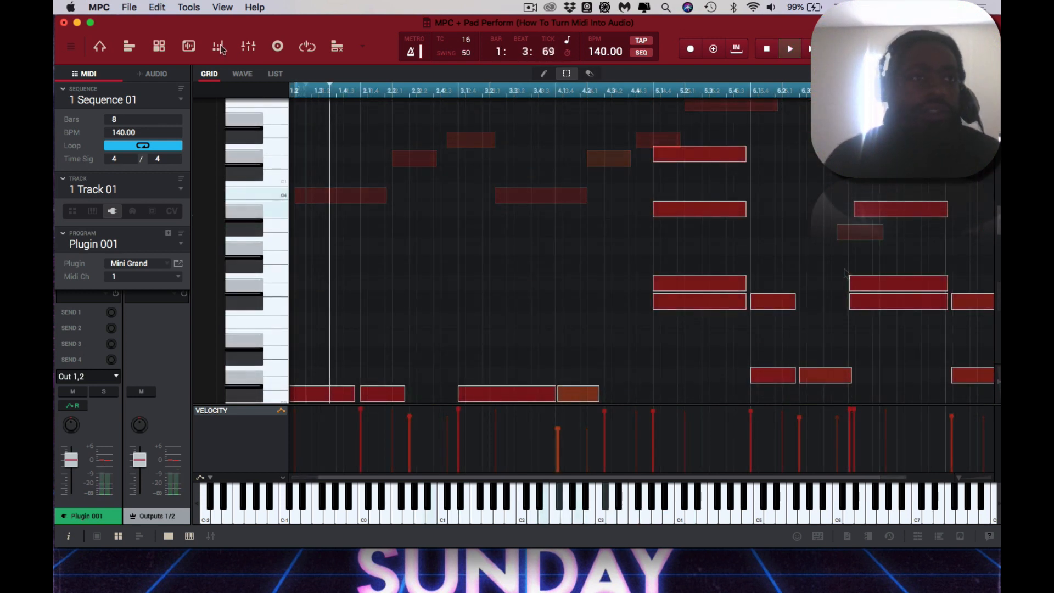
Open Humanize for the selected notes, set the time amount to 50 pulses, and enable note length humanizing at 18%
click(160, 9)
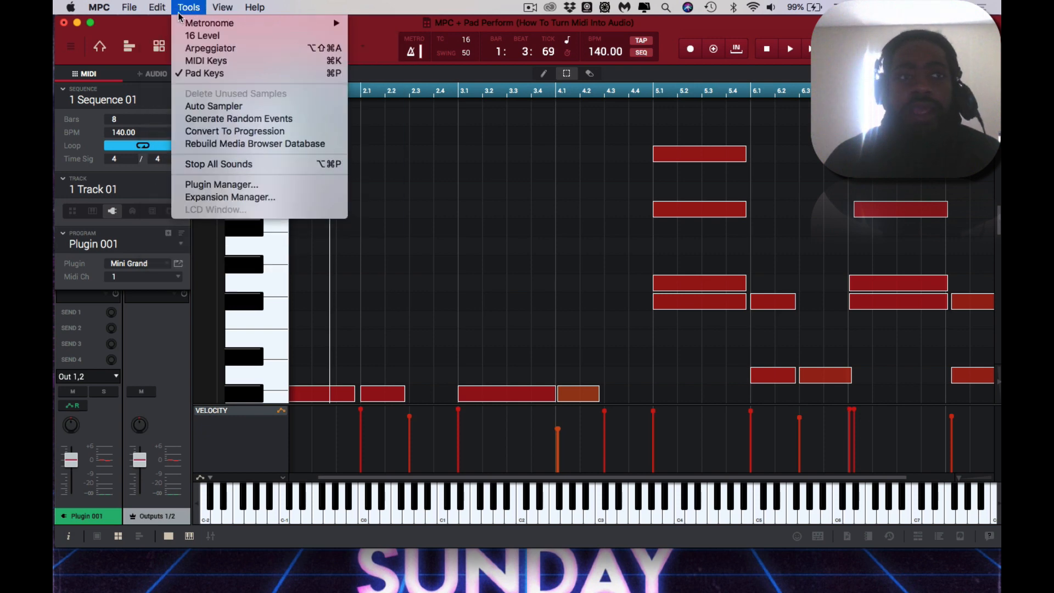
click(159, 8)
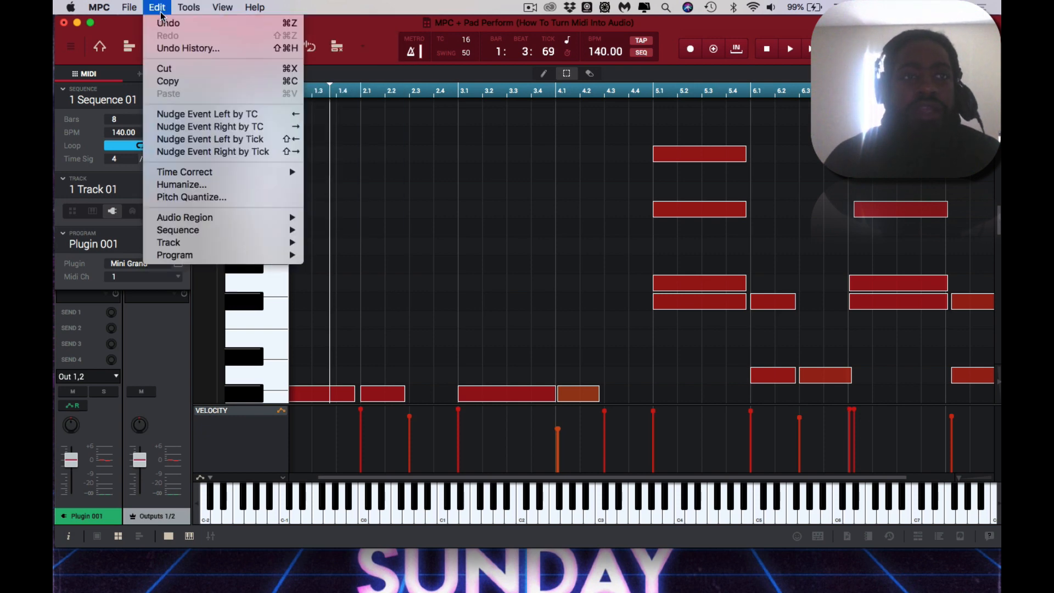
click(163, 185)
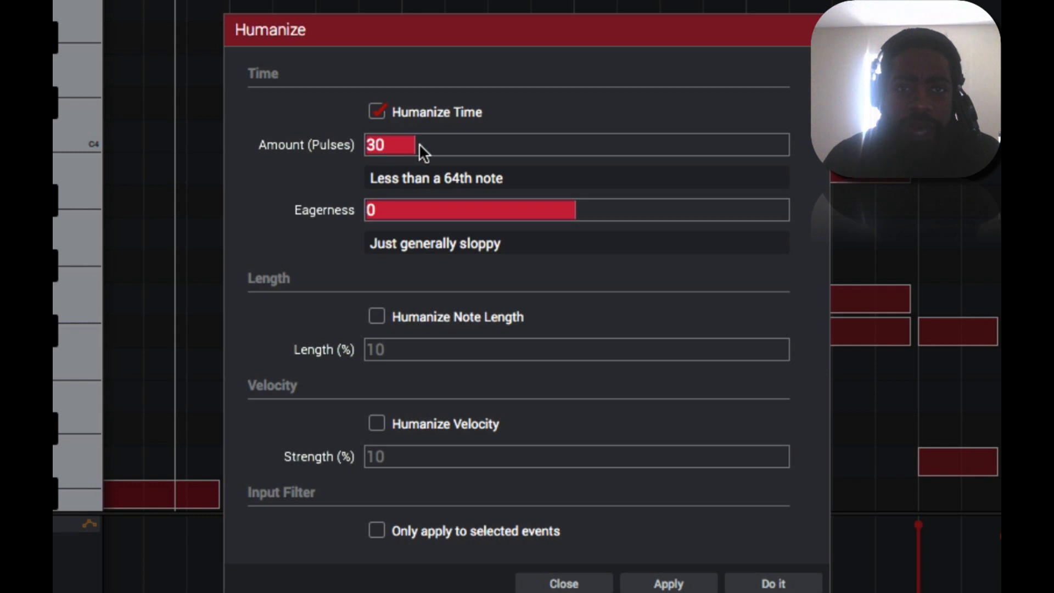
drag(417, 153, 450, 157)
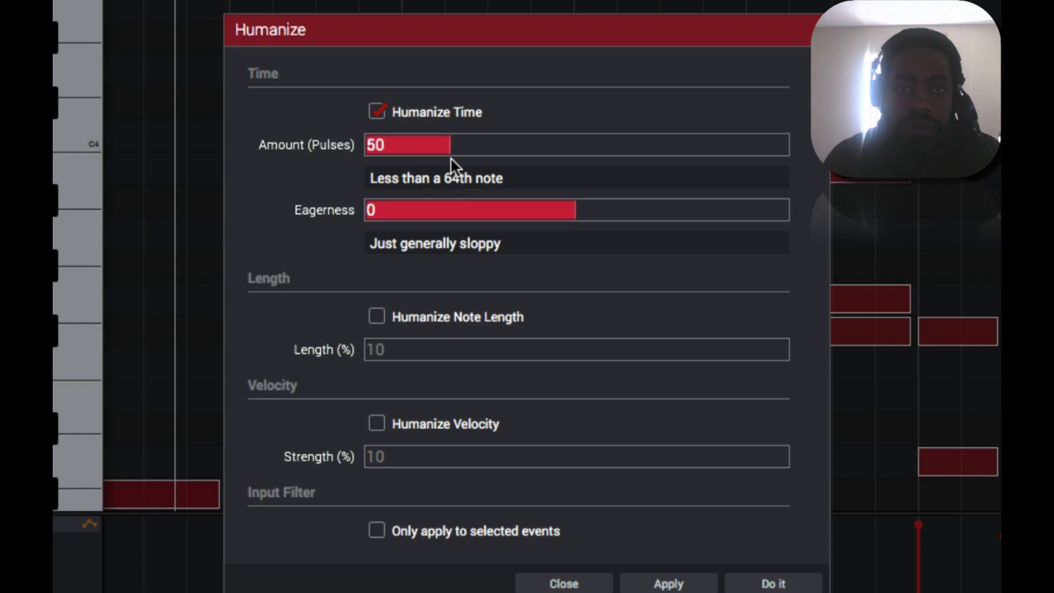
click(378, 315)
drag(400, 352, 436, 361)
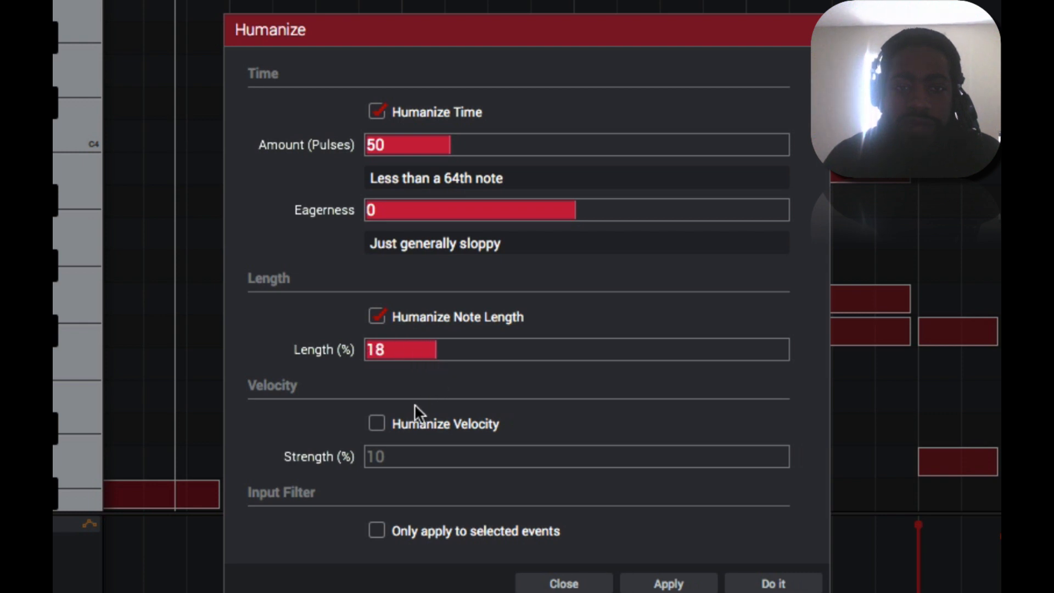
Enable velocity humanizing at 21% strength, limit Humanize to selected events, and apply it to the chord notes during playback
click(377, 424)
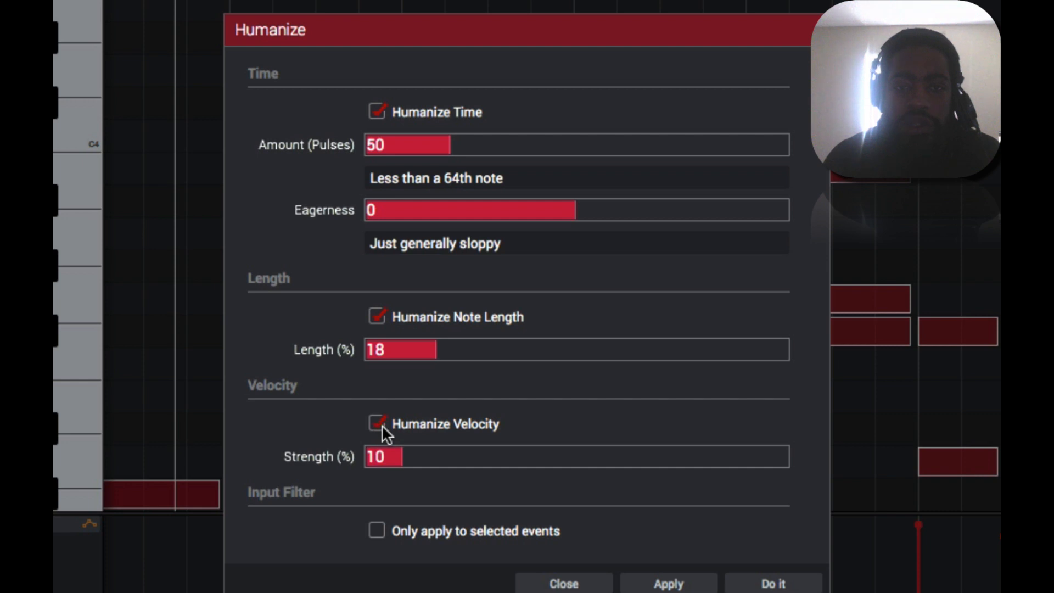
drag(400, 459, 449, 468)
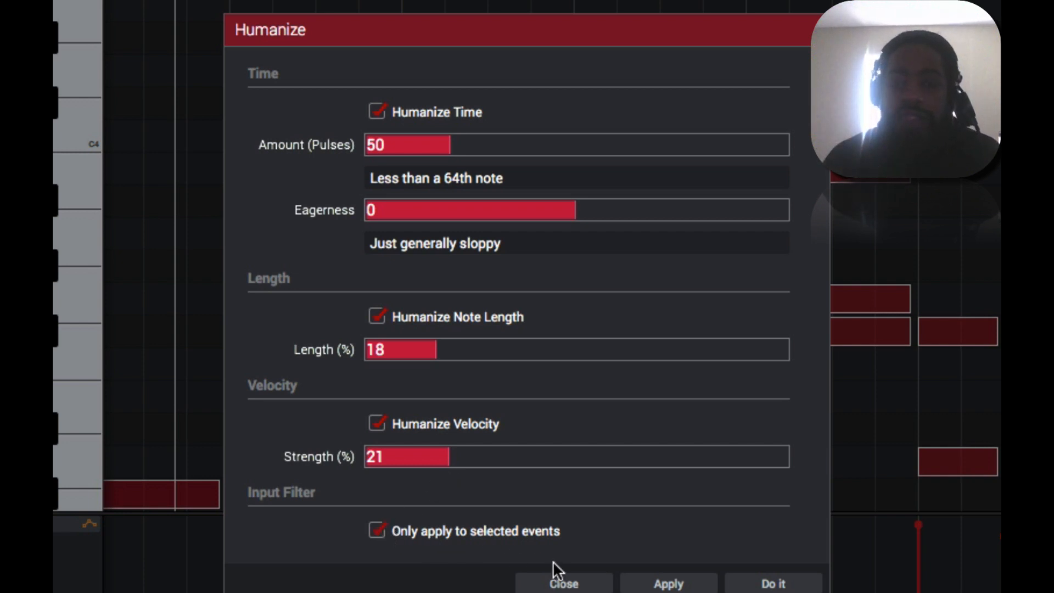
click(657, 585)
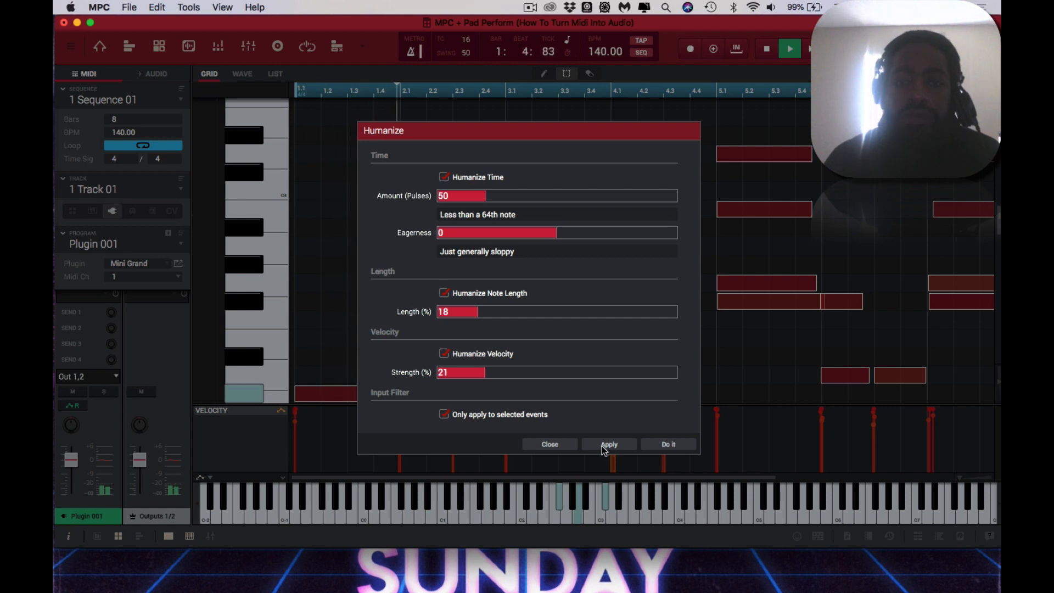
click(668, 444)
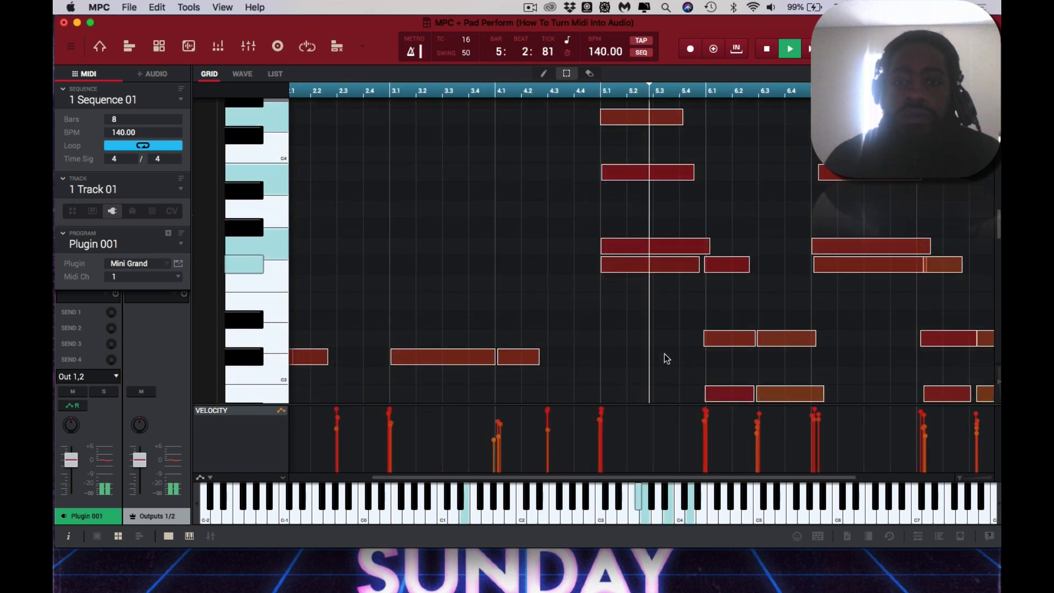
scroll(664, 358, down, 1)
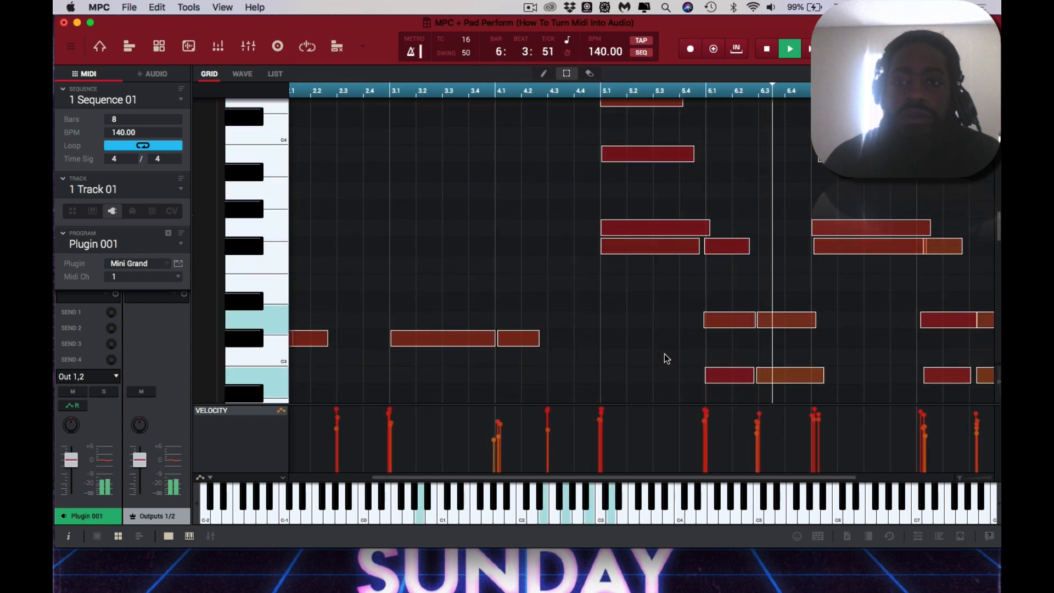
scroll(665, 353, down, 3)
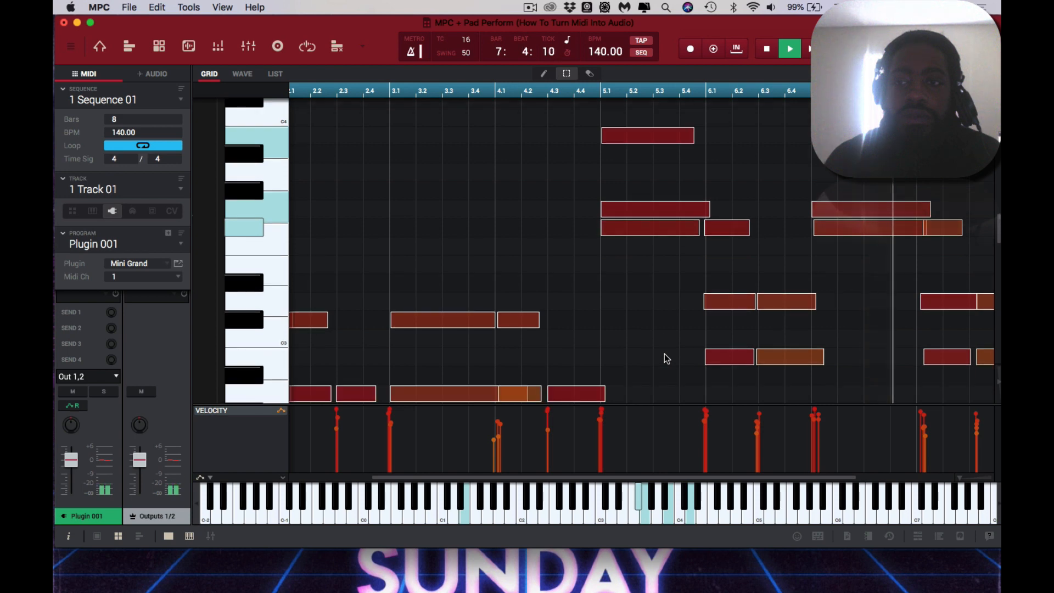
key(space)
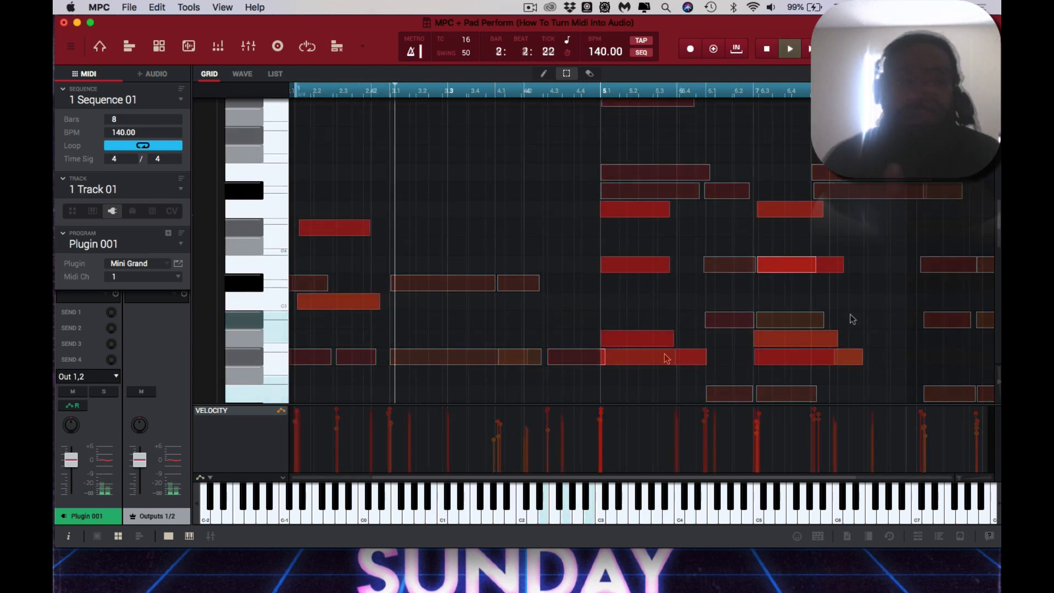
Rename Track 01 as Piano
click(123, 191)
text(Piano)
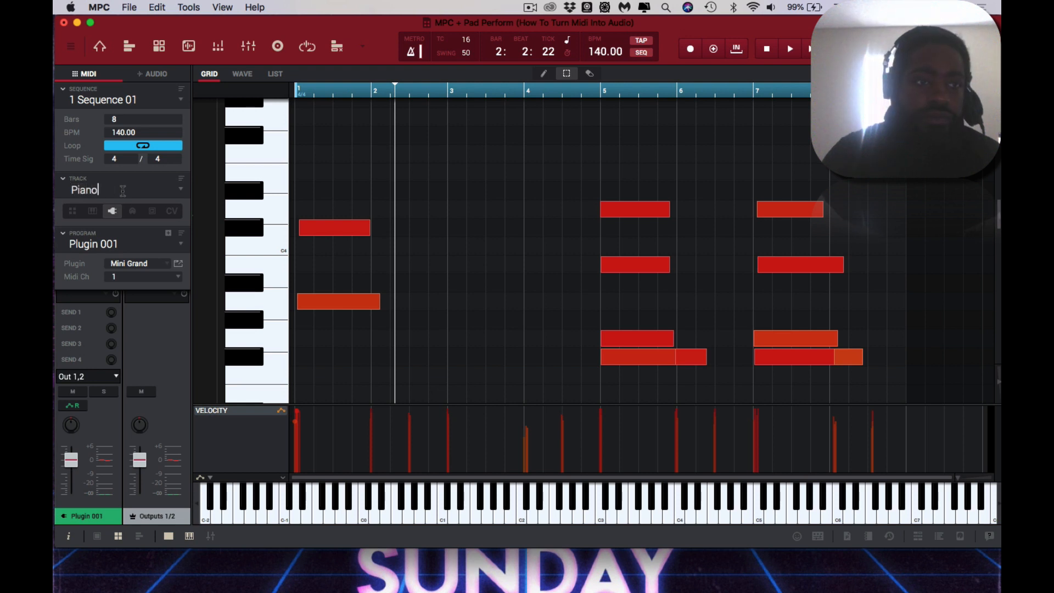
key(Return)
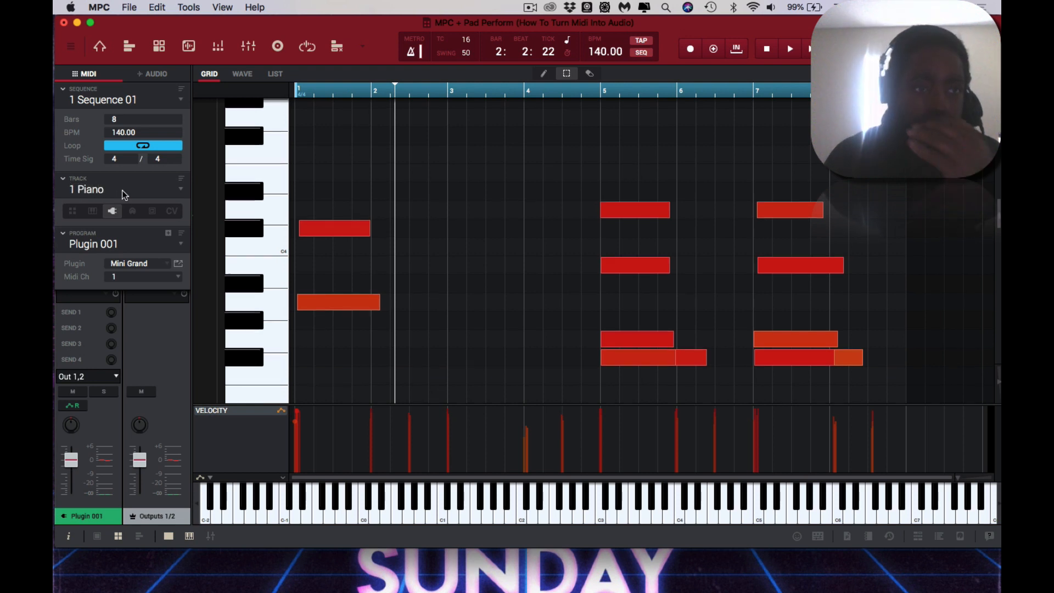
Load the 01 Real Piano preset in the Mini Grand plugin and play the sequence with the metronome off
click(178, 264)
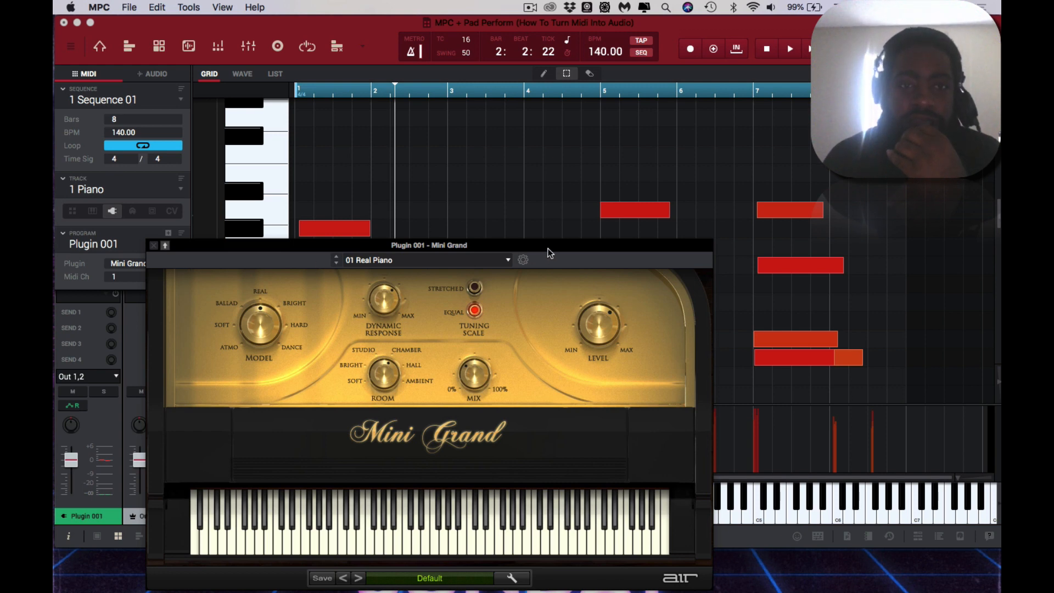
drag(548, 248, 562, 193)
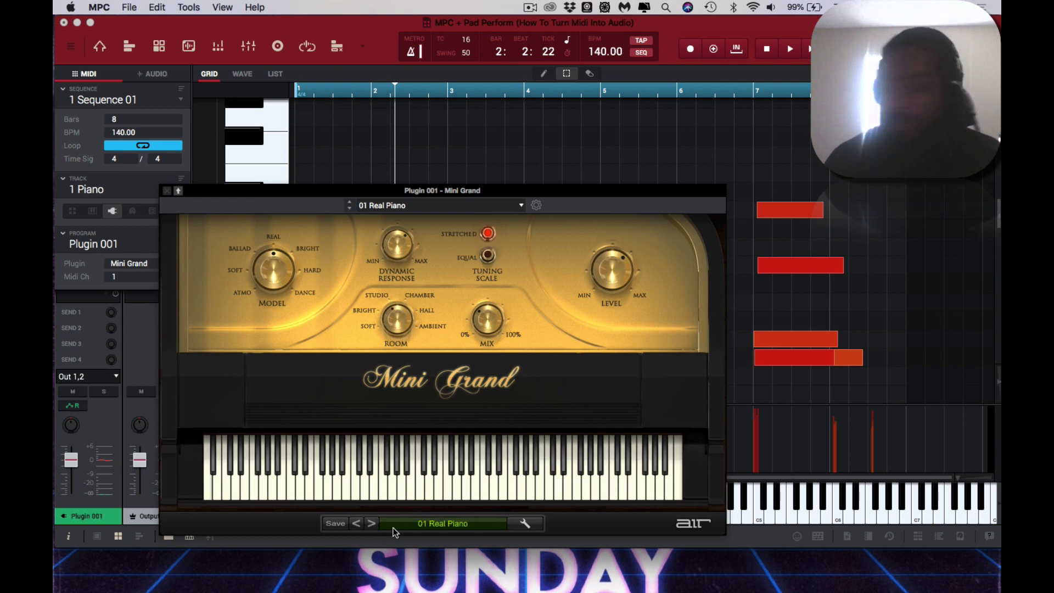
key(space)
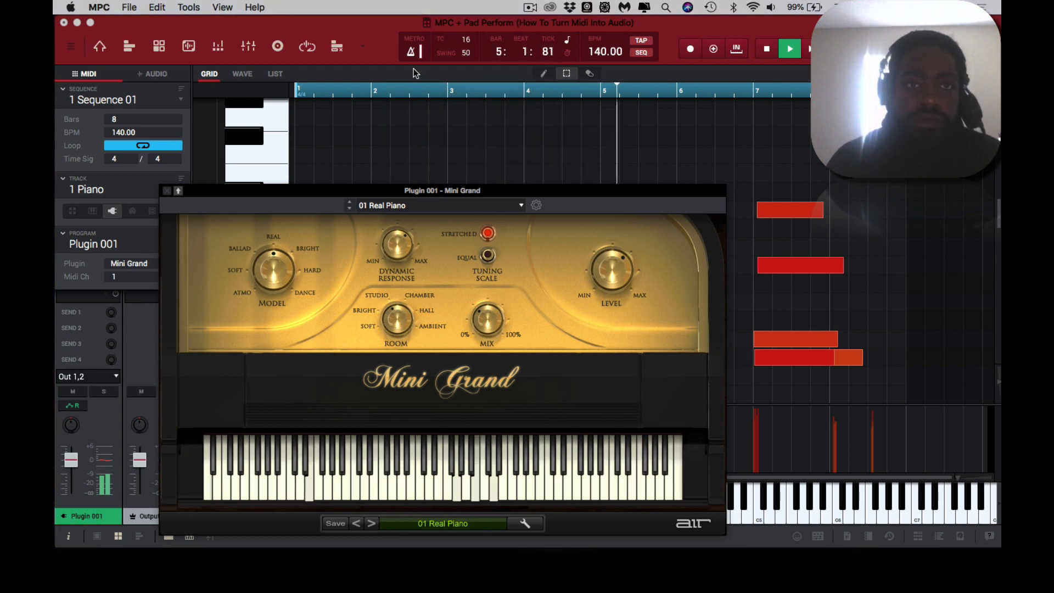
click(412, 54)
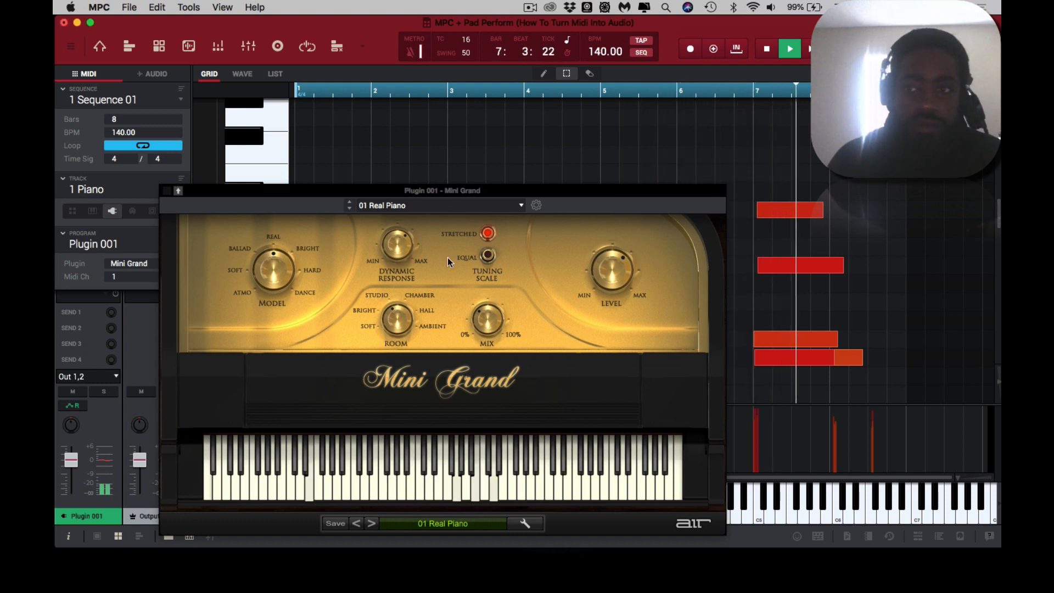
Audition the Mini Grand presets up to 04 Soft Piano during playback, keep that preset, and stop the sequence
click(371, 524)
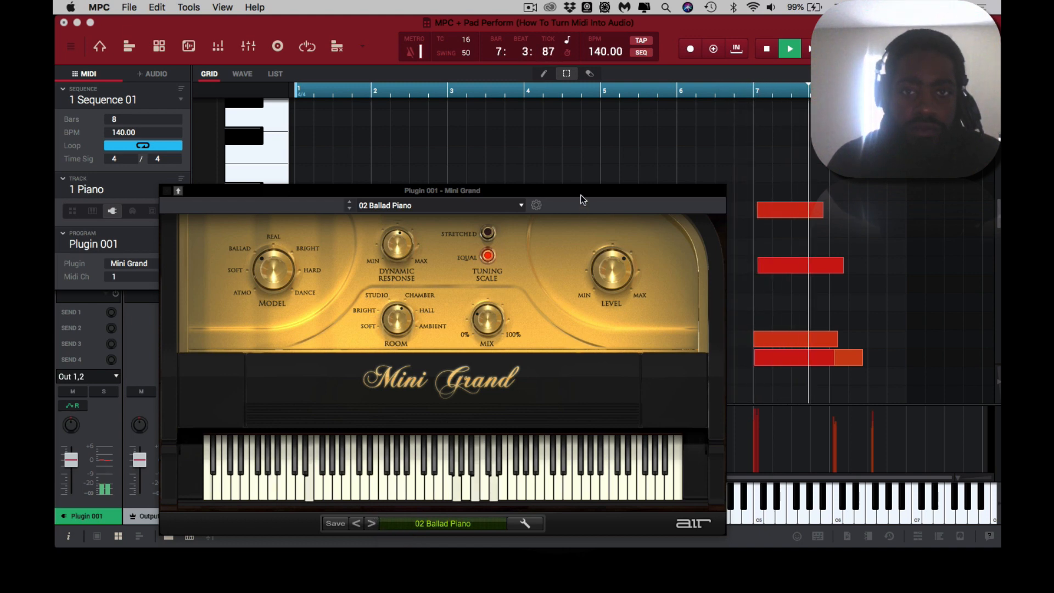
drag(583, 198, 607, 149)
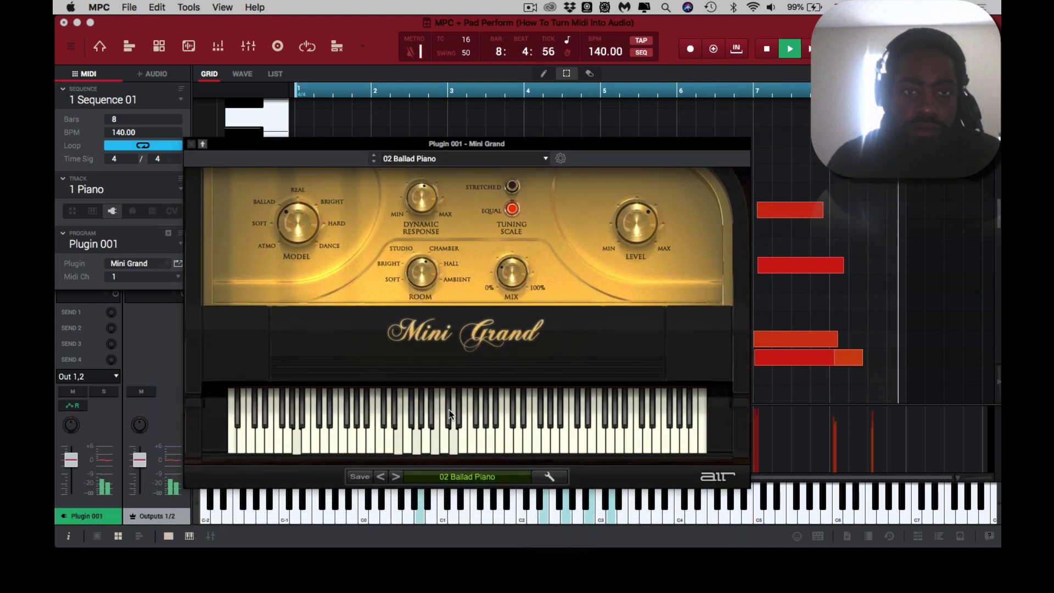
click(395, 476)
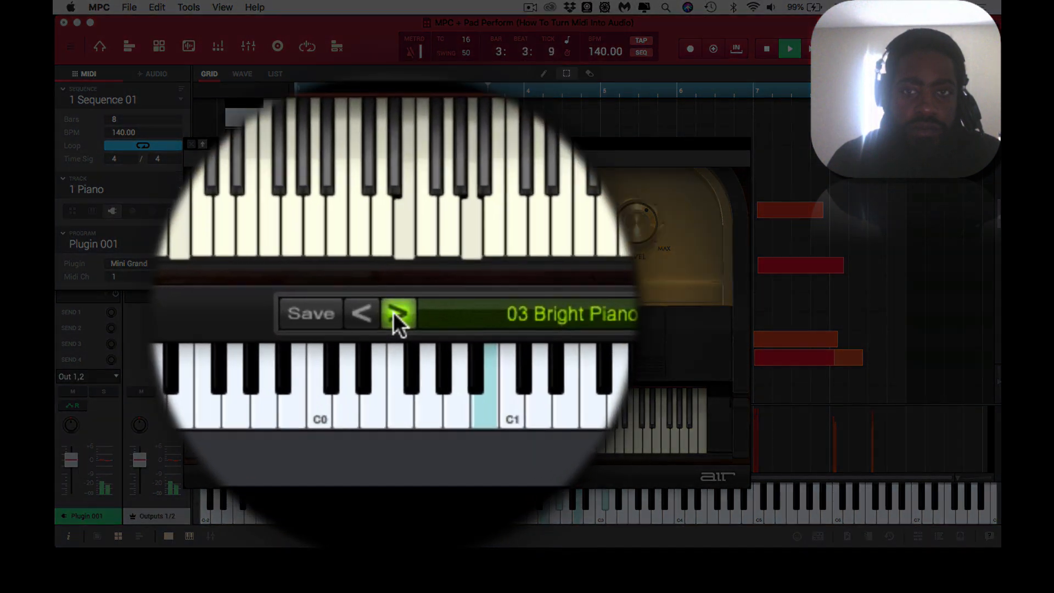
click(394, 477)
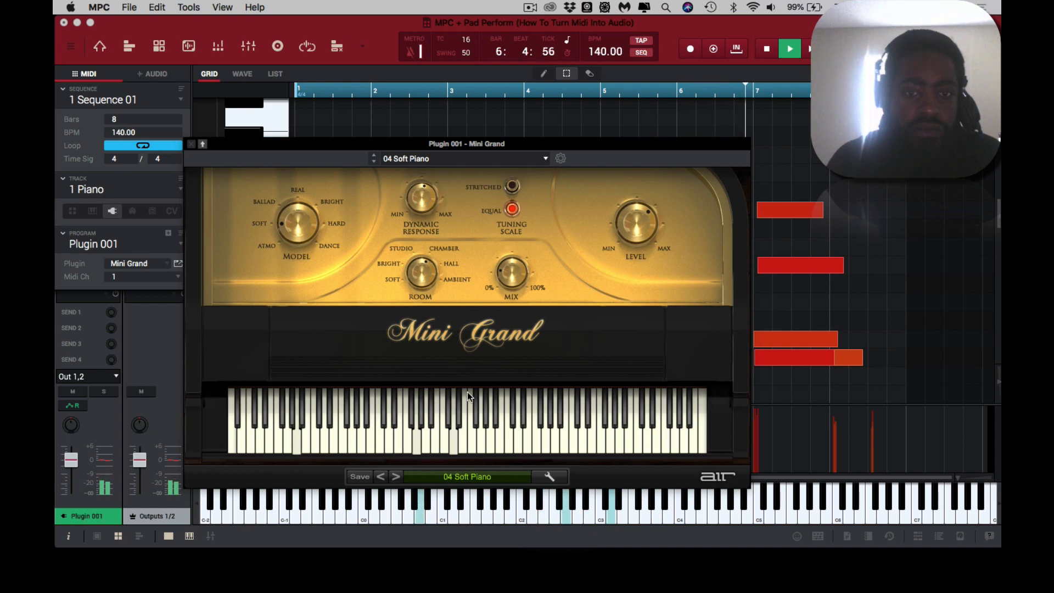
click(191, 144)
key(space)
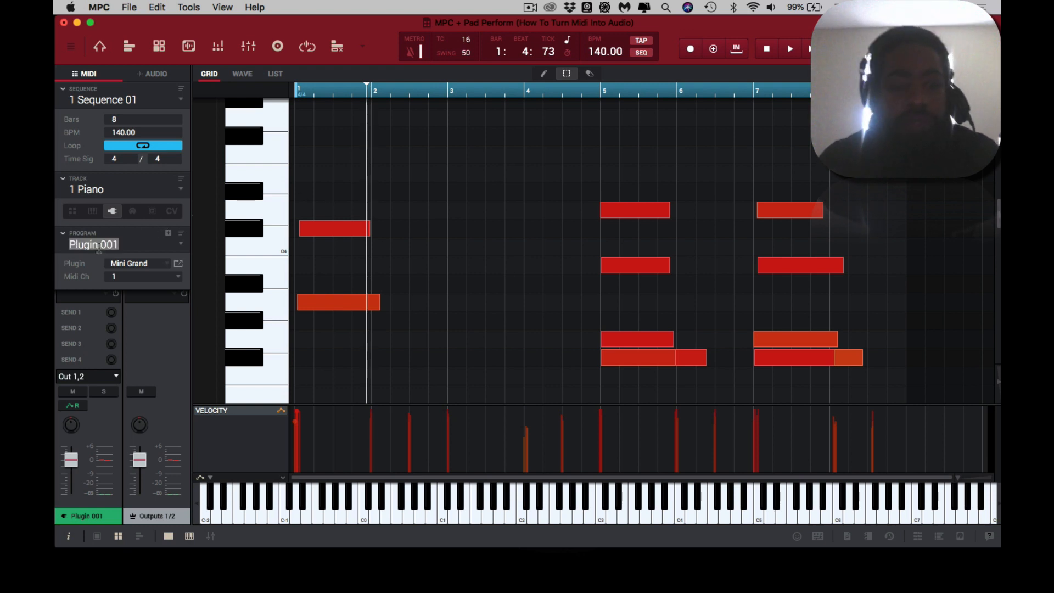
Rename the Plugin 001 program as Soft Piano
text(S)
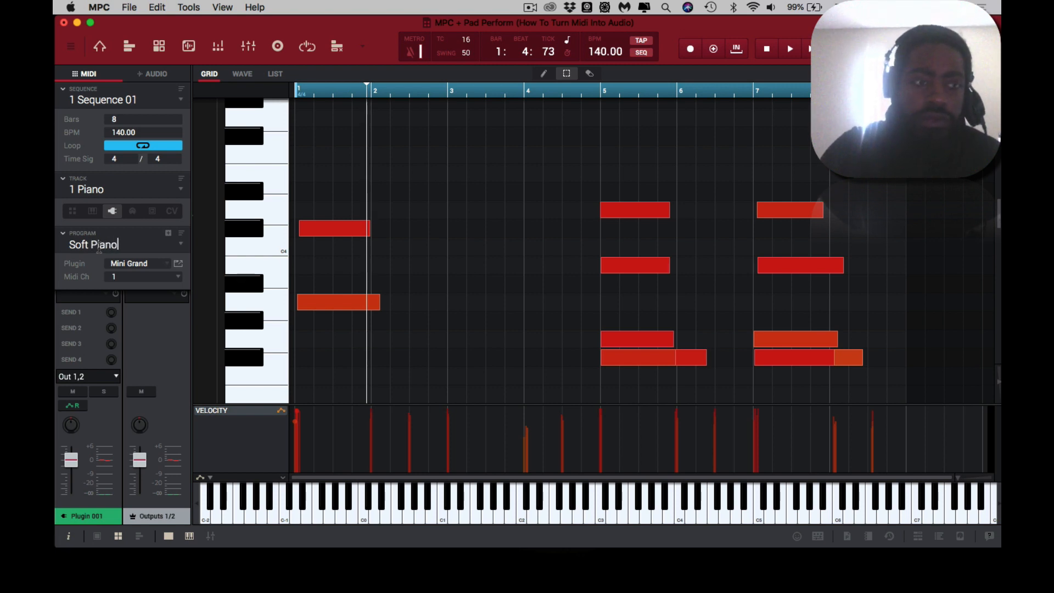
text(oft Piano)
key(Return)
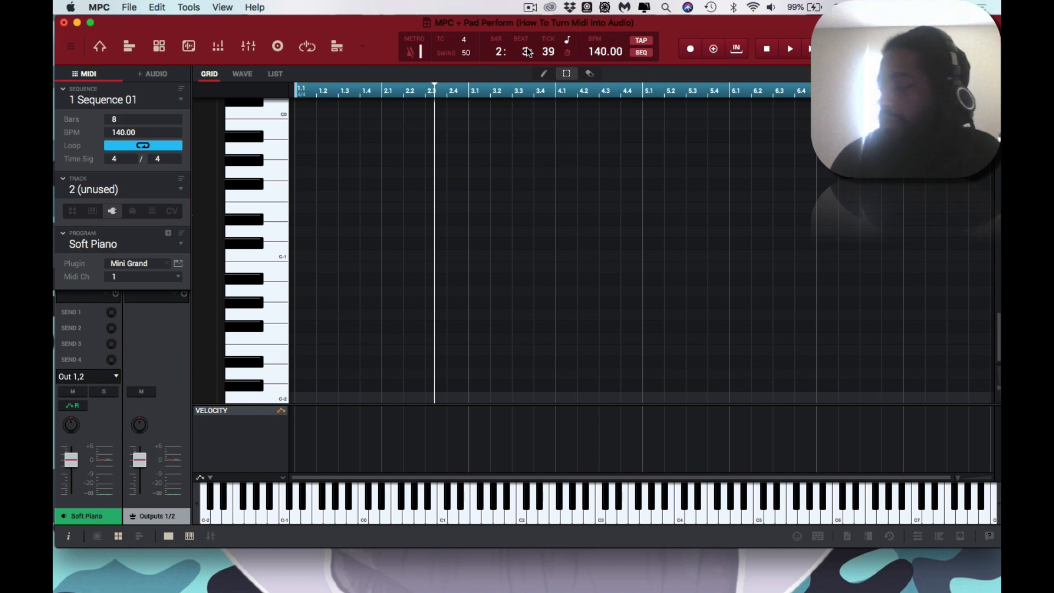
Overdub a single-note melody on Track 02 with the Soft Piano program and turn overdub off
key(space)
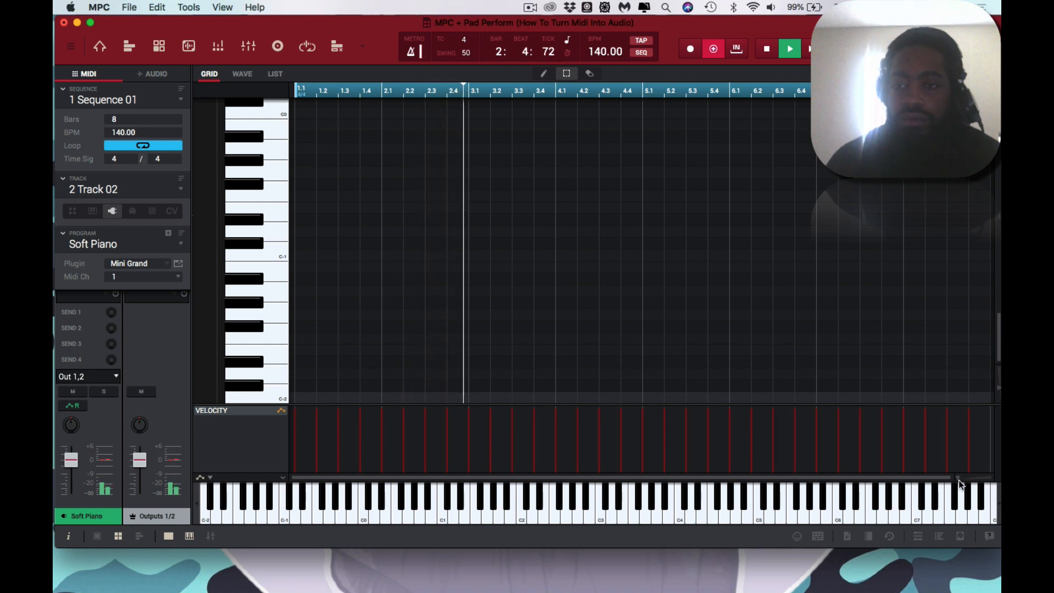
scroll(832, 250, up, 10)
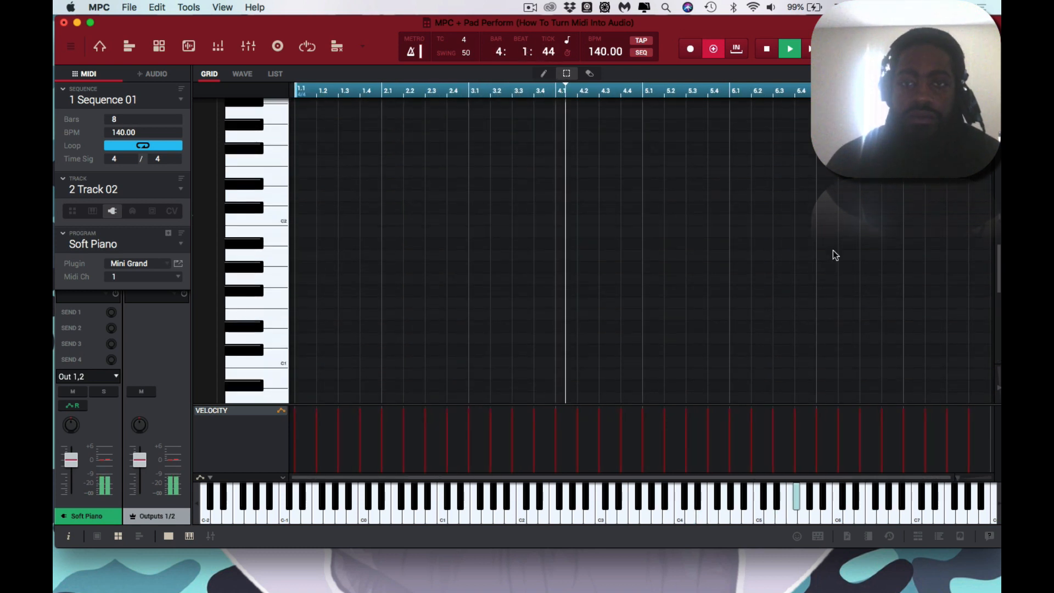
scroll(833, 251, up, 3)
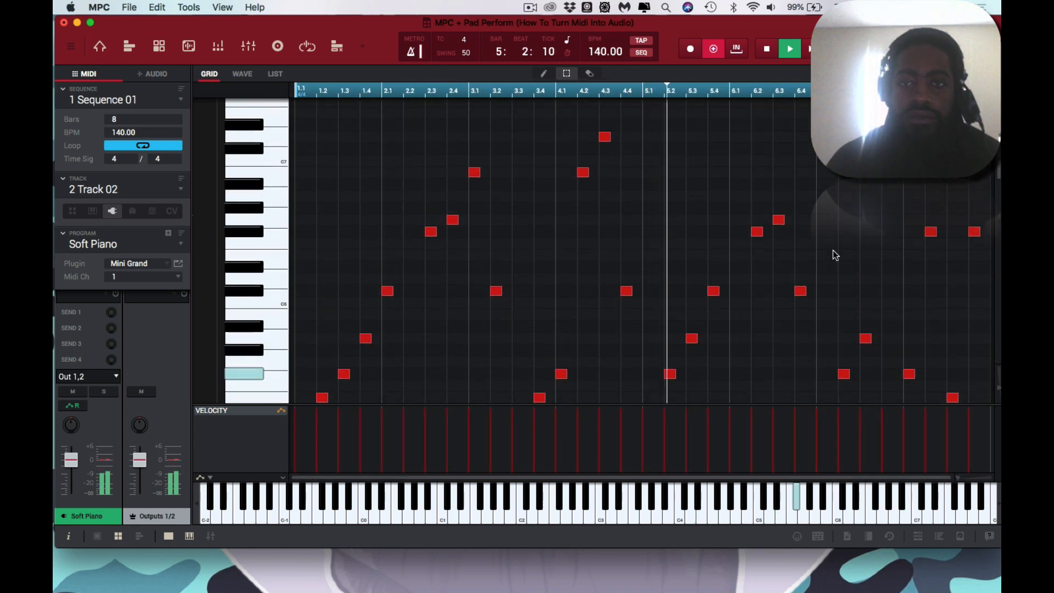
click(713, 49)
scroll(716, 253, up, 5)
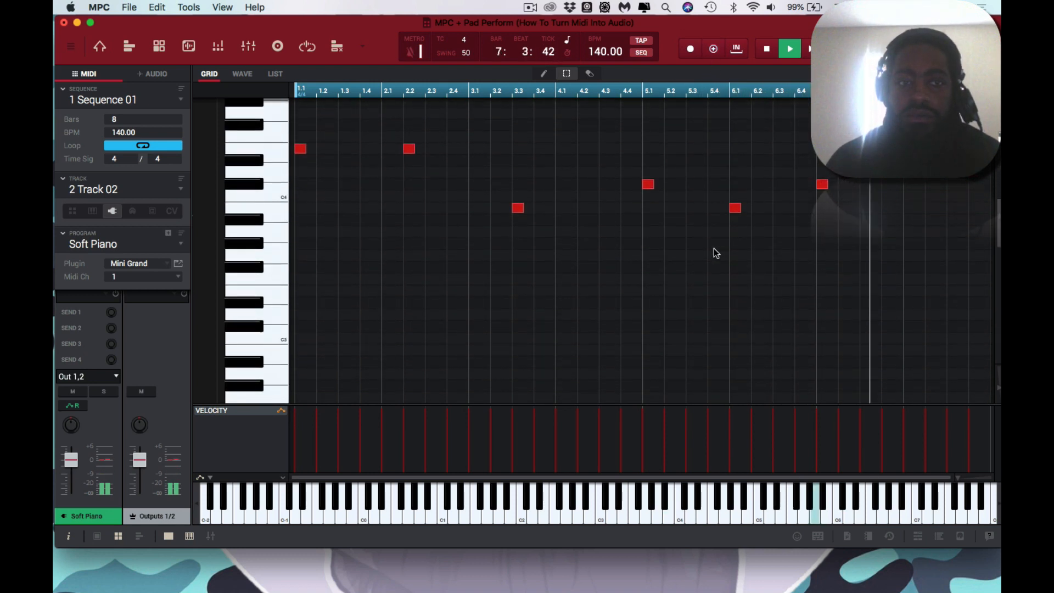
scroll(716, 253, down, 3)
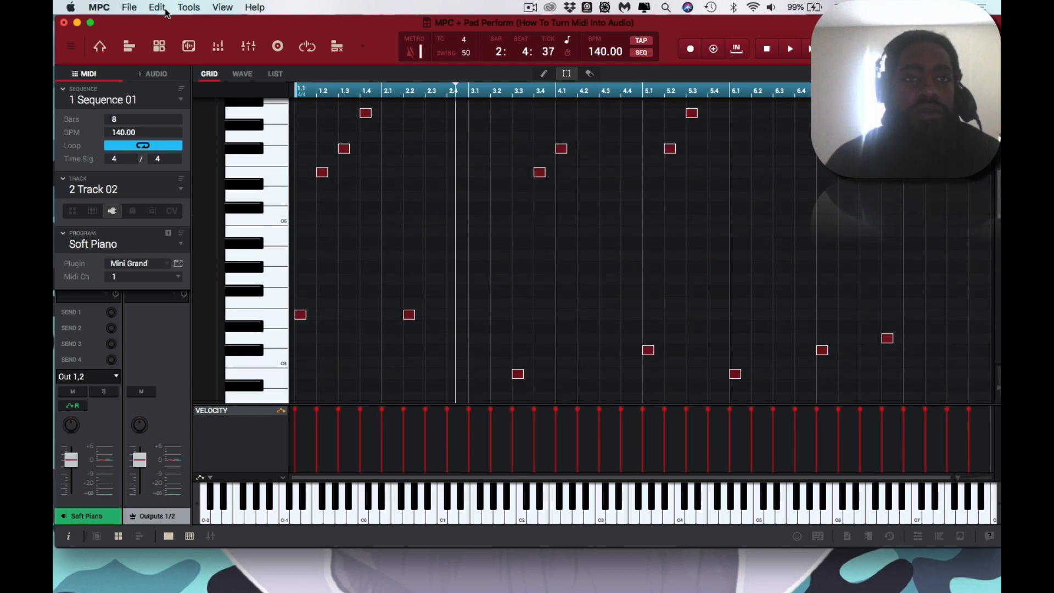
Humanize the selected Track 02 notes with 50 pulses of time, 18% length and 21% velocity strength, and play them back
click(158, 7)
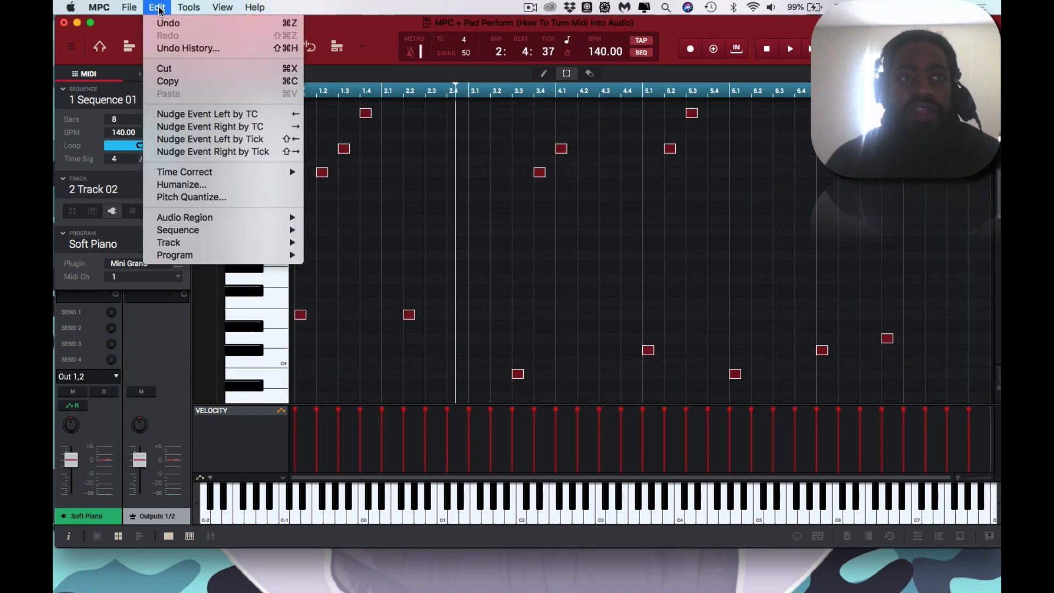
click(180, 185)
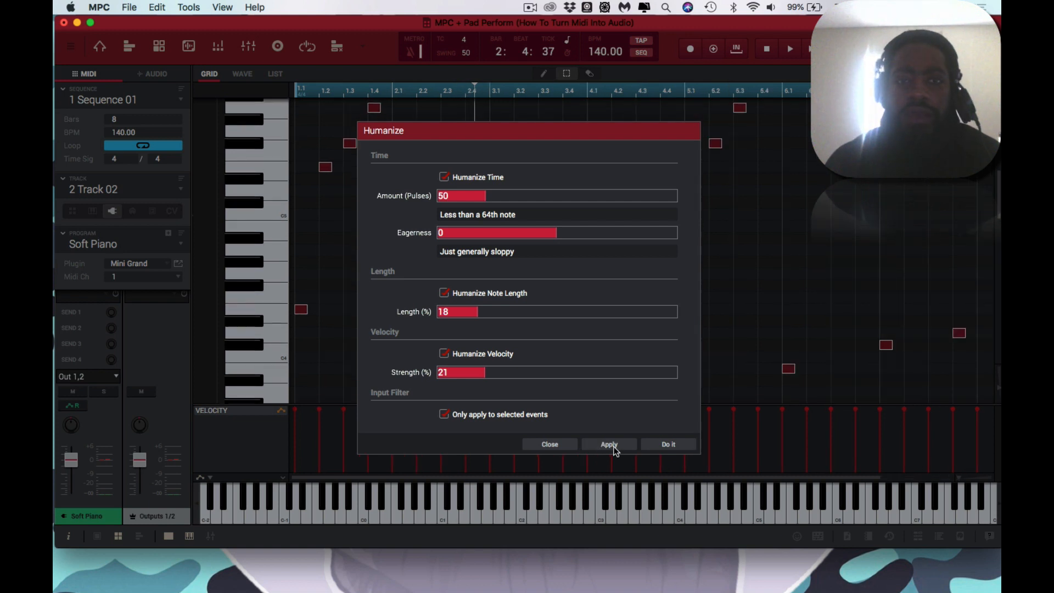
click(609, 444)
key(space)
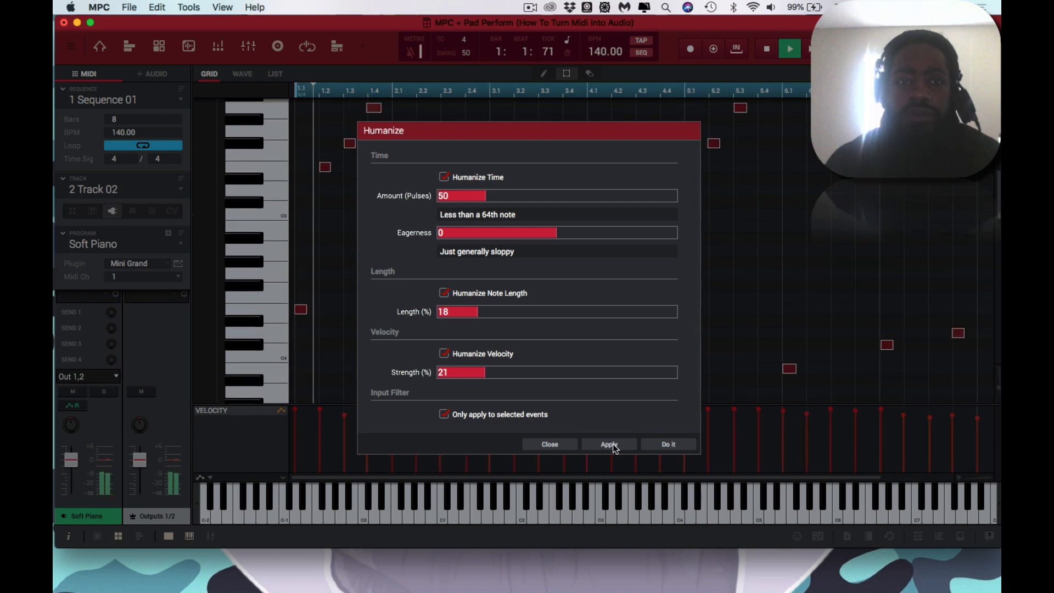
click(676, 445)
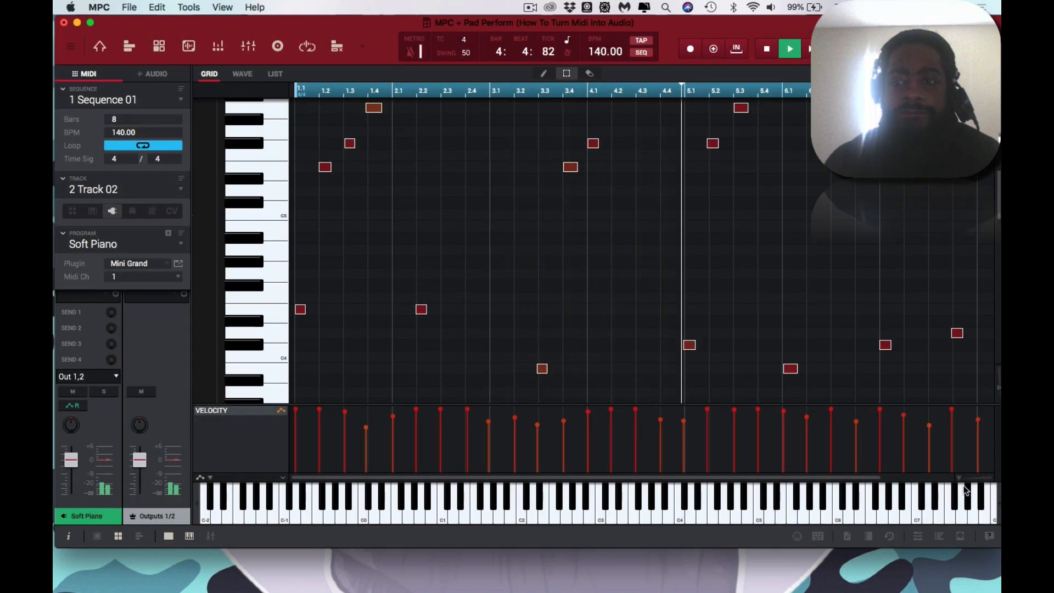
drag(960, 478, 941, 483)
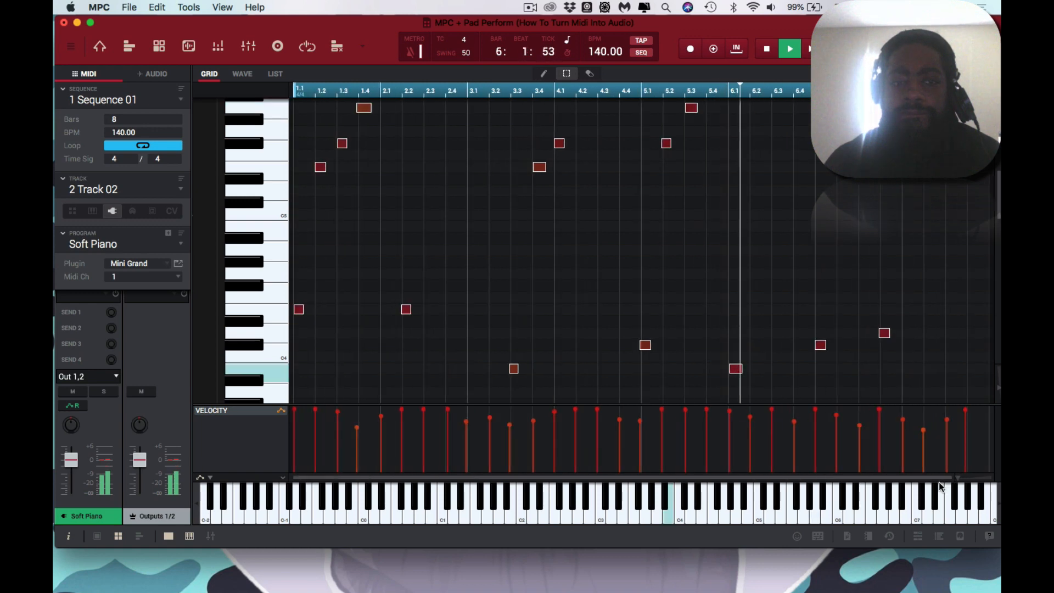
Record a part on Track 03 with the Xpand!2 preset +02 Slow Sweeper and close the plugin window
mouse_move(881, 414)
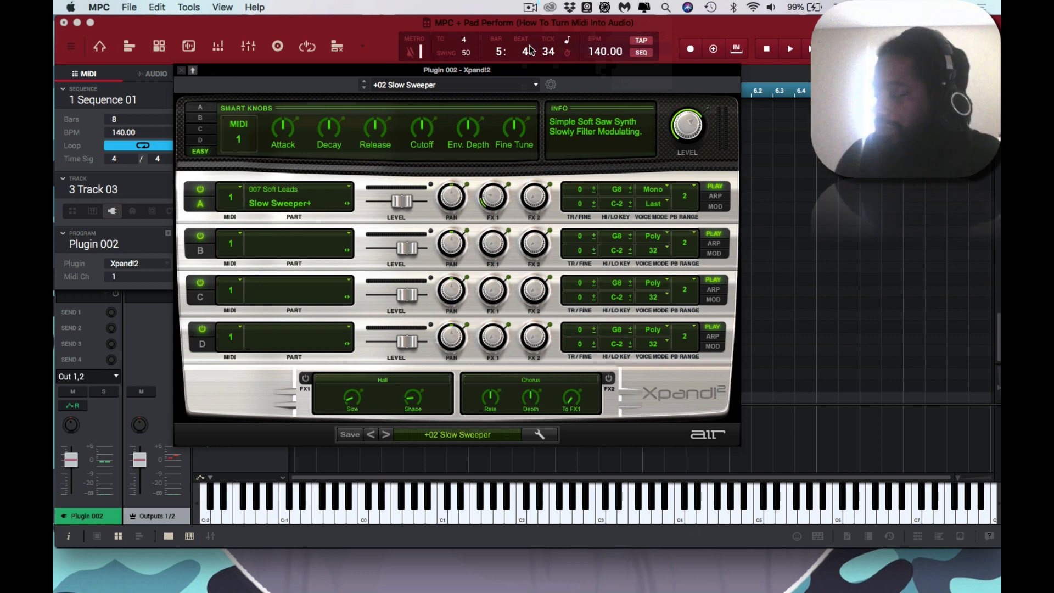
key(r)
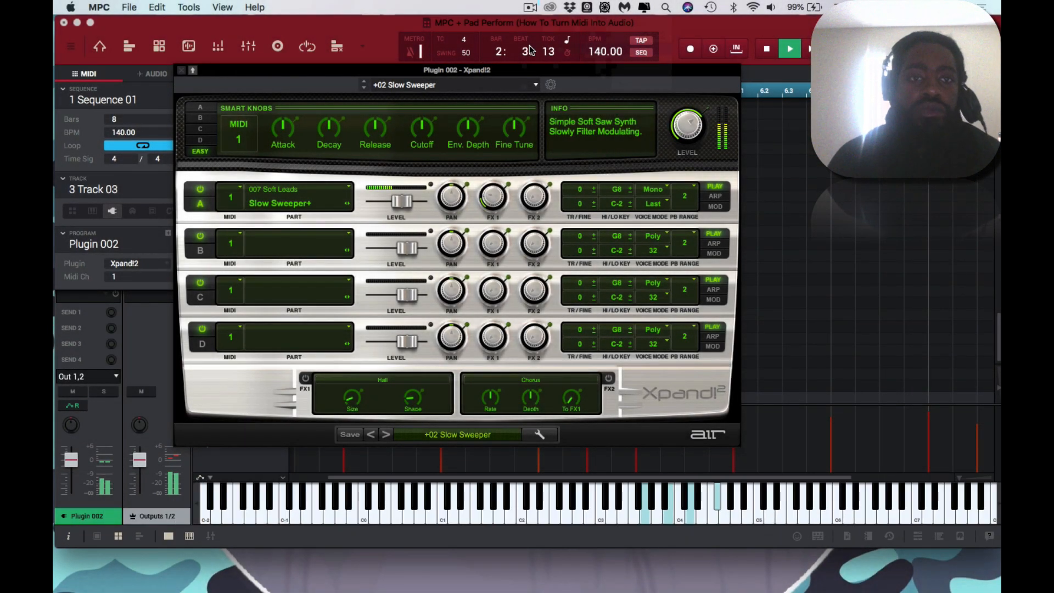
click(182, 69)
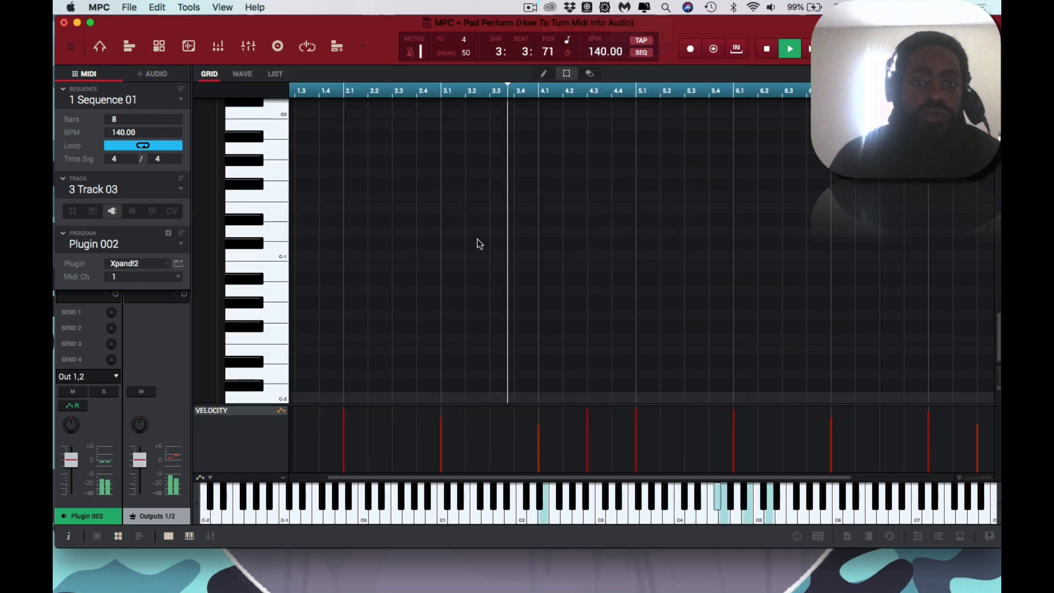
drag(960, 479, 909, 474)
scroll(796, 280, up, 5)
scroll(796, 279, up, 15)
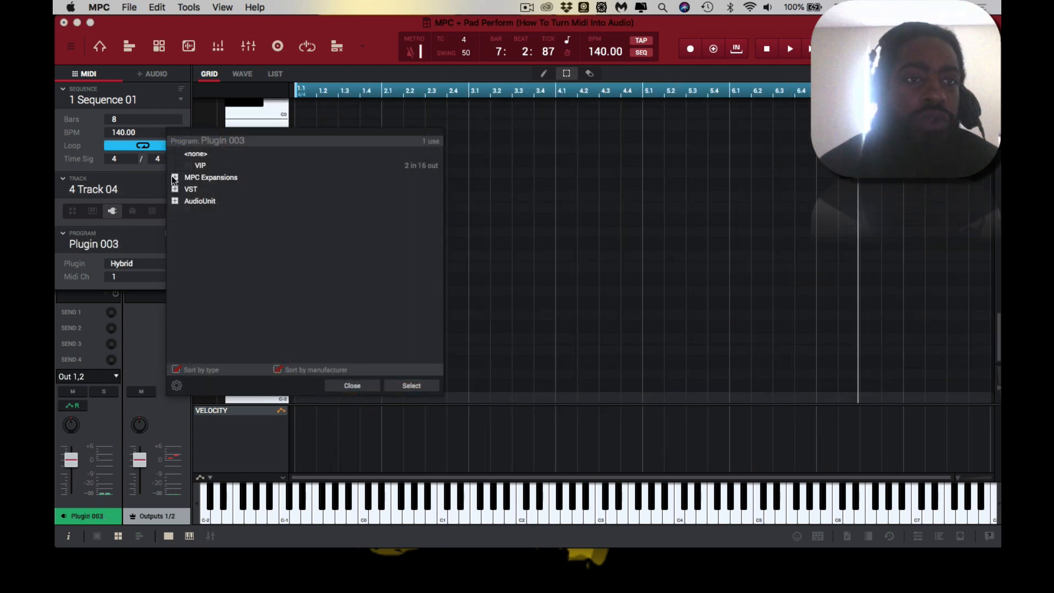
Load the AIR Music Technology Bassline plugin from MPC Expansions into Track 04's Plugin 003 program
click(175, 177)
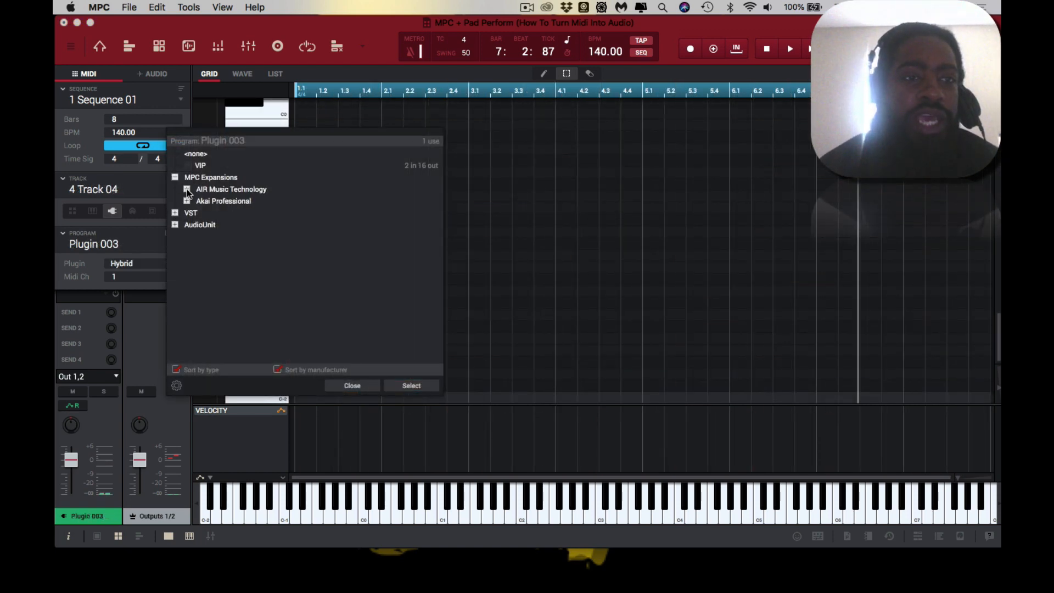
click(187, 190)
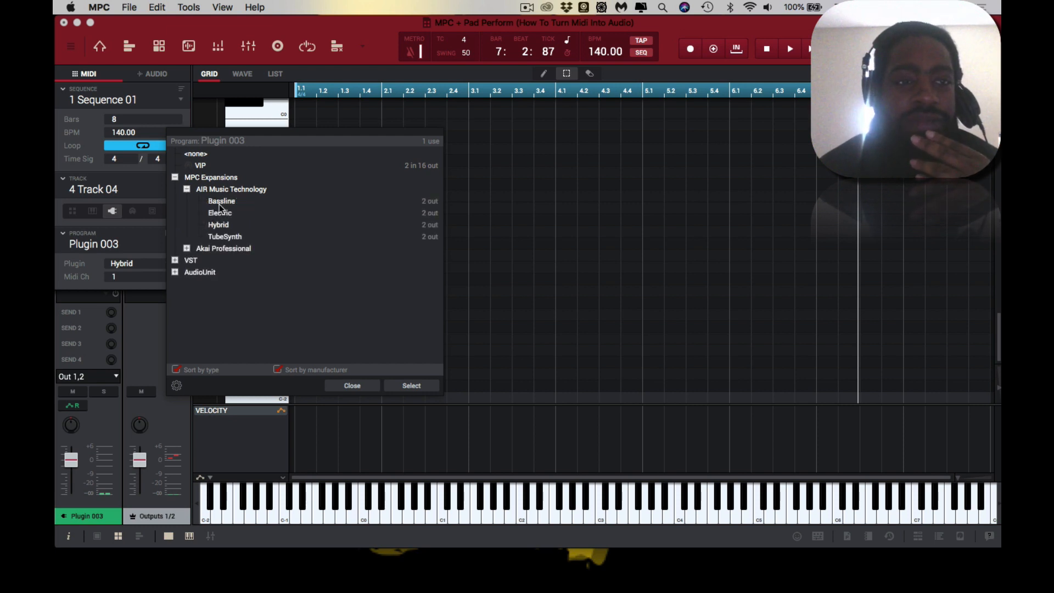
double_click(220, 203)
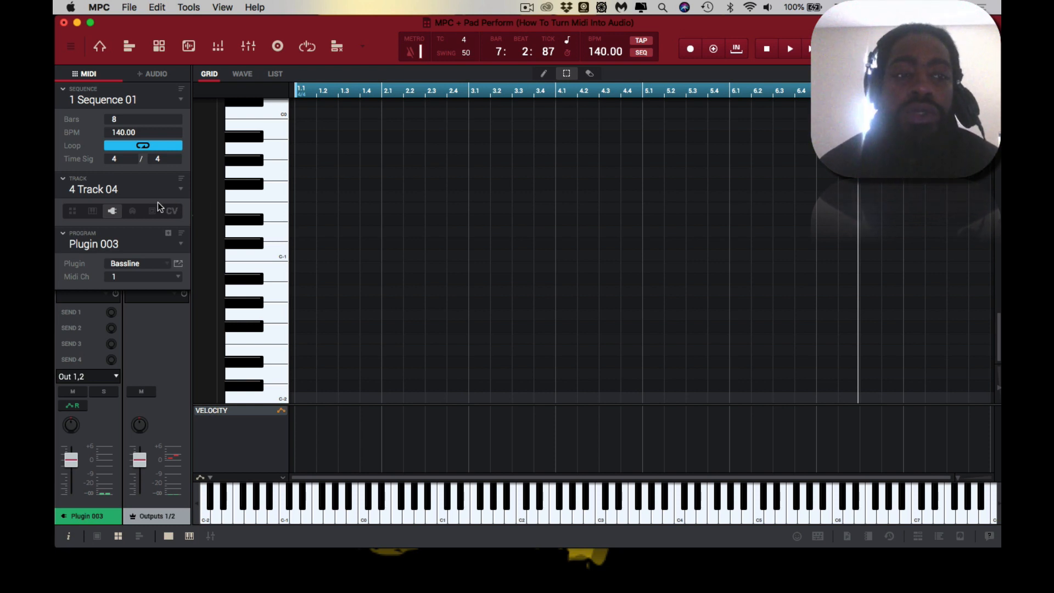
Set the Bassline plugin to the Simple Sine preset and close its window
click(179, 265)
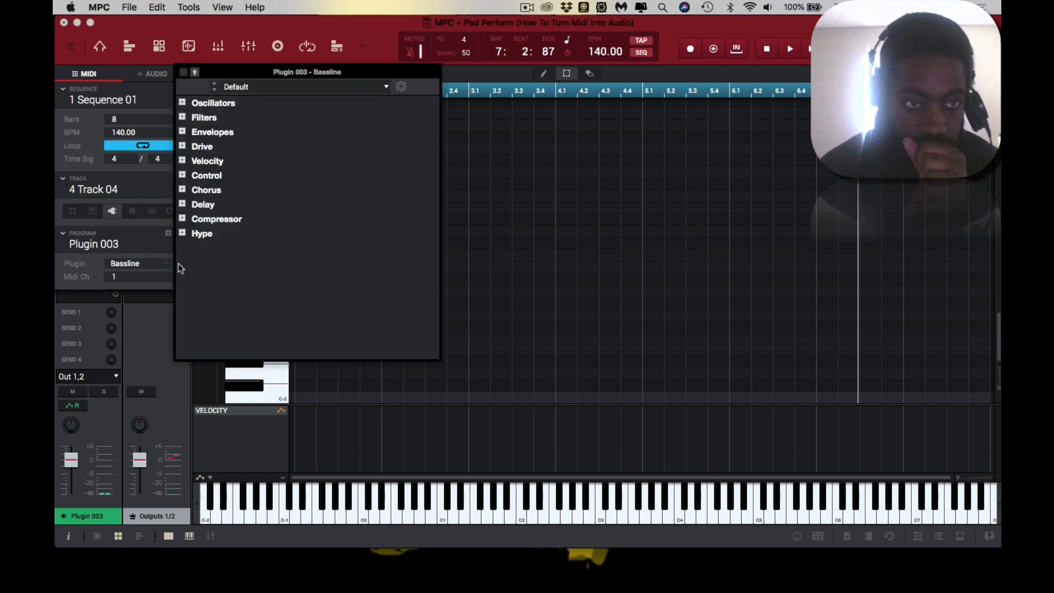
click(290, 88)
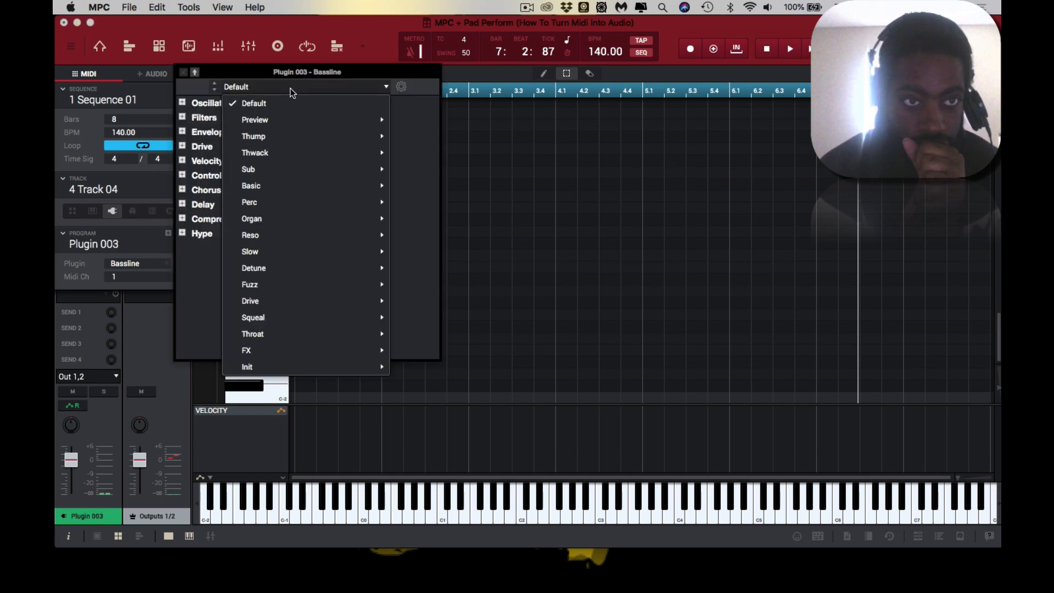
mouse_move(305, 202)
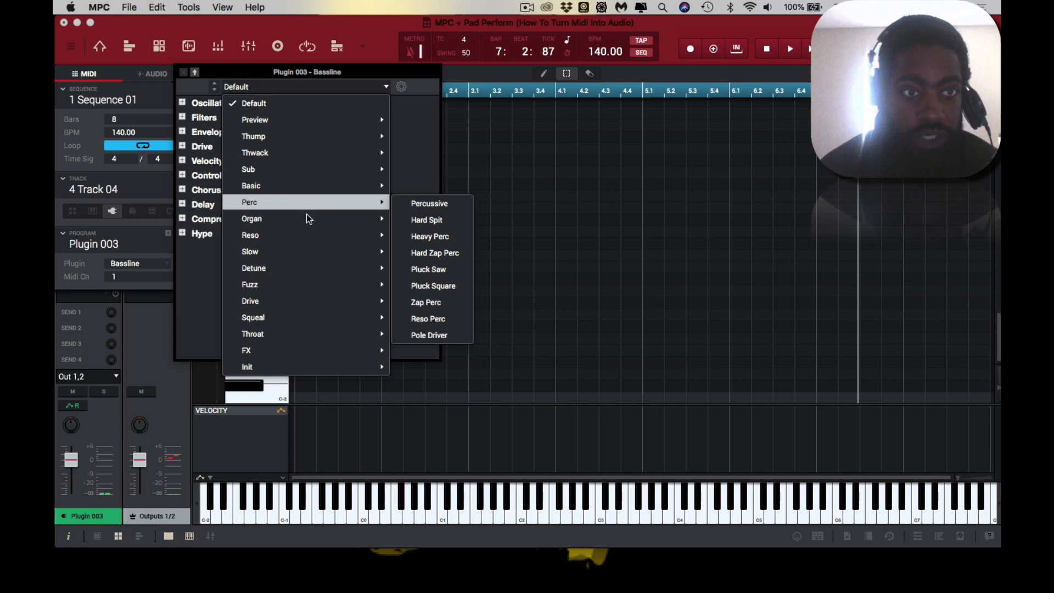
mouse_move(315, 252)
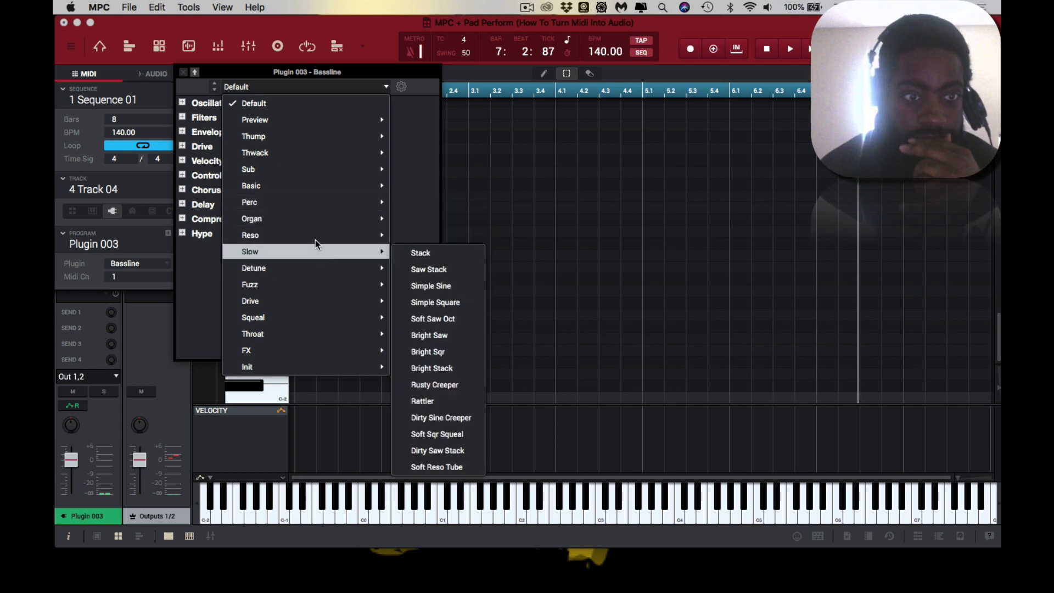
click(414, 167)
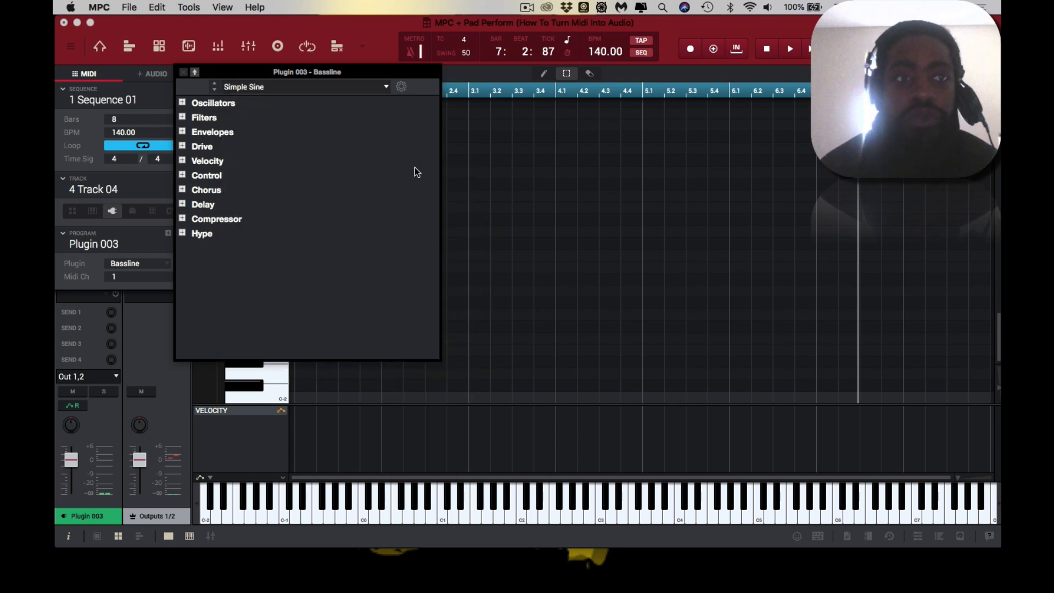
click(183, 73)
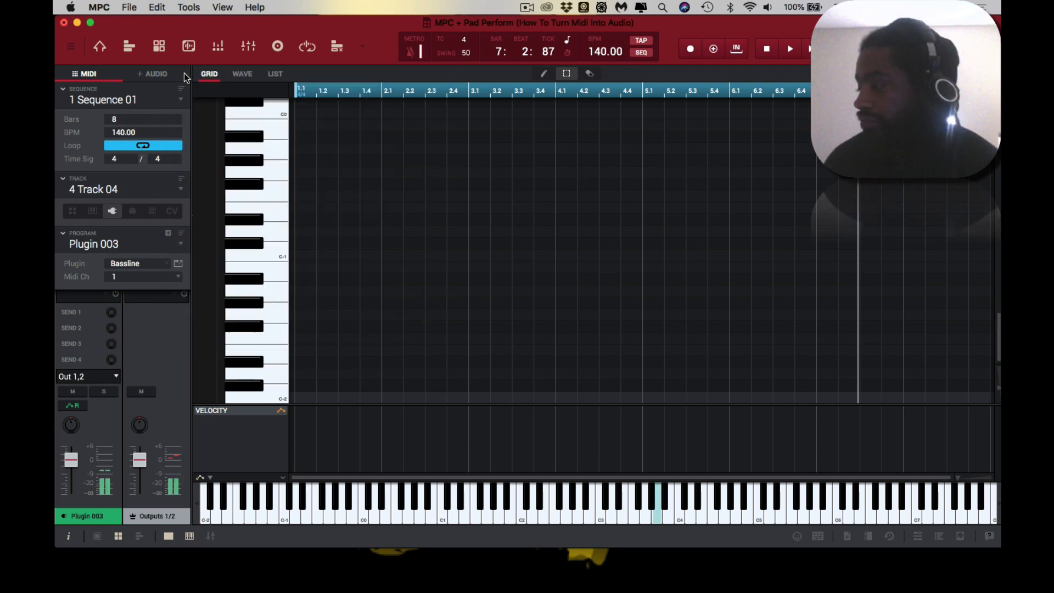
Record a bass line on Track 04 with the Bassline plugin and play it back
key(space)
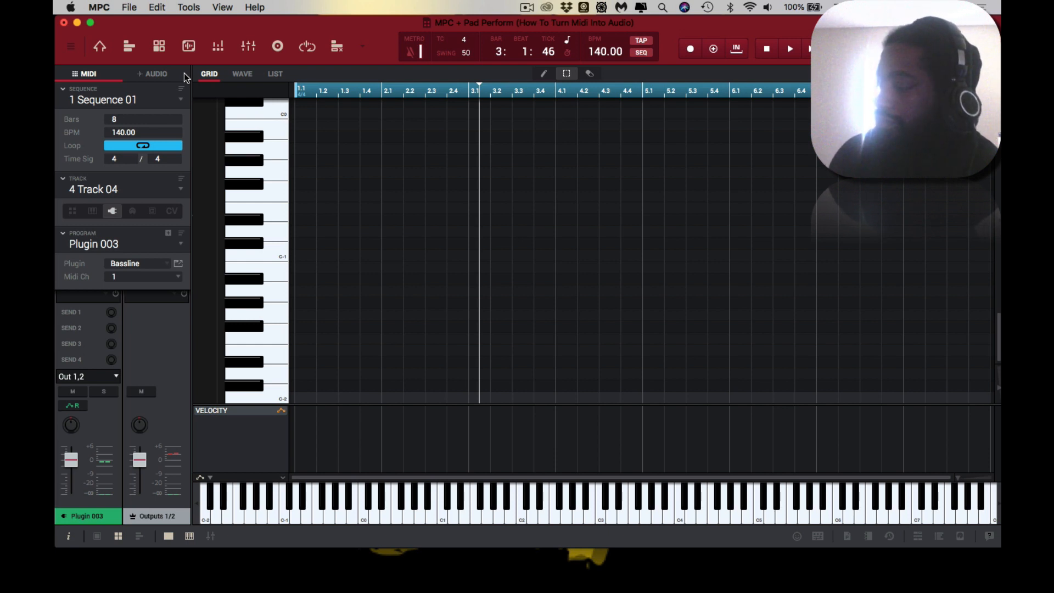
key(space)
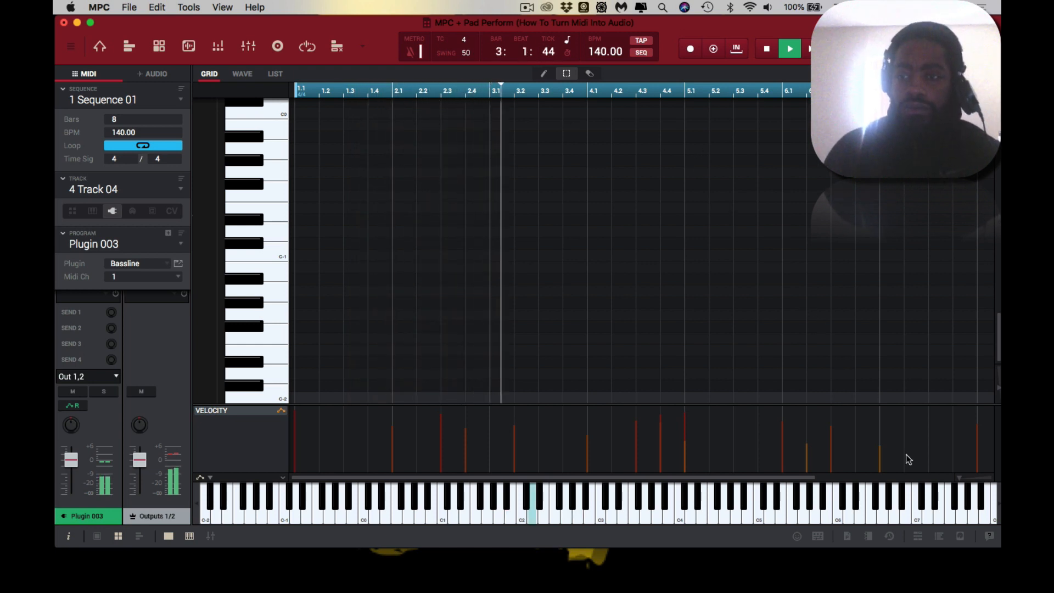
drag(958, 476, 935, 475)
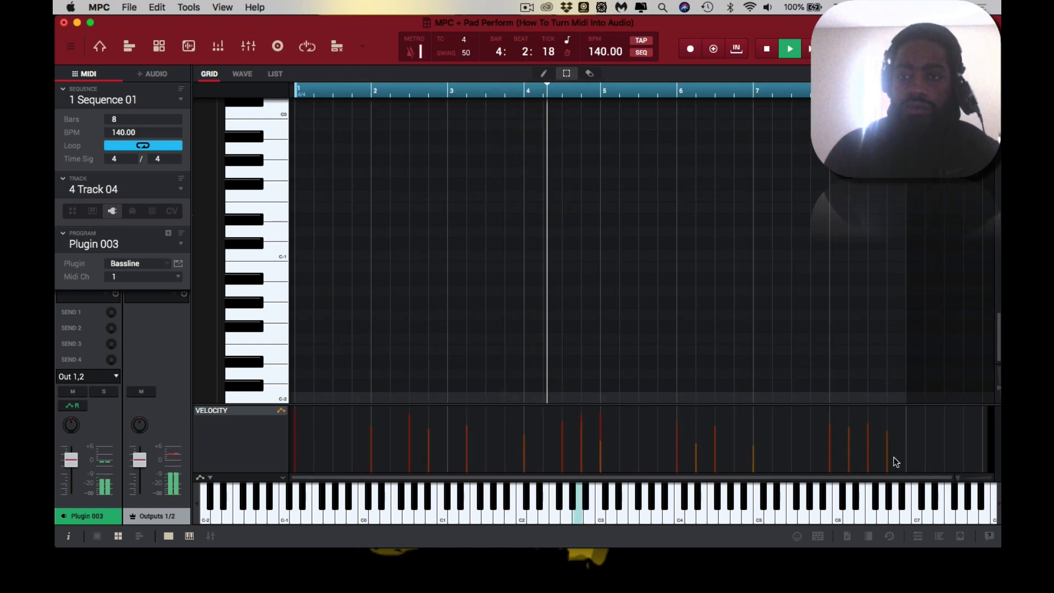
scroll(814, 286, up, 10)
scroll(814, 291, down, 3)
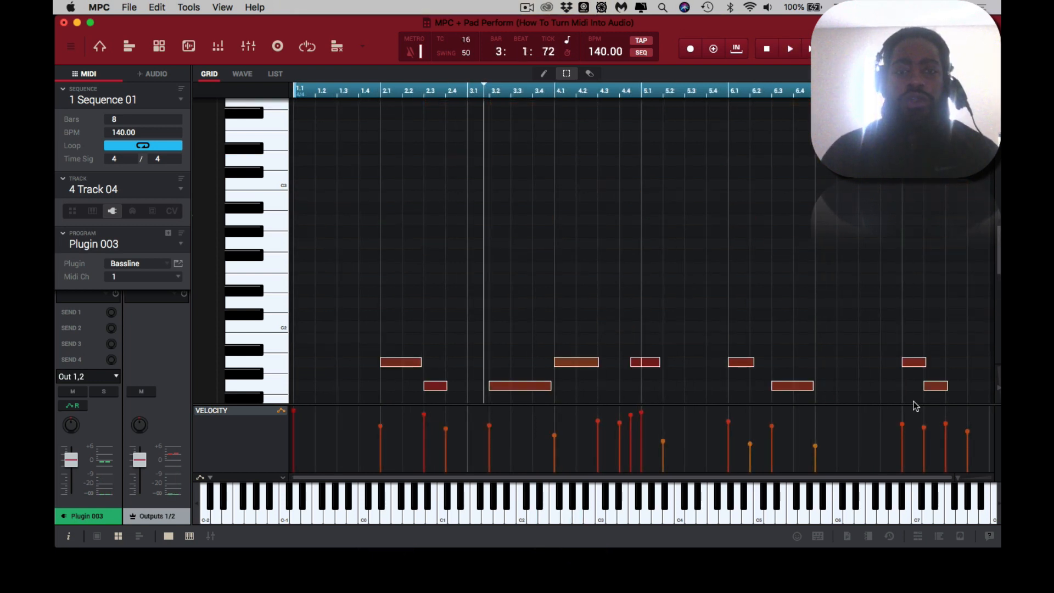
key(space)
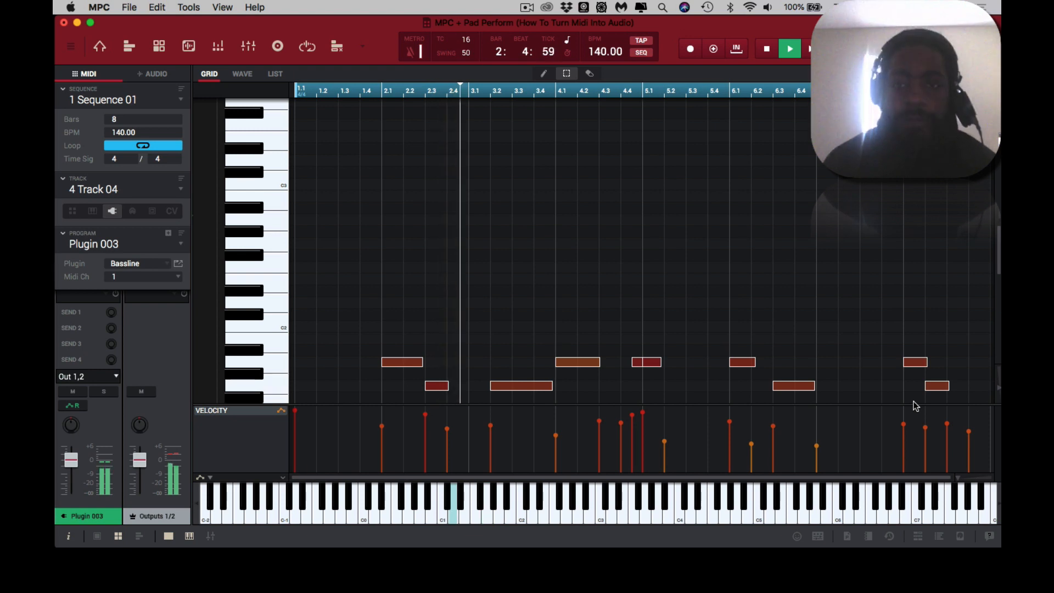
Try the bass notes on Track 04 one octave lower during playback, move them back up an octave, and stop playback
scroll(921, 327, down, 10)
scroll(921, 327, up, 7)
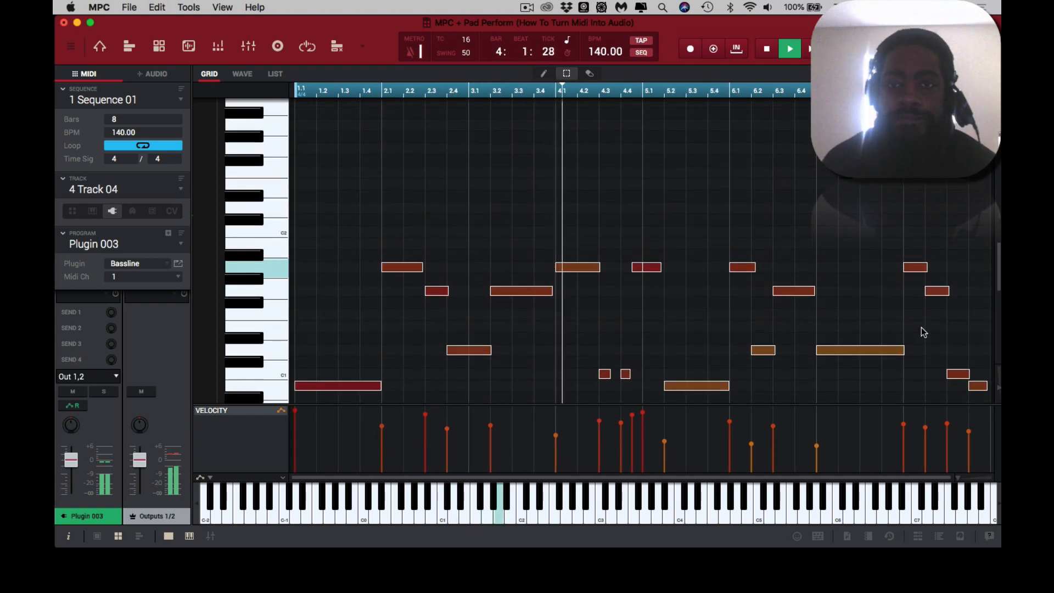
scroll(921, 328, up, 2)
scroll(921, 327, down, 8)
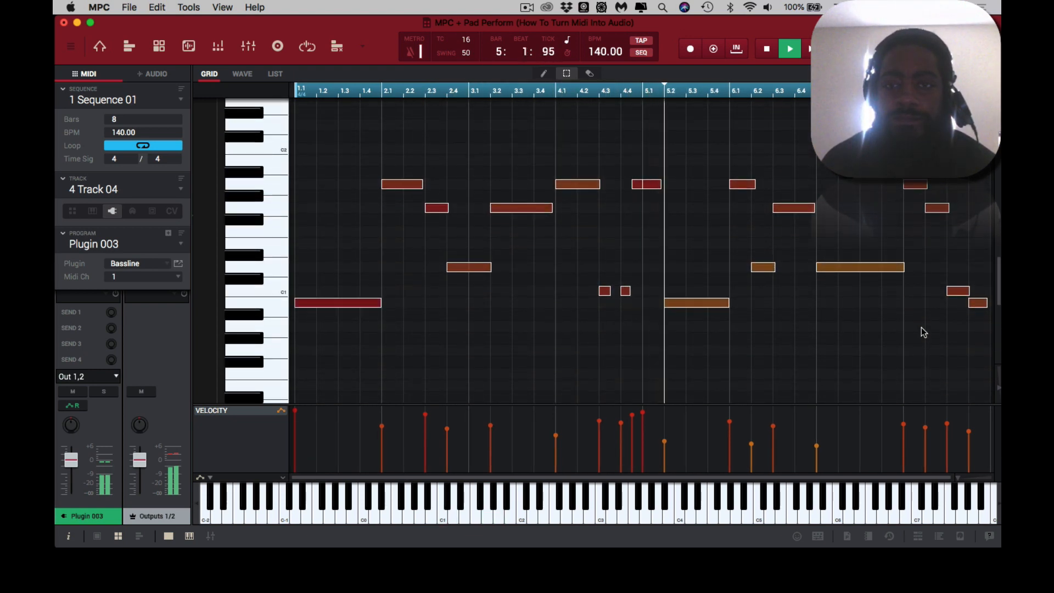
scroll(921, 332, up, 2)
scroll(921, 332, up, 6)
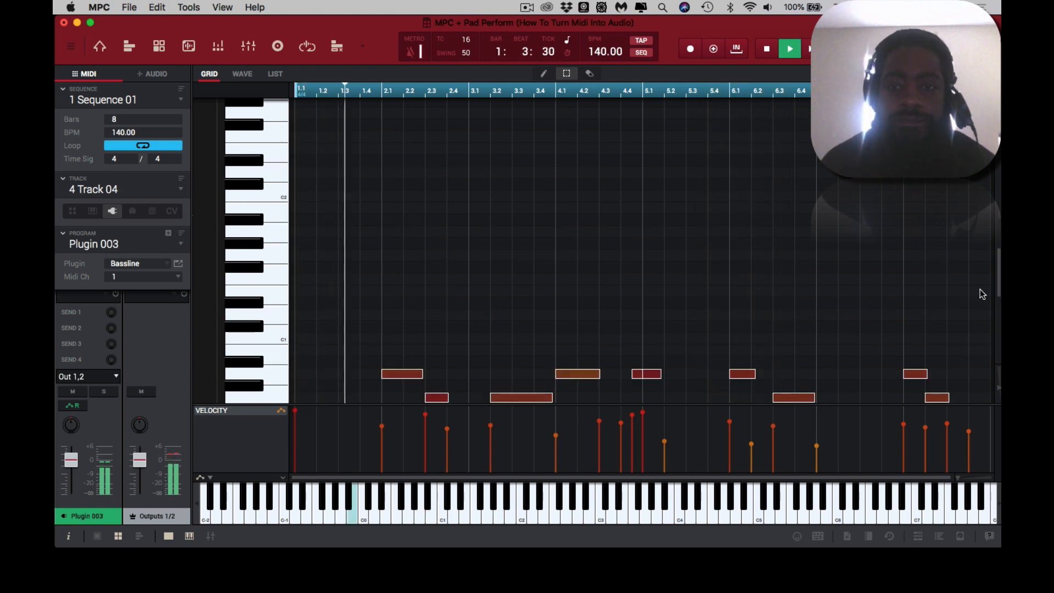
scroll(981, 294, down, 9)
scroll(982, 294, up, 4)
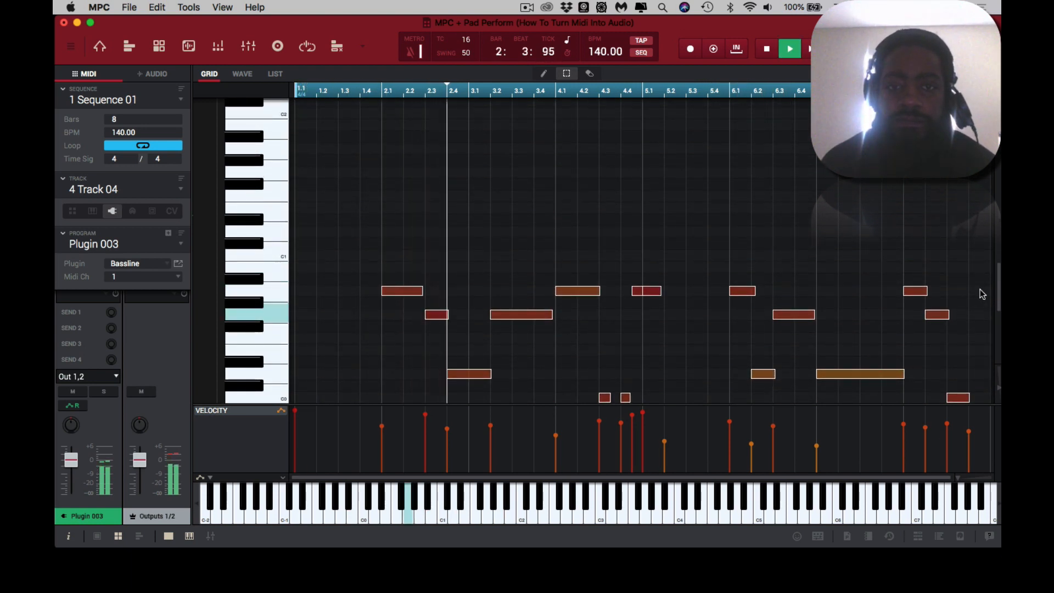
scroll(981, 293, down, 5)
scroll(980, 289, up, 3)
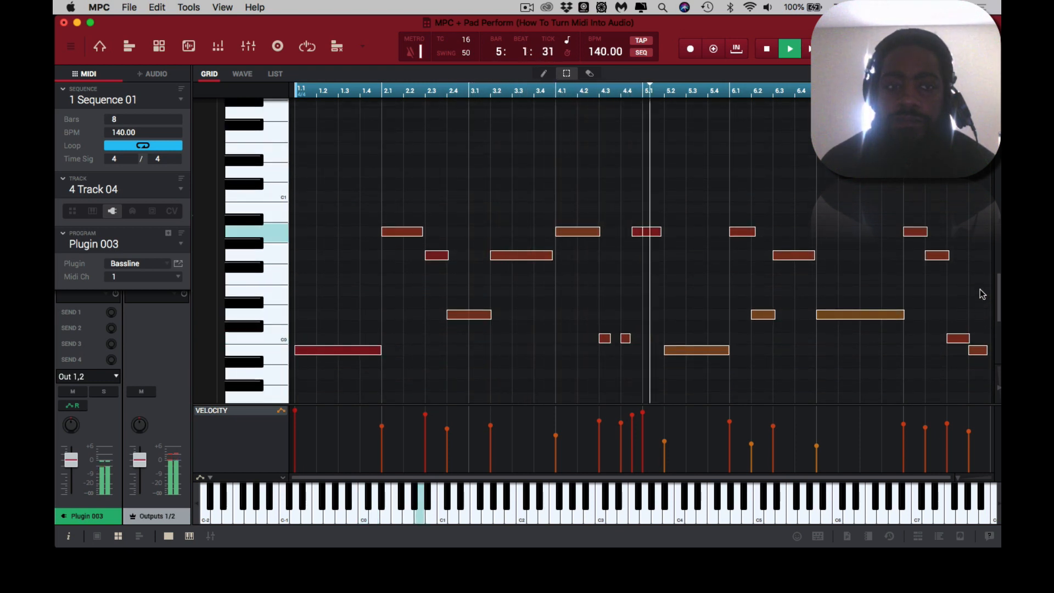
scroll(979, 289, down, 6)
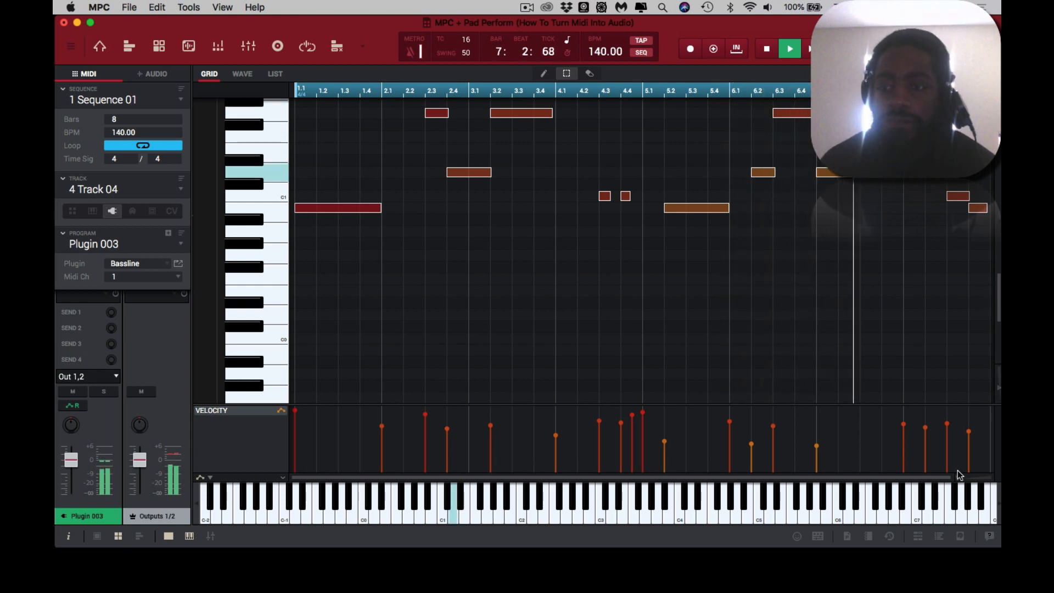
key(space)
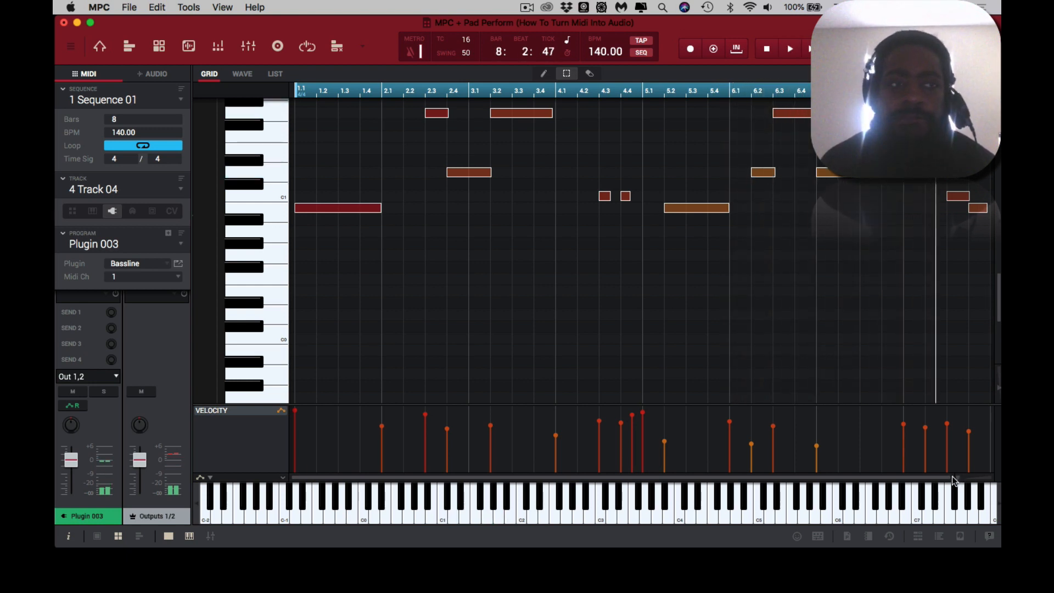
Rename the Plugin 003 program to Simple Sine and Track 04 to Bass
double_click(116, 248)
text(Simpl)
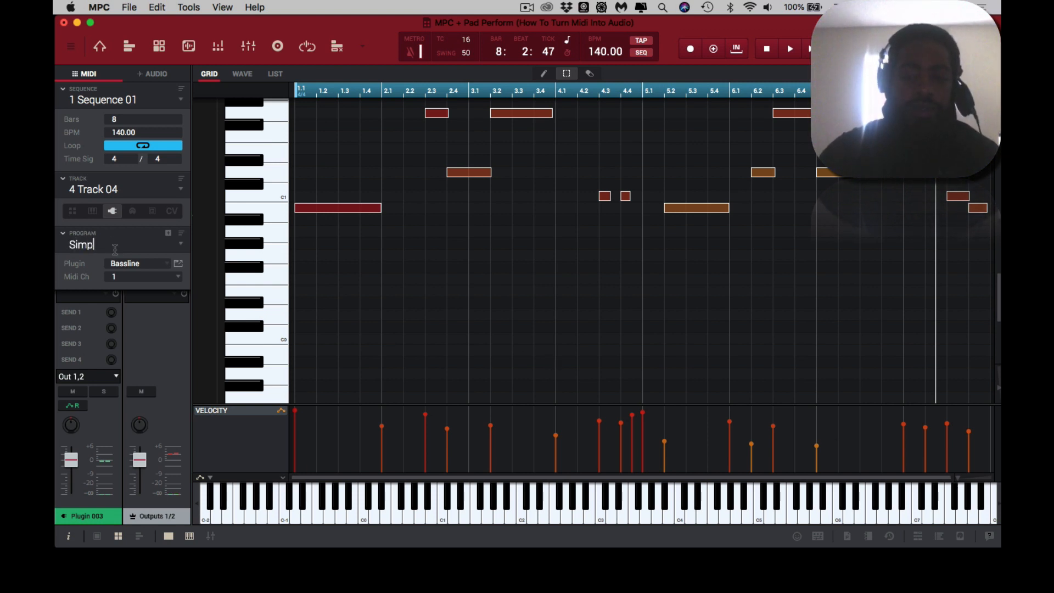
text(e Sine)
key(Return)
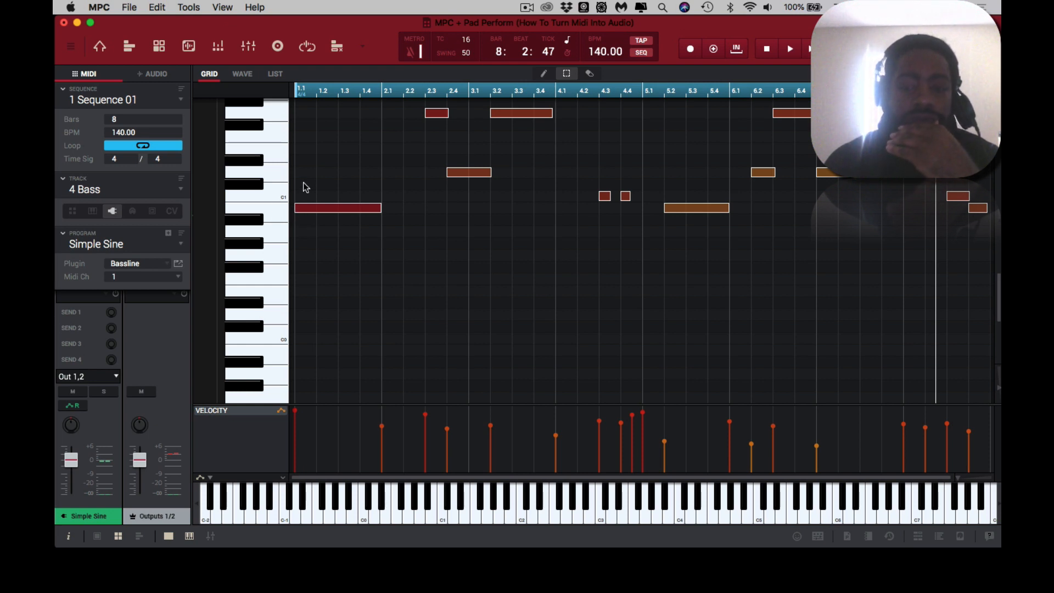
Switch to the Piano MIDI track and review its bounce options
key(super+Up)
key(super+Up)
key(super+Up)
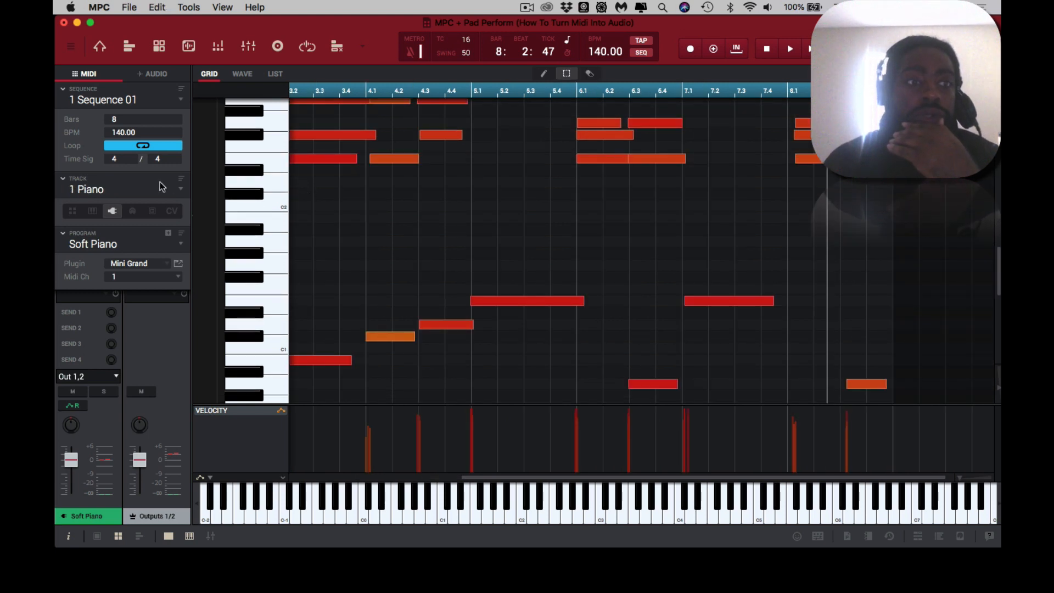
right_click(79, 193)
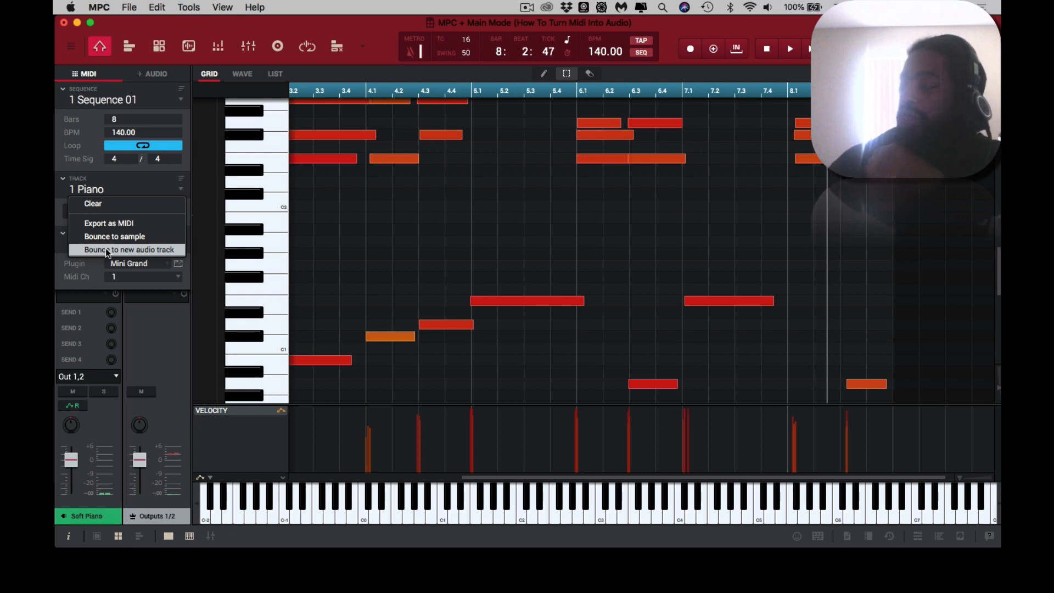
click(107, 250)
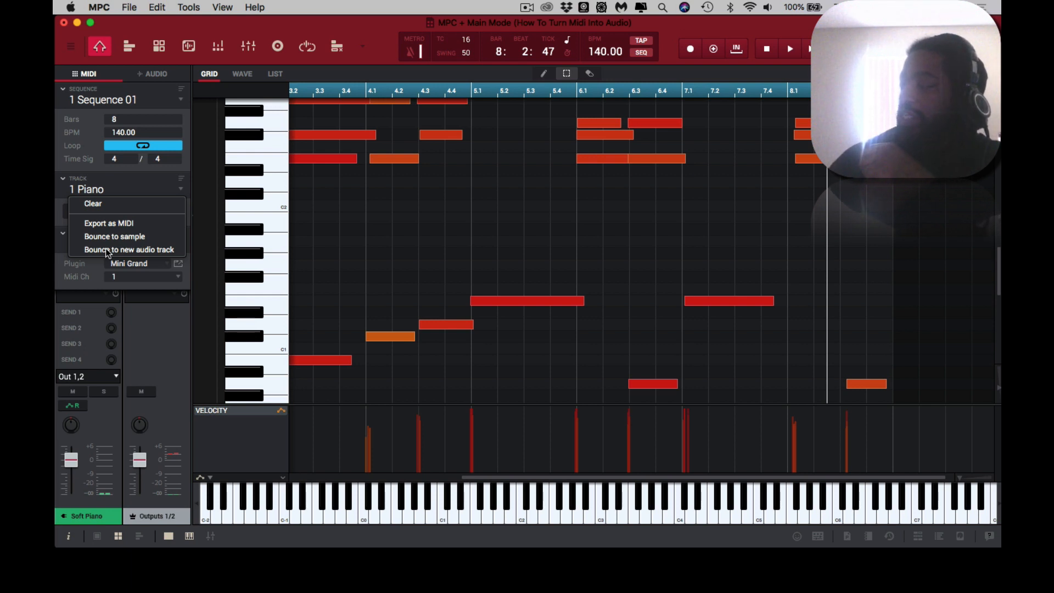
click(108, 251)
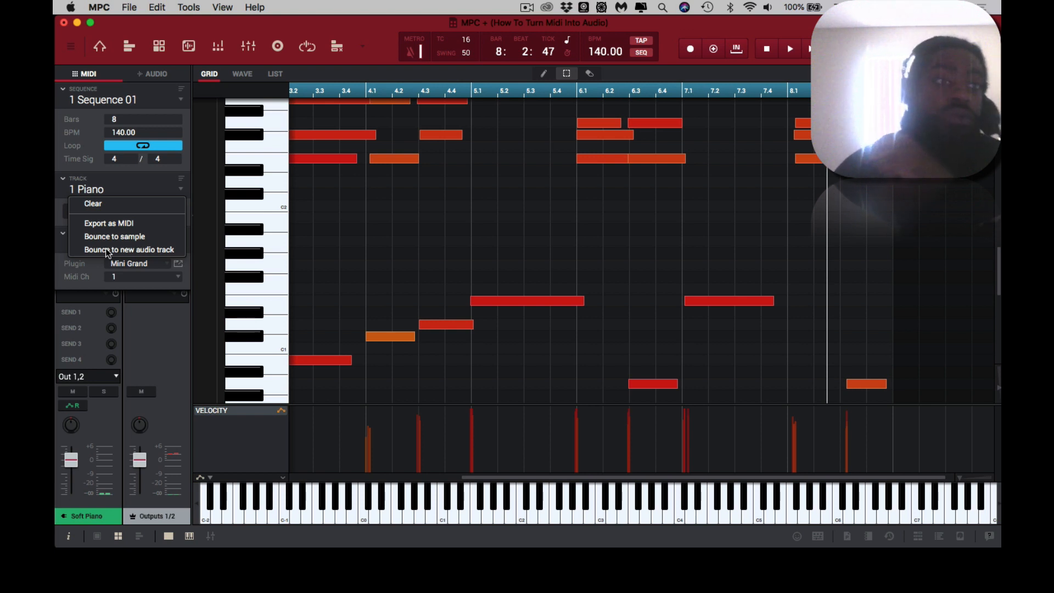
Review the bounce options available for Sequence 01 and leave them without applying any
click(102, 97)
click(113, 101)
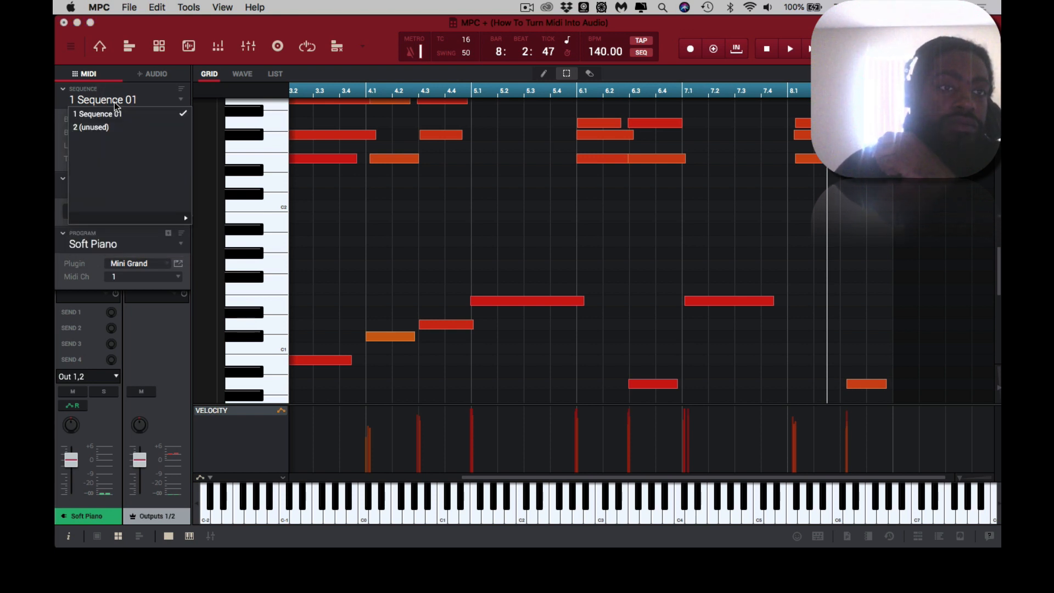
right_click(116, 101)
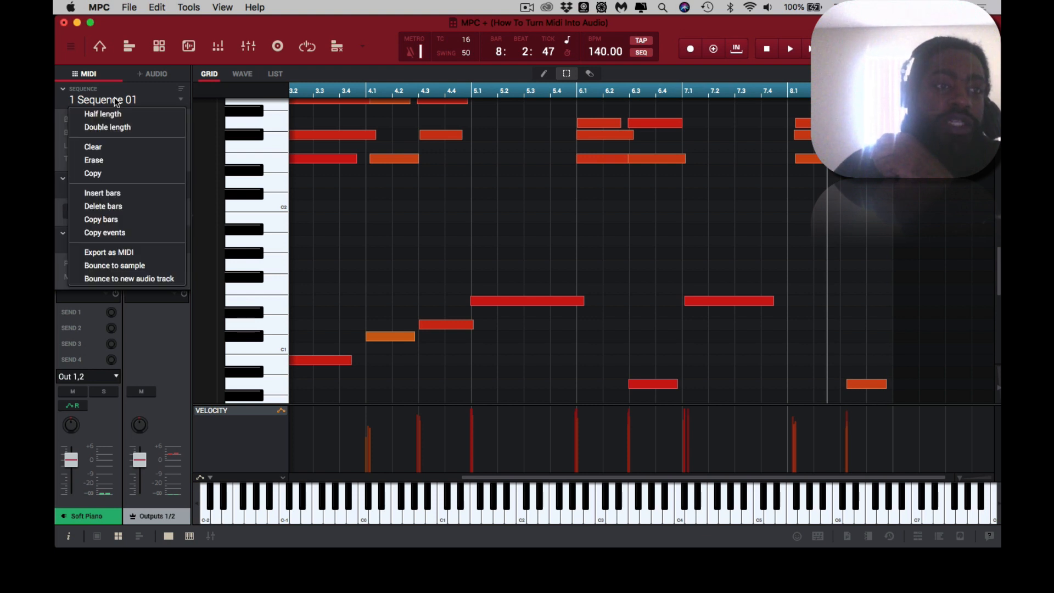
right_click(117, 102)
right_click(116, 102)
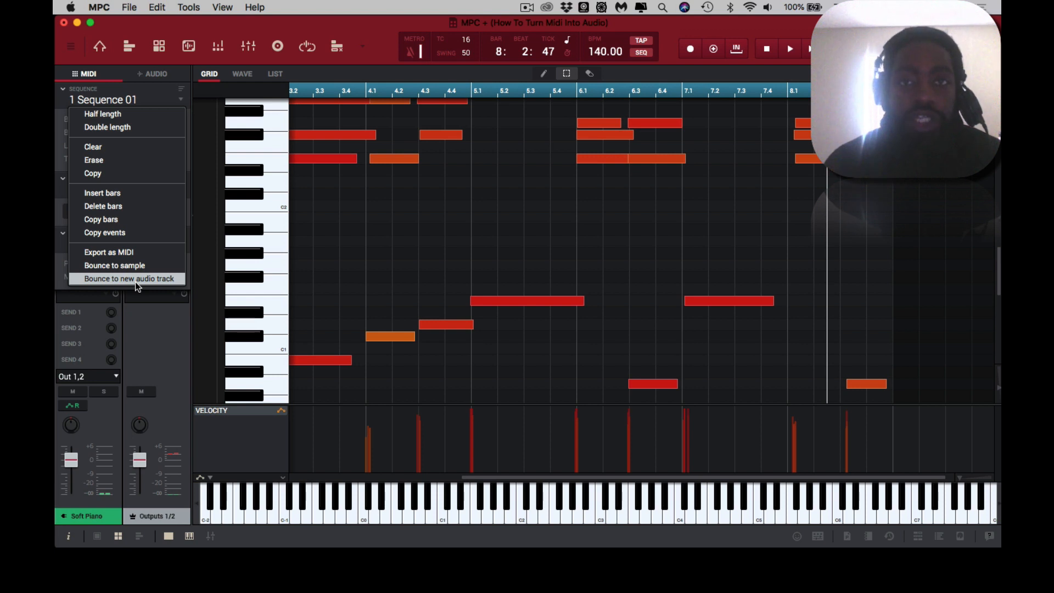
click(189, 199)
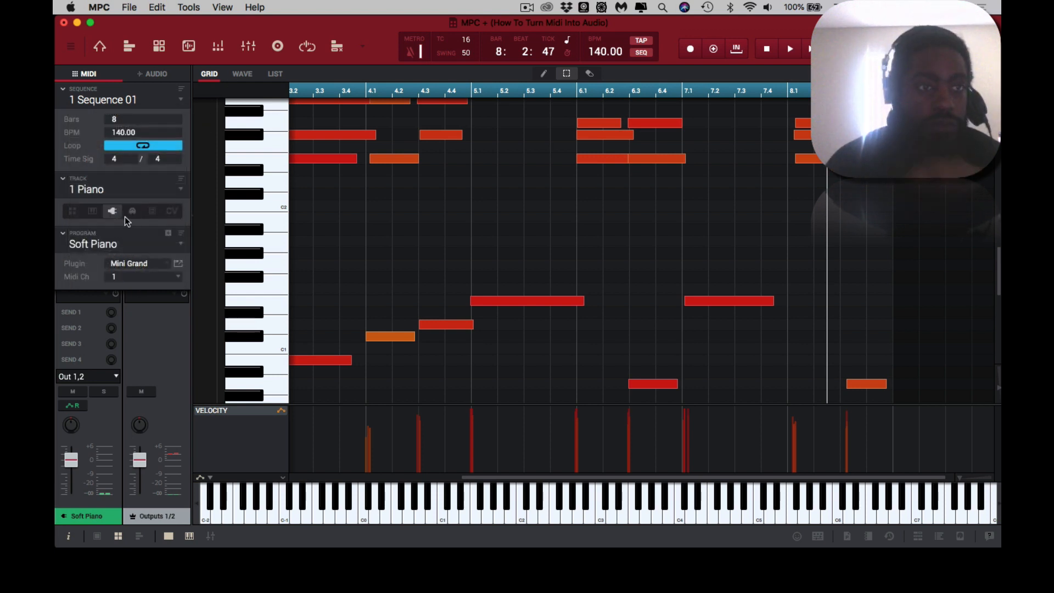
Bounce the Piano MIDI track to a new audio track and rename that audio track Piano
click(106, 192)
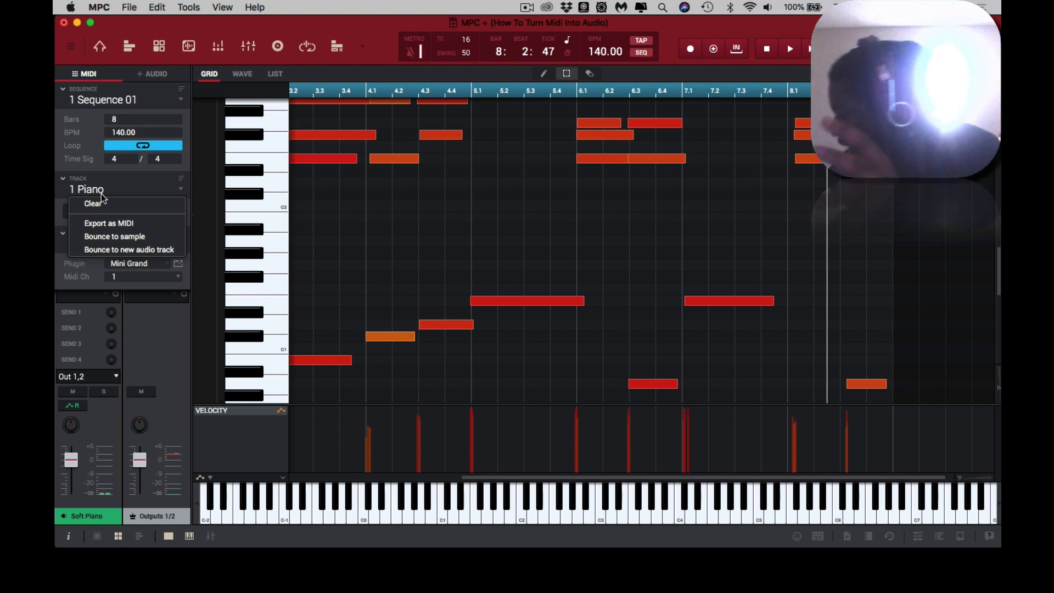
click(105, 250)
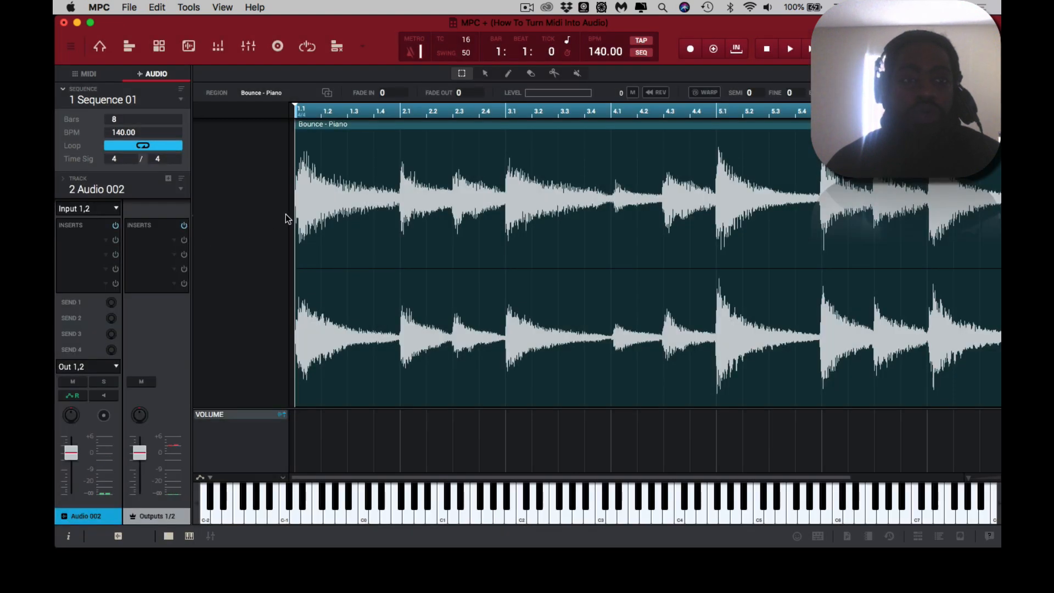
double_click(113, 190)
text(Piano)
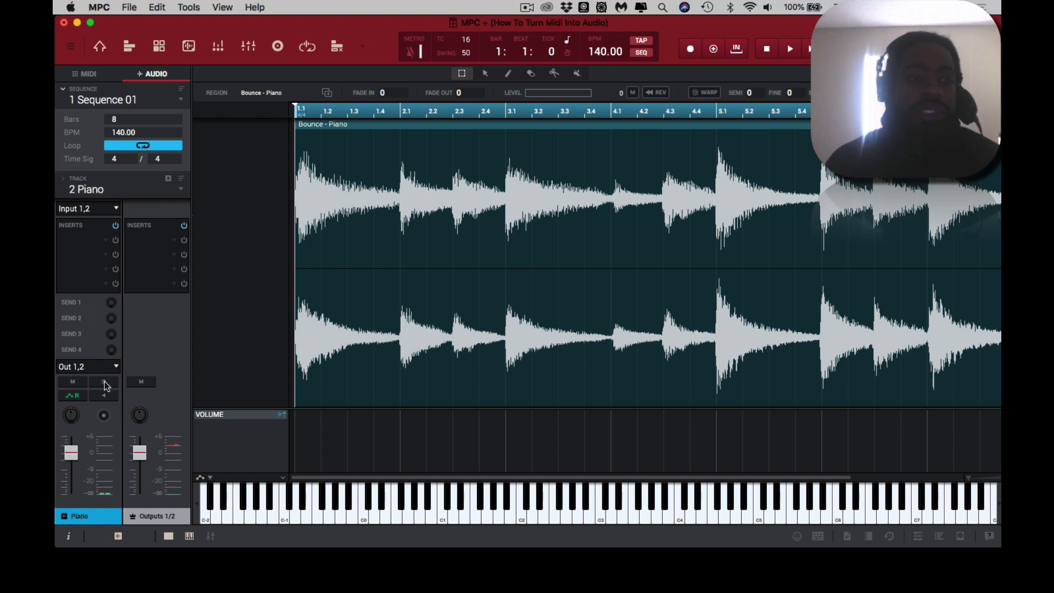
Listen to the bounced Piano audio track in solo, turn solo off, and play the full sequence
key(space)
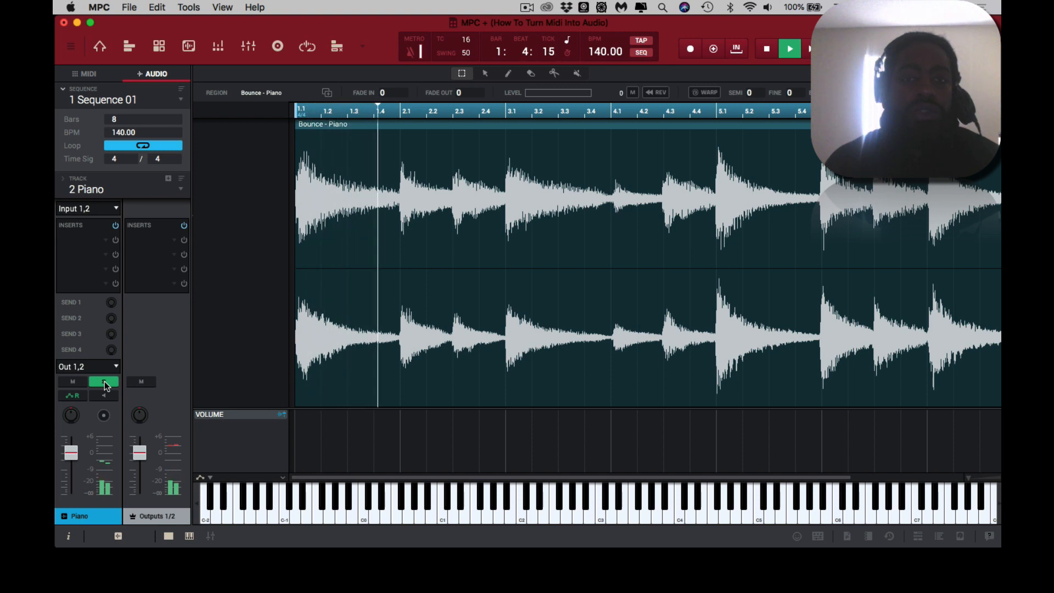
key(space)
click(105, 382)
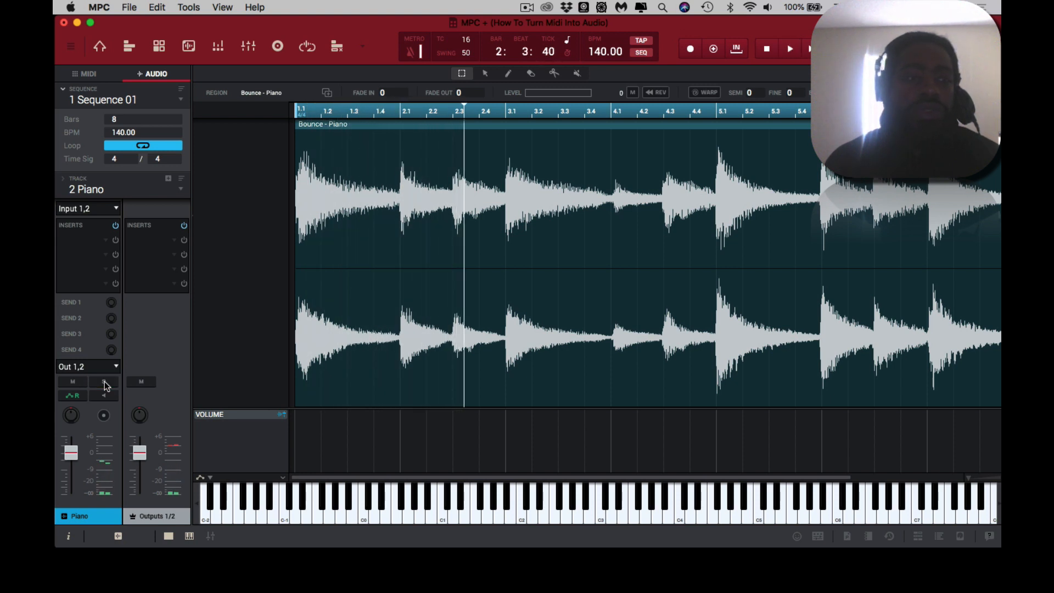
key(space)
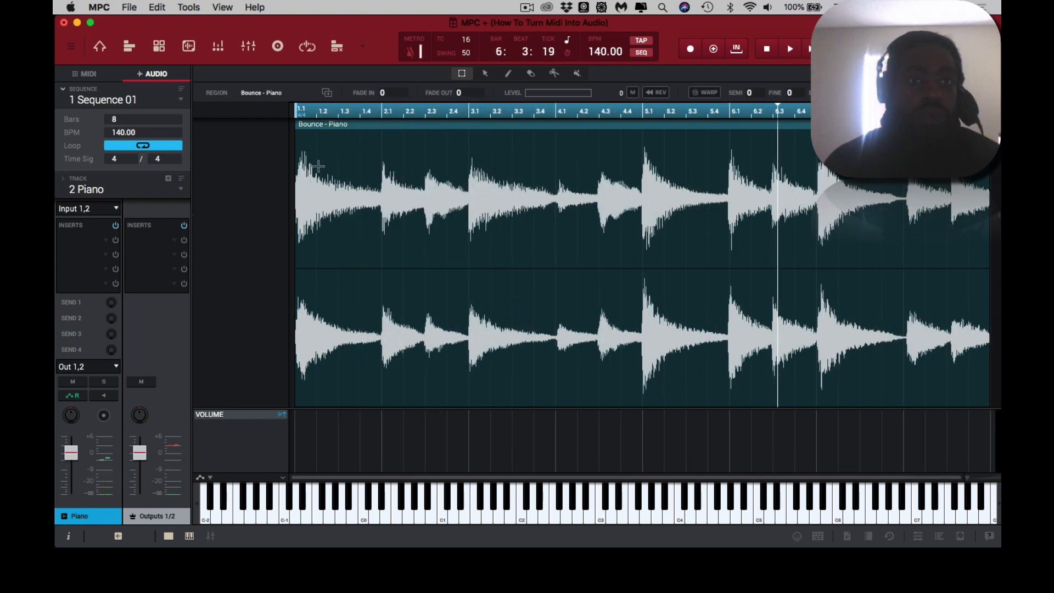
Bounce the Hi Keys MIDI track to a new audio track and rename that audio track Piano Hi Keys
click(88, 74)
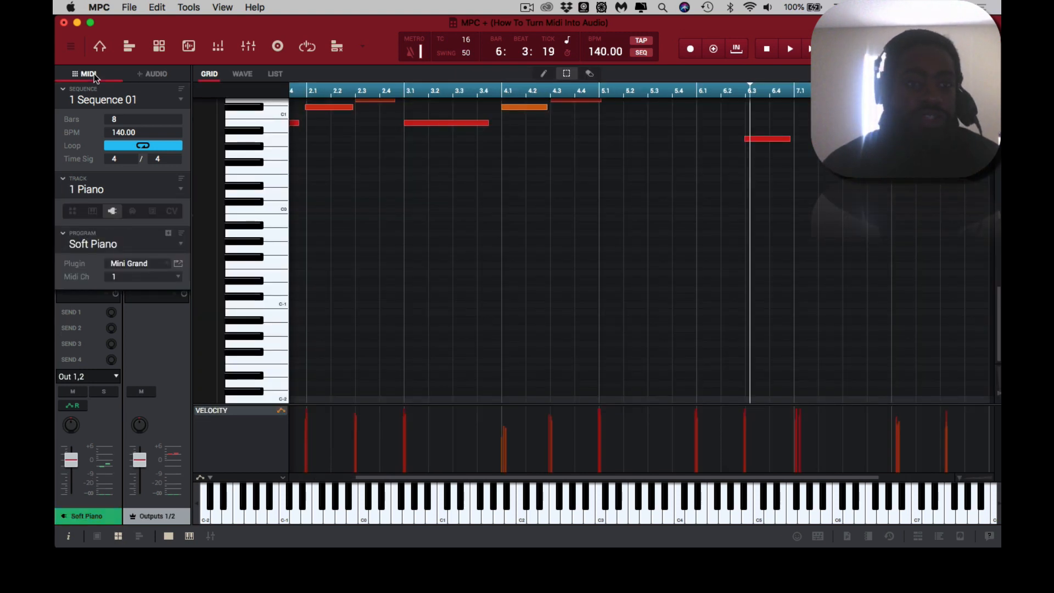
key(Down)
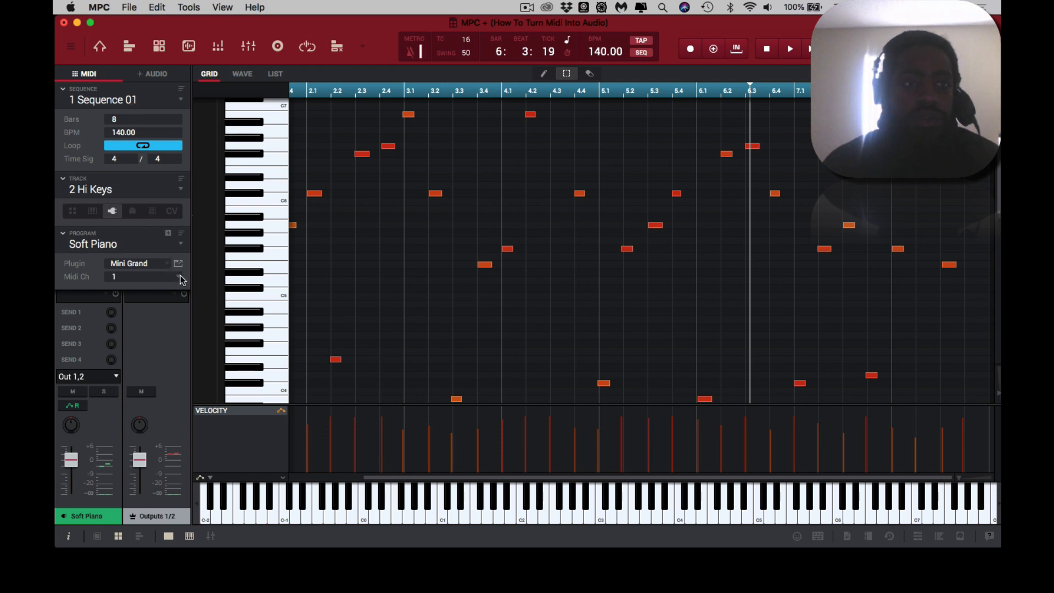
right_click(107, 193)
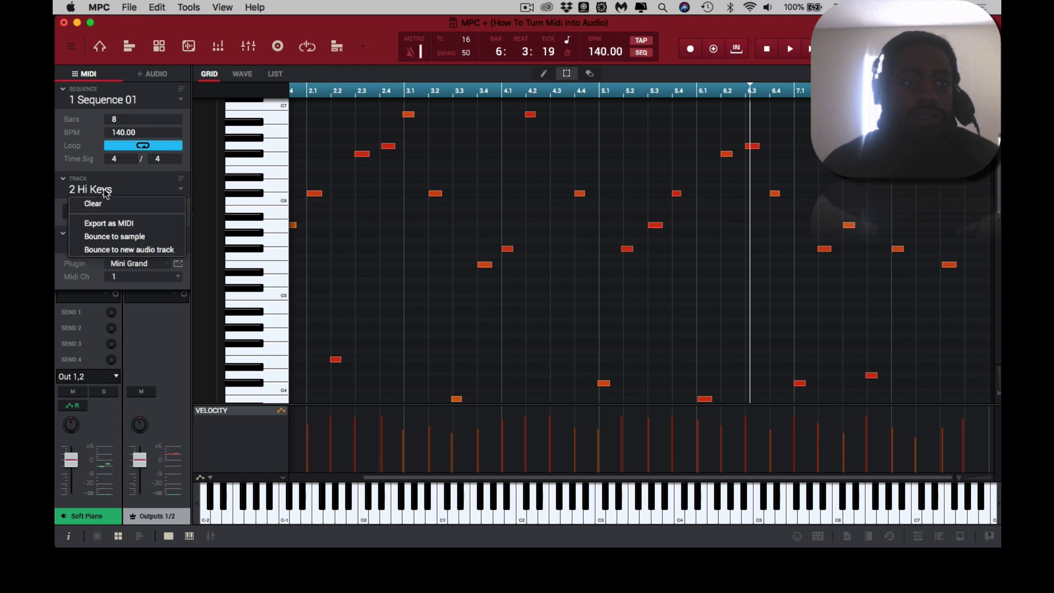
click(116, 250)
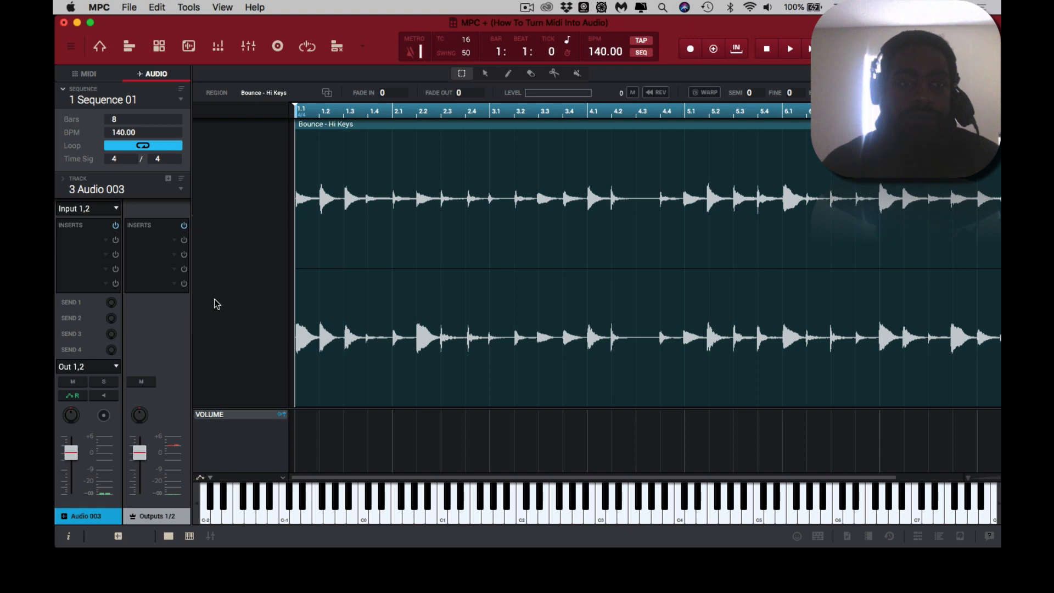
double_click(132, 189)
text(Piano Hi Keys)
key(Return)
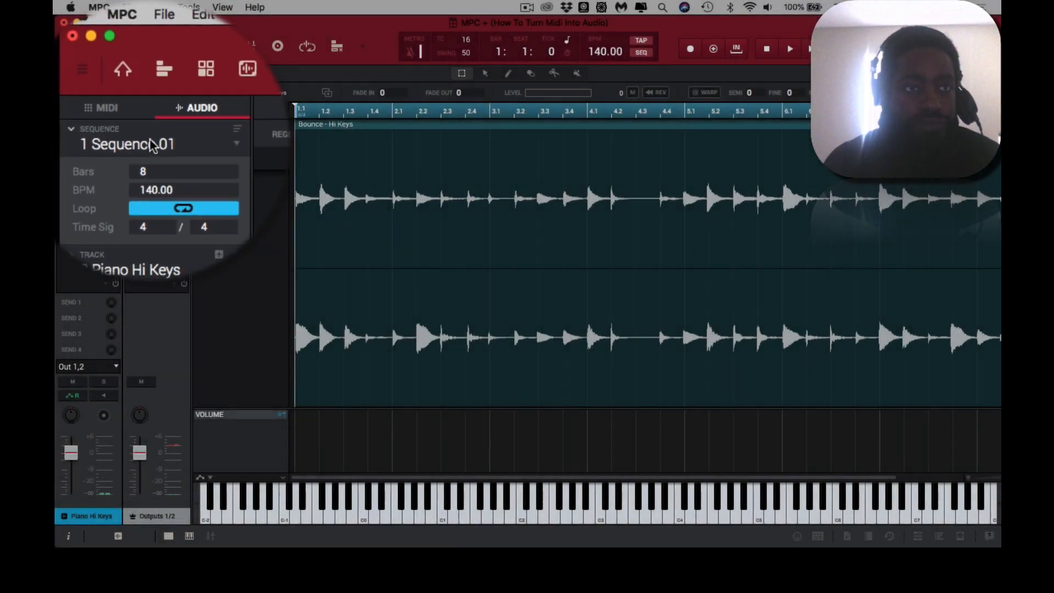
Play the sequence briefly with the bounced Piano Hi Keys audio, return to the Hi Keys MIDI track, and stop playback
key(space)
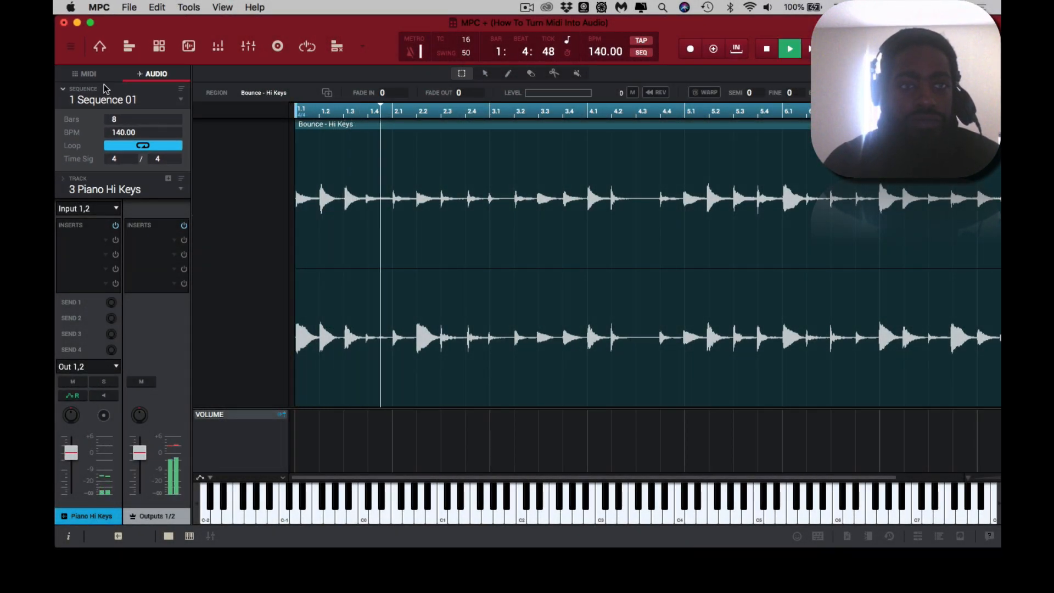
click(89, 75)
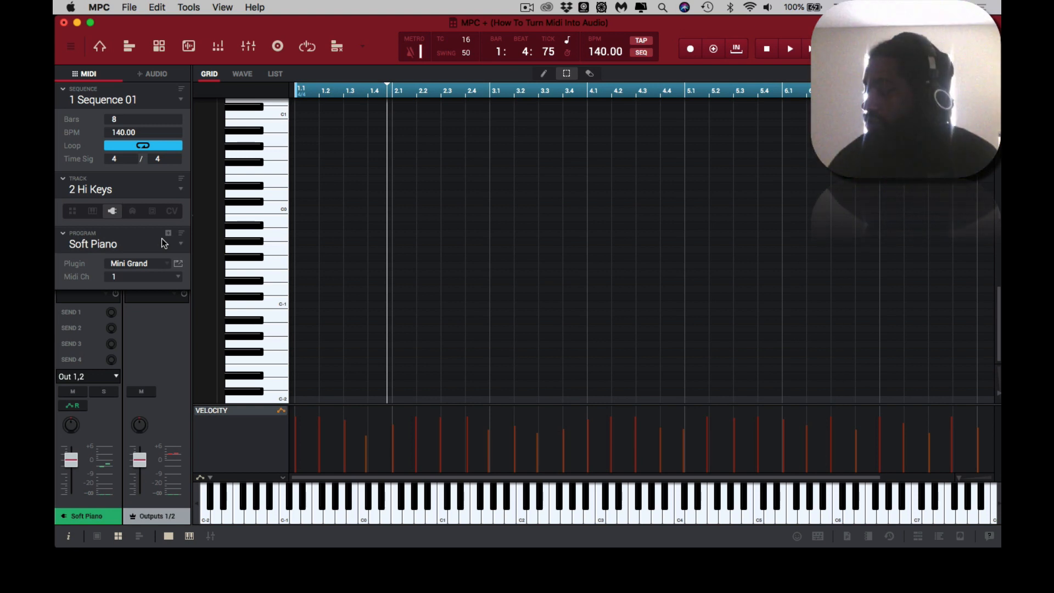
key(Escape)
key(space)
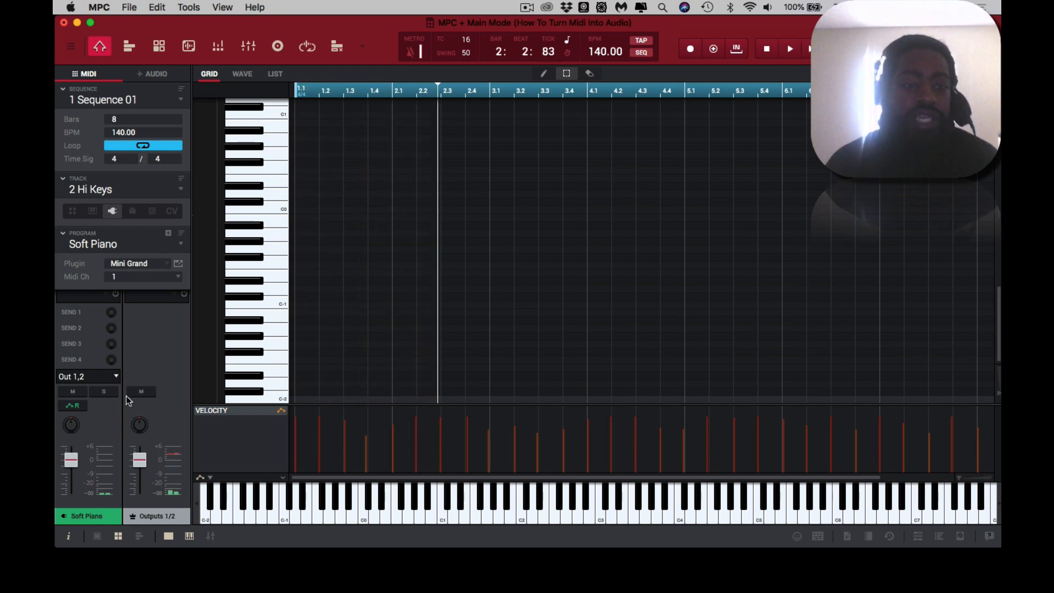
Show the lower workspace pane, examine the MIDI tracks in Track View, and return to Main Mode
click(168, 536)
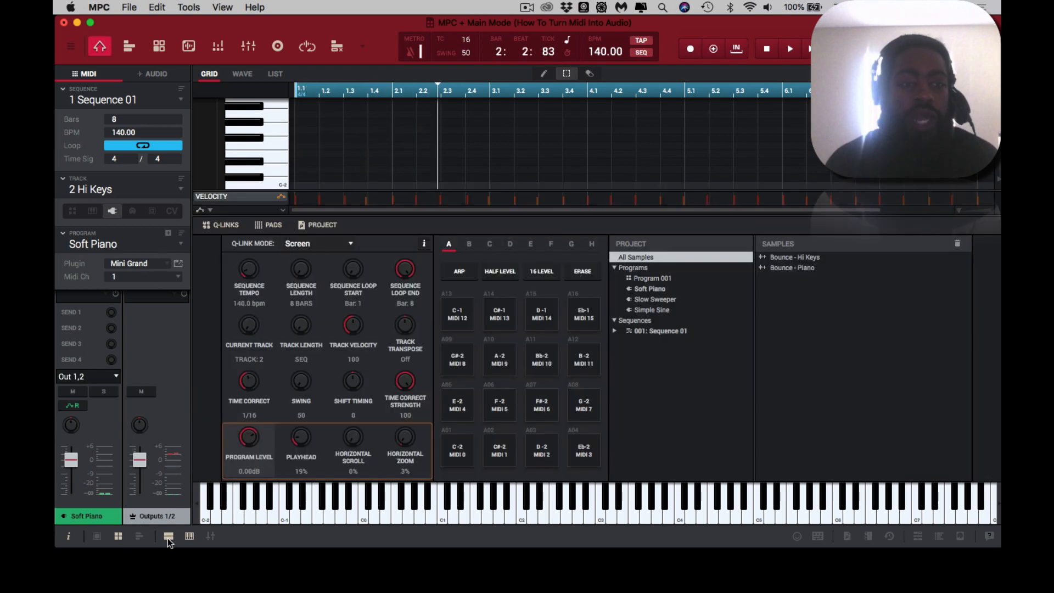
click(129, 49)
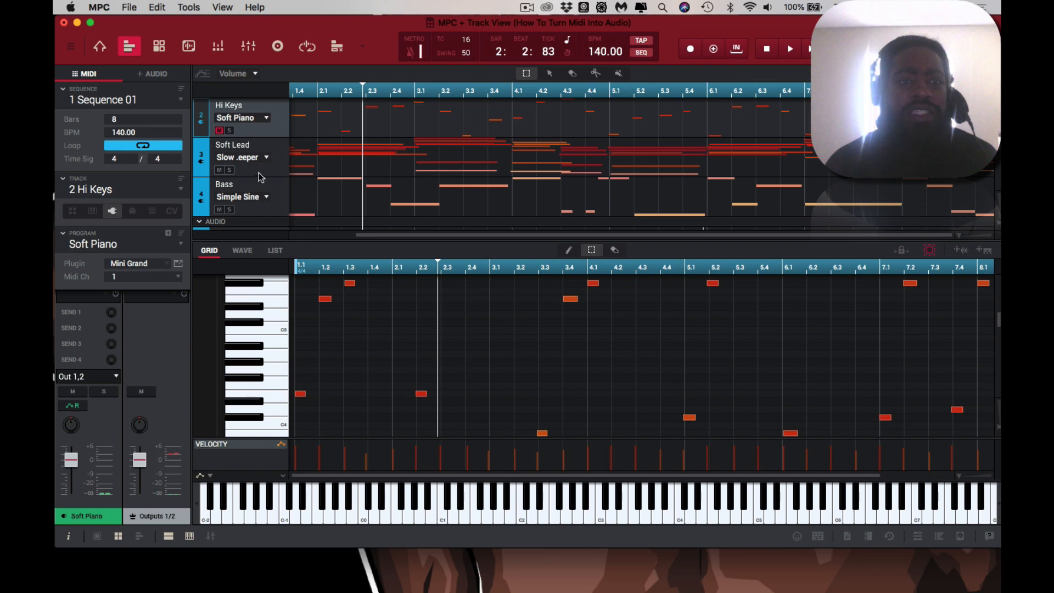
scroll(264, 180, up, 2)
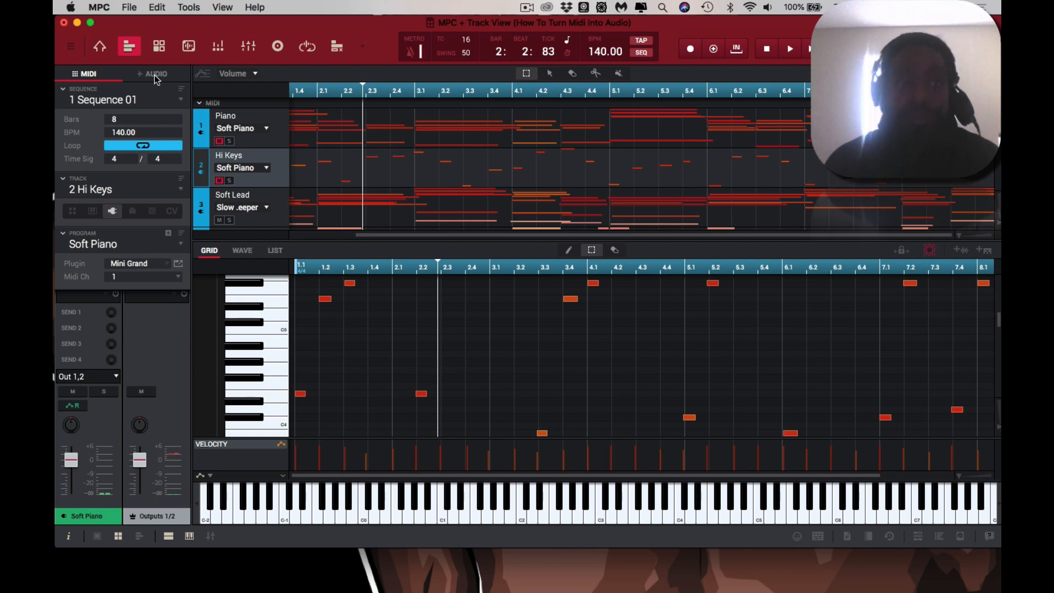
click(99, 46)
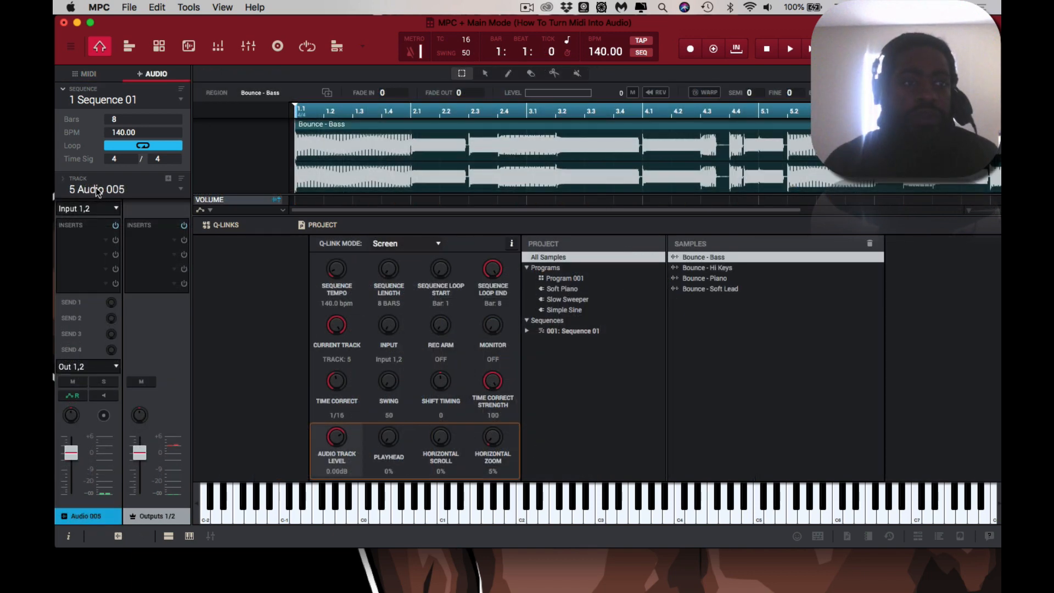
Rename the bounced bass audio track Bass, play the sequence from the start, and stop playback
double_click(97, 191)
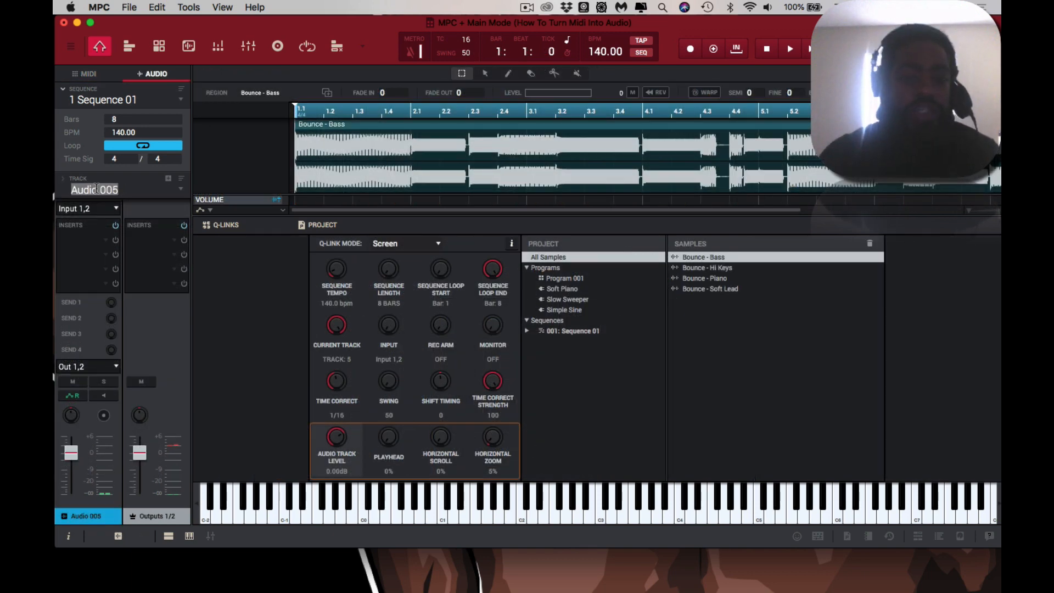
text(Ba)
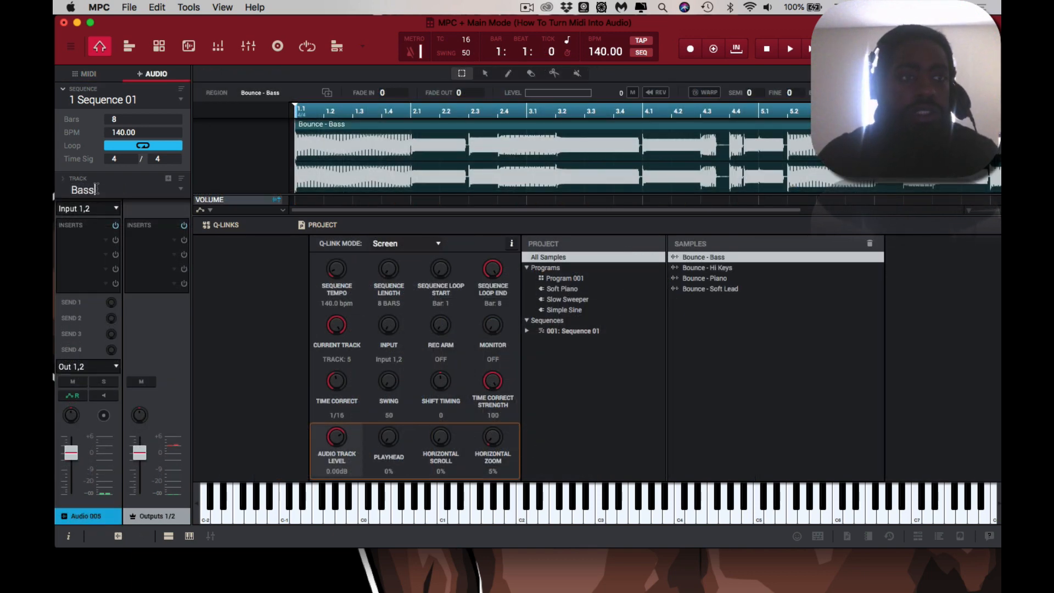
text(ss)
key(Return)
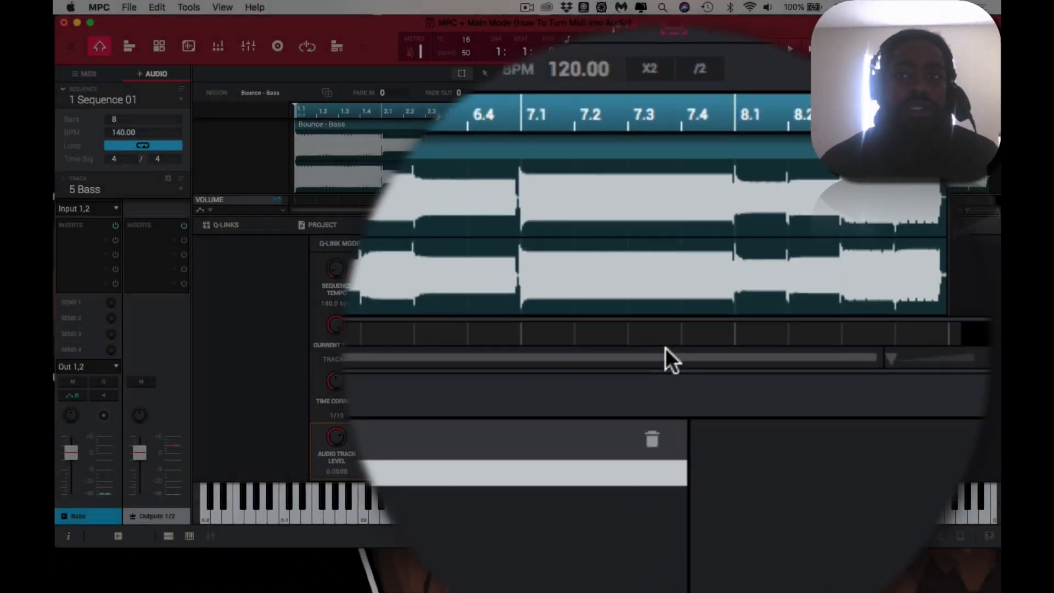
key(space)
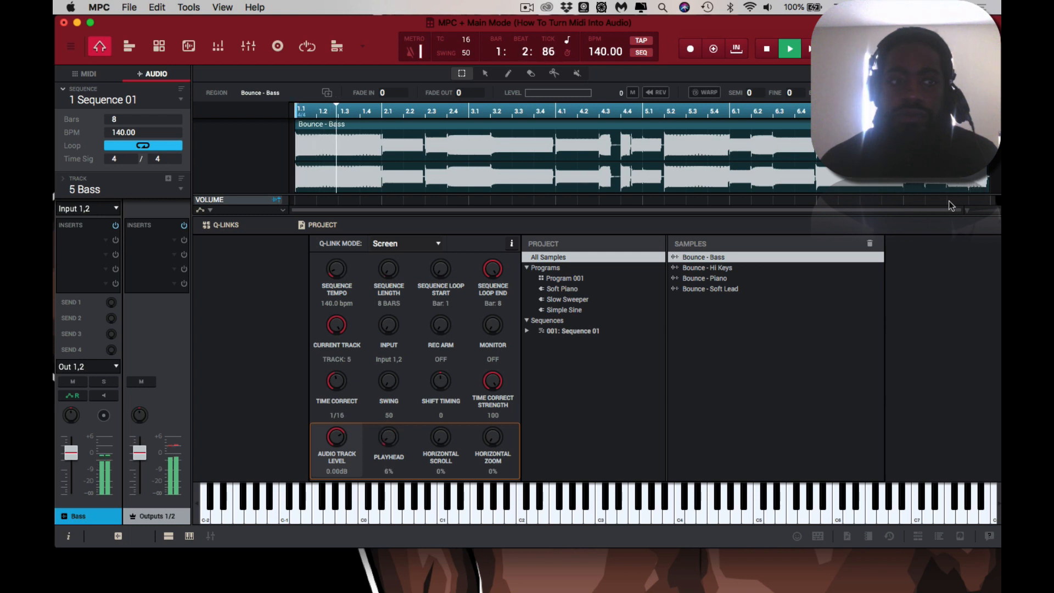
key(space)
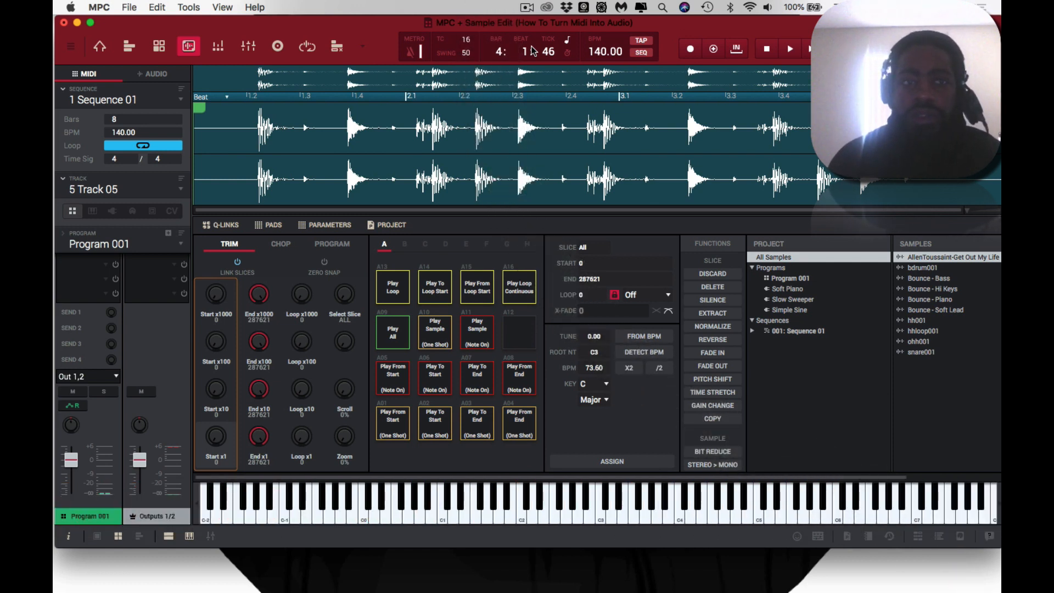
Chop the AllenToussaint-Get Out My Life sample by Threshold, convert the slices to a Patched Phrase, and return to Main Mode
key(q)
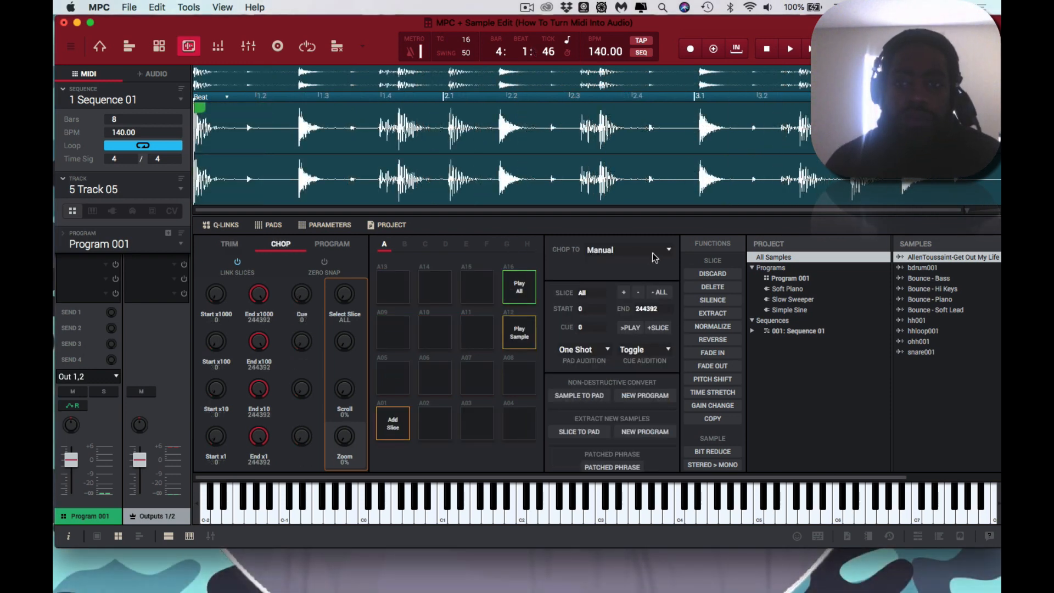
click(665, 255)
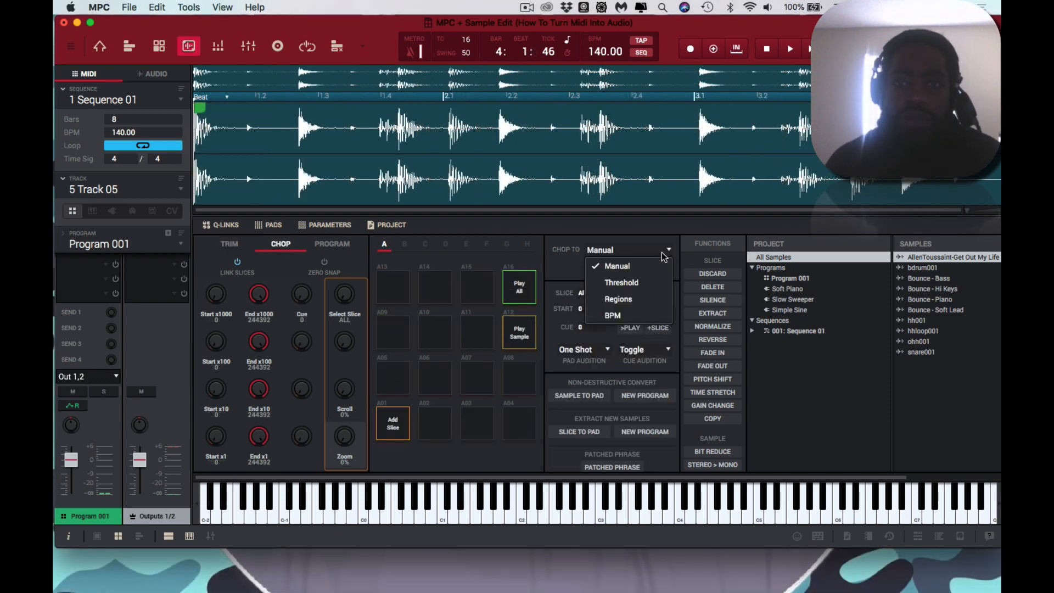
click(655, 283)
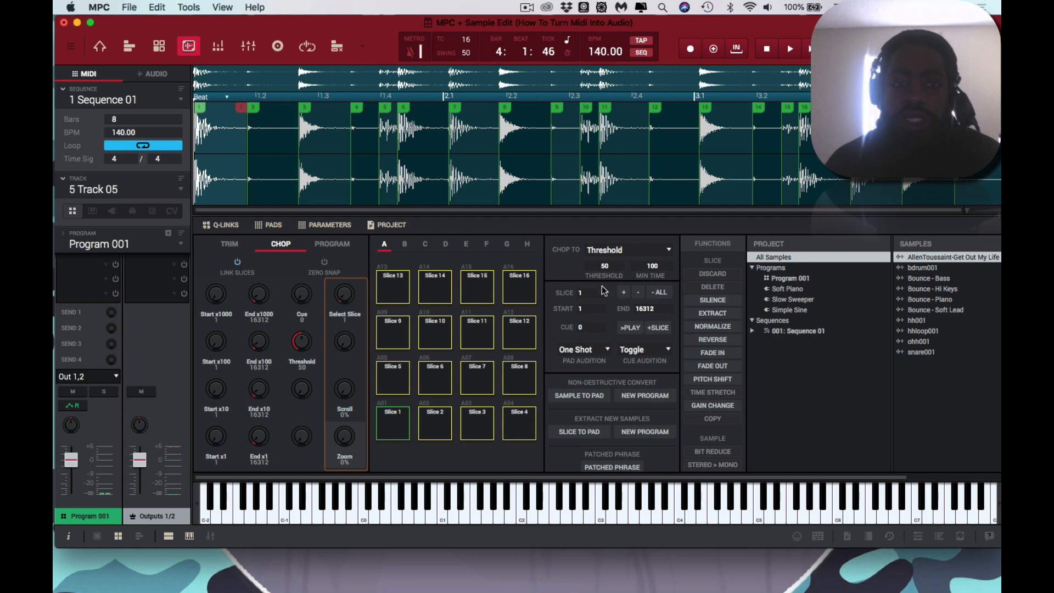
click(608, 467)
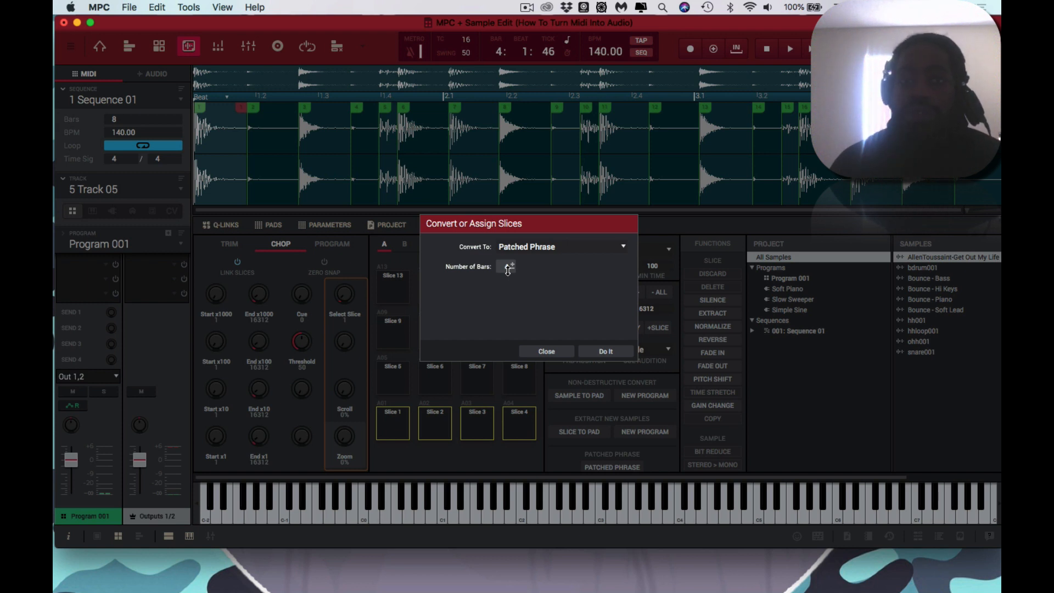
click(606, 351)
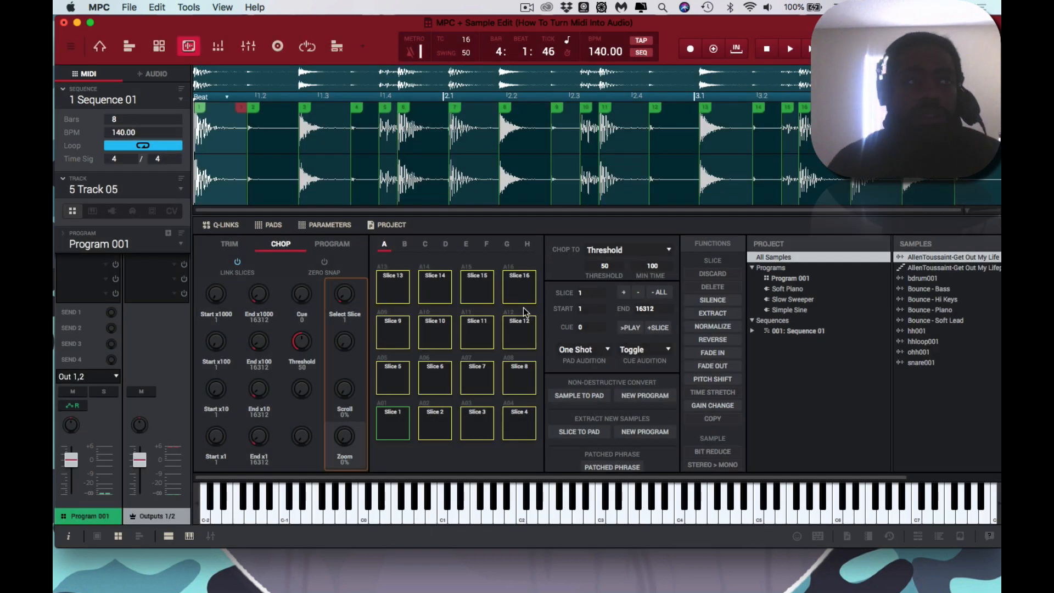
key(Escape)
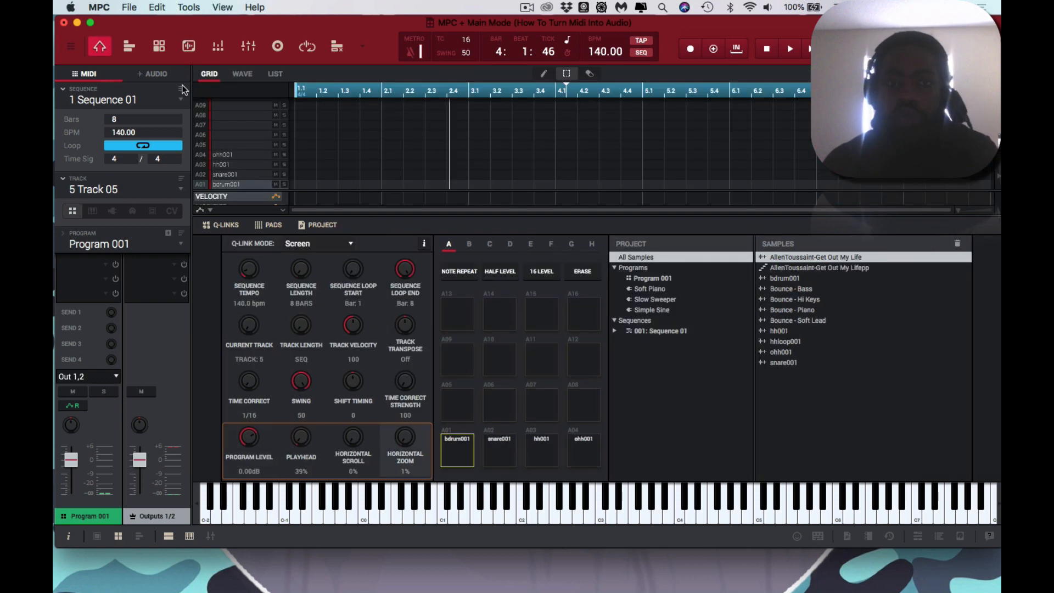
Create a new drum program on track 5 and assign the AllenToussaint-Get Out My Lifepp patched phrase to pad A01
click(169, 235)
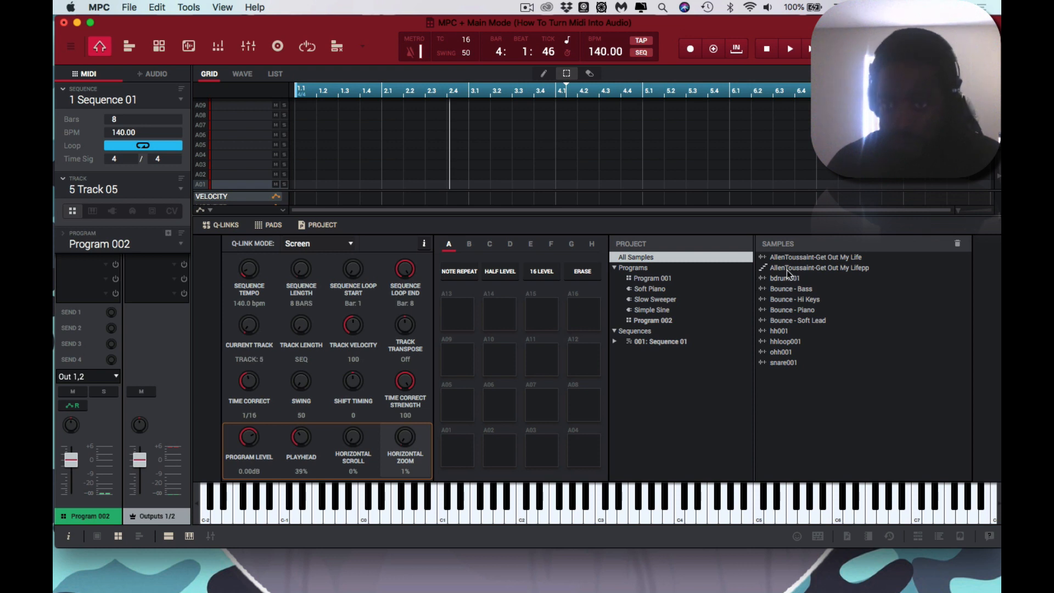
drag(784, 271, 460, 453)
click(460, 454)
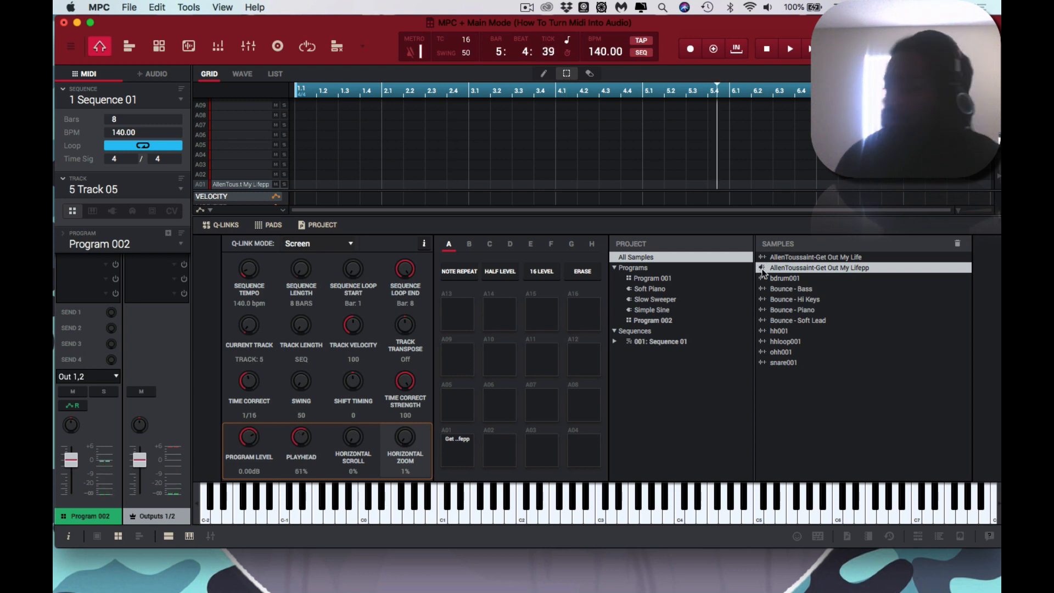
Record pad A01 hits at the start of bars 1 and 5 on track 5 and play the recording back
key(r)
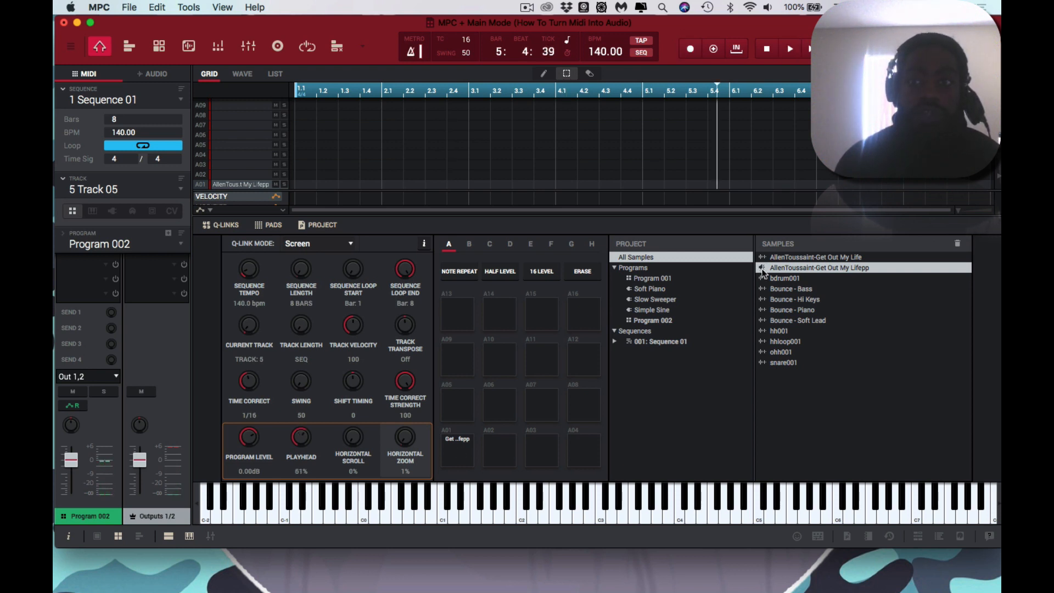
key(space)
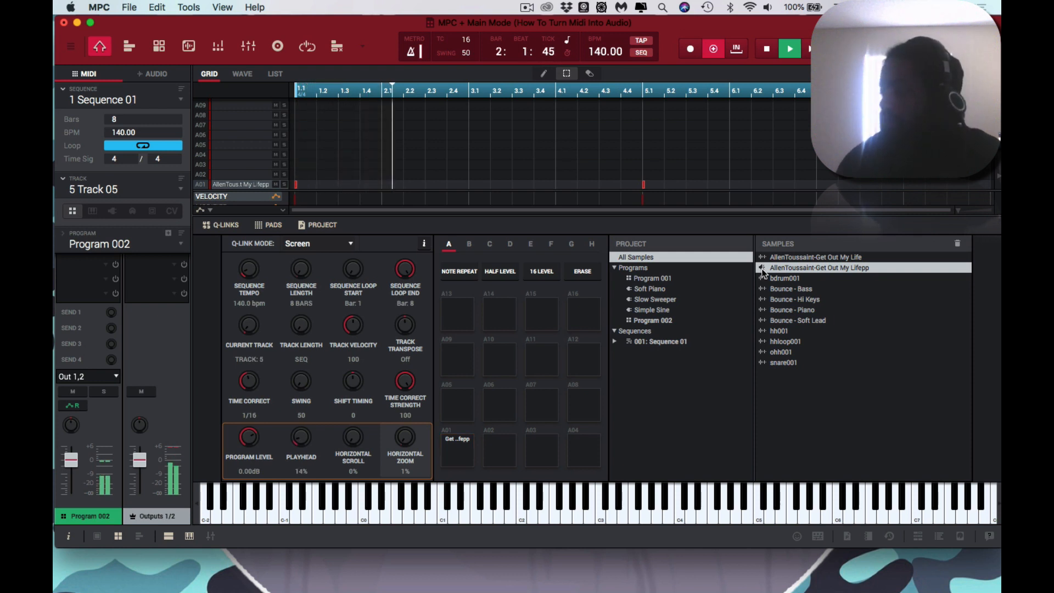
key(r)
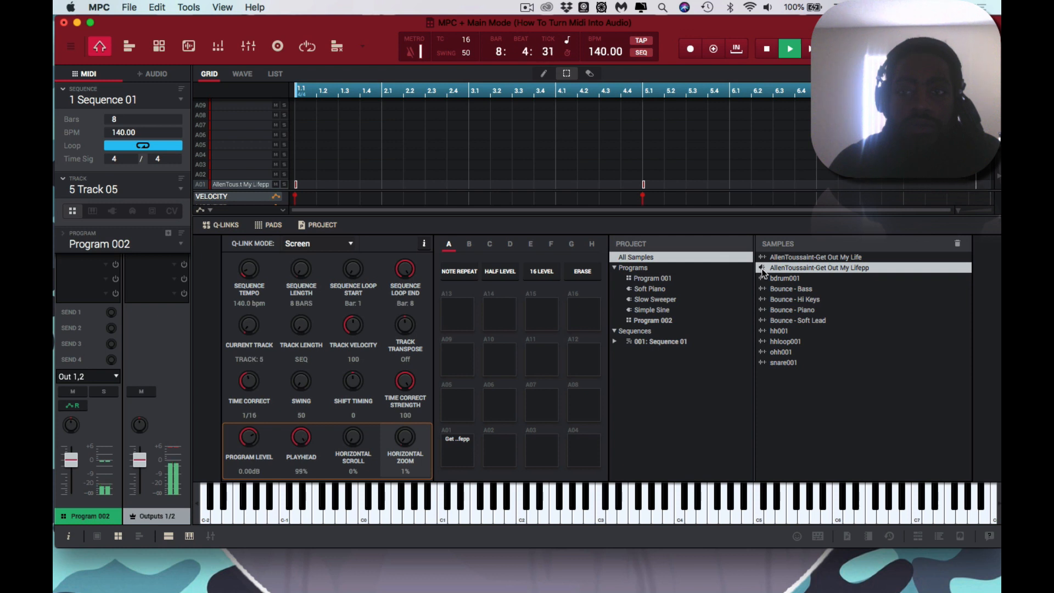
key(space)
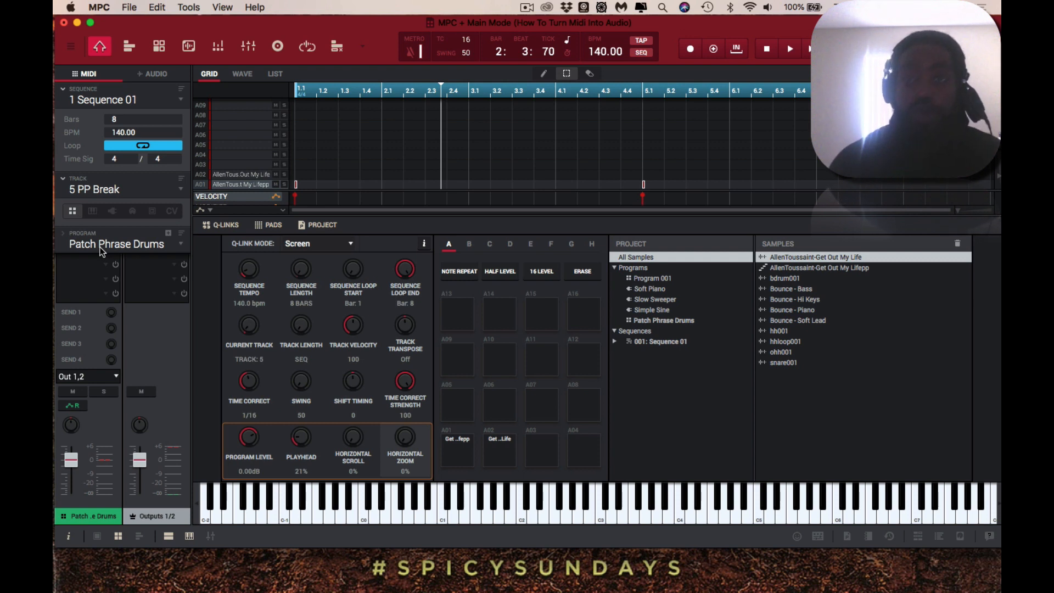
Rename MIDI track 6 Drums and stop playback
key(Down)
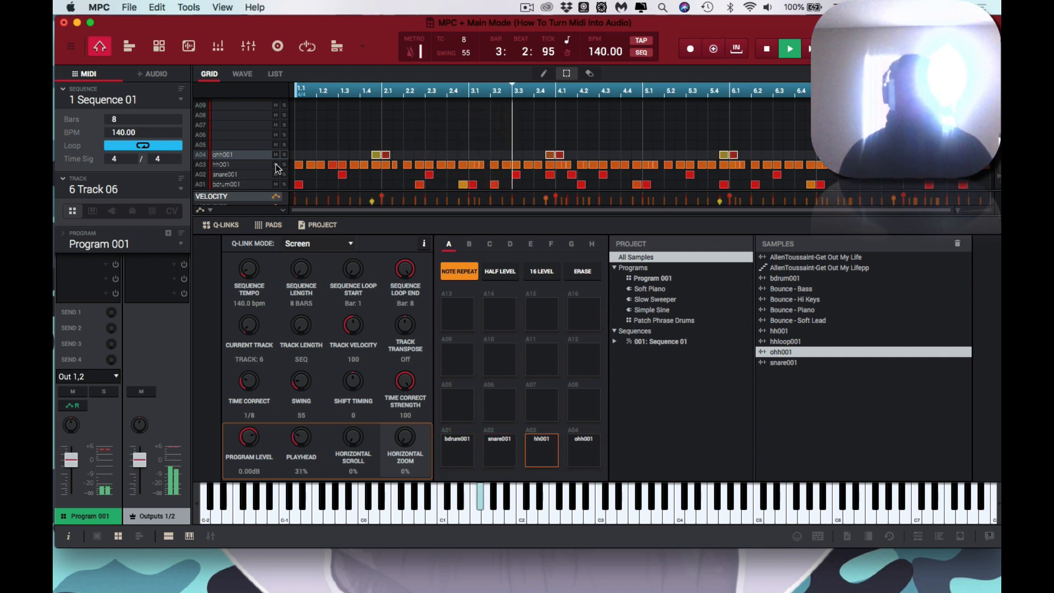
double_click(96, 189)
text(D)
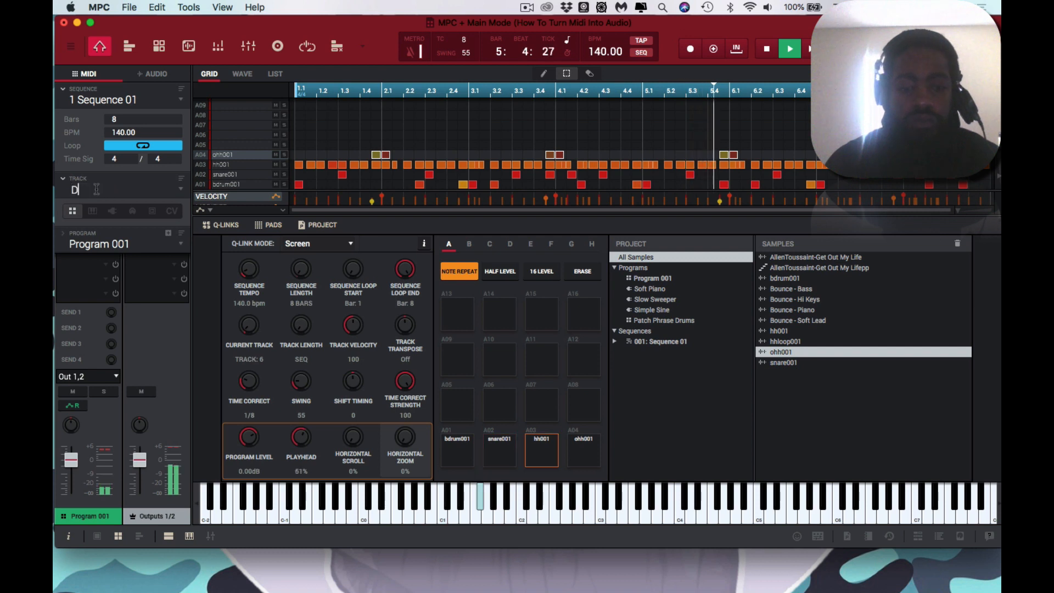
text(rums)
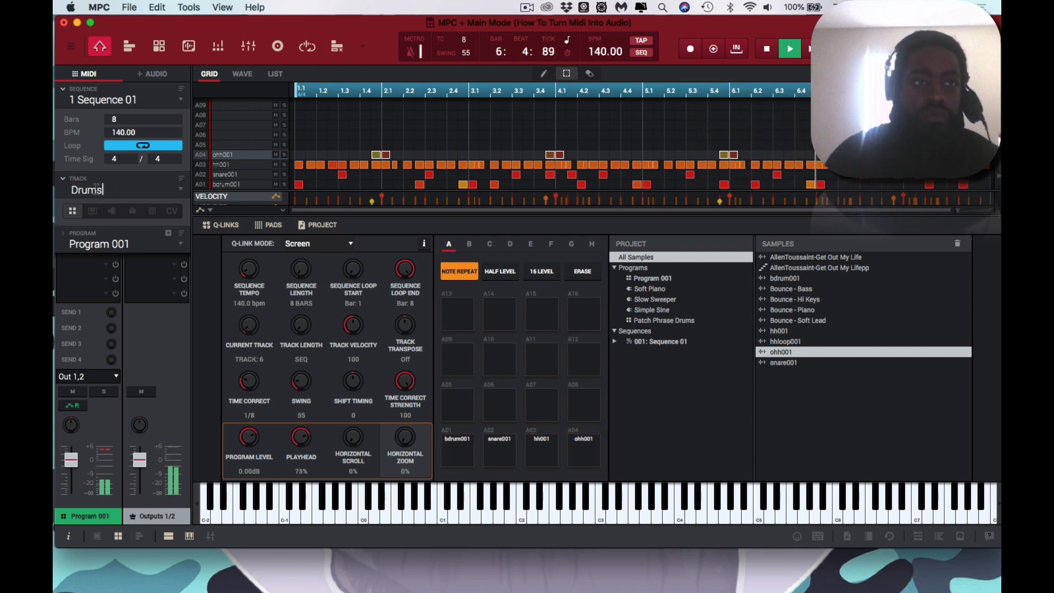
key(Return)
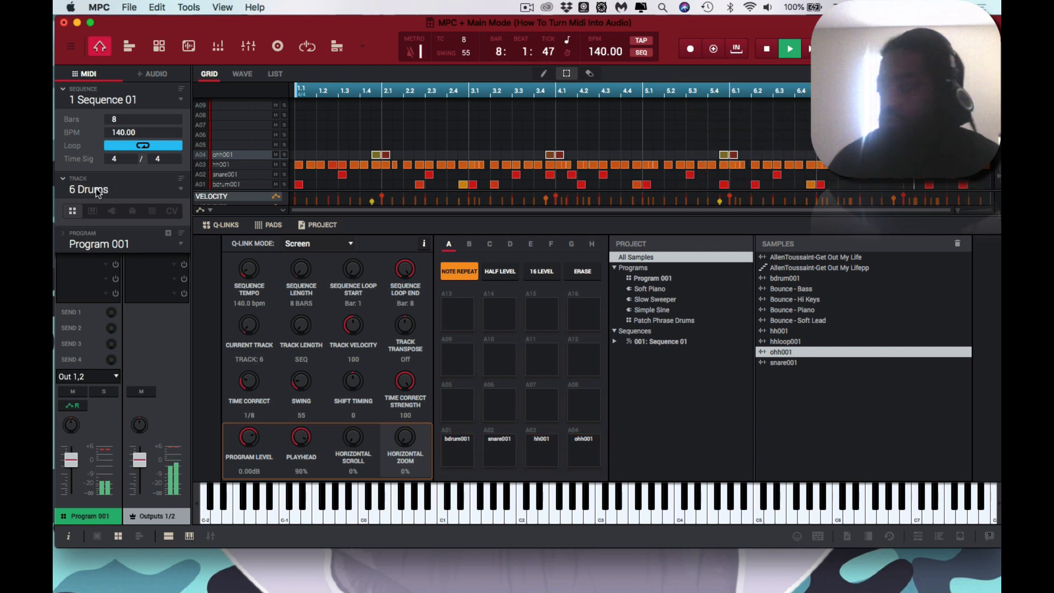
key(space)
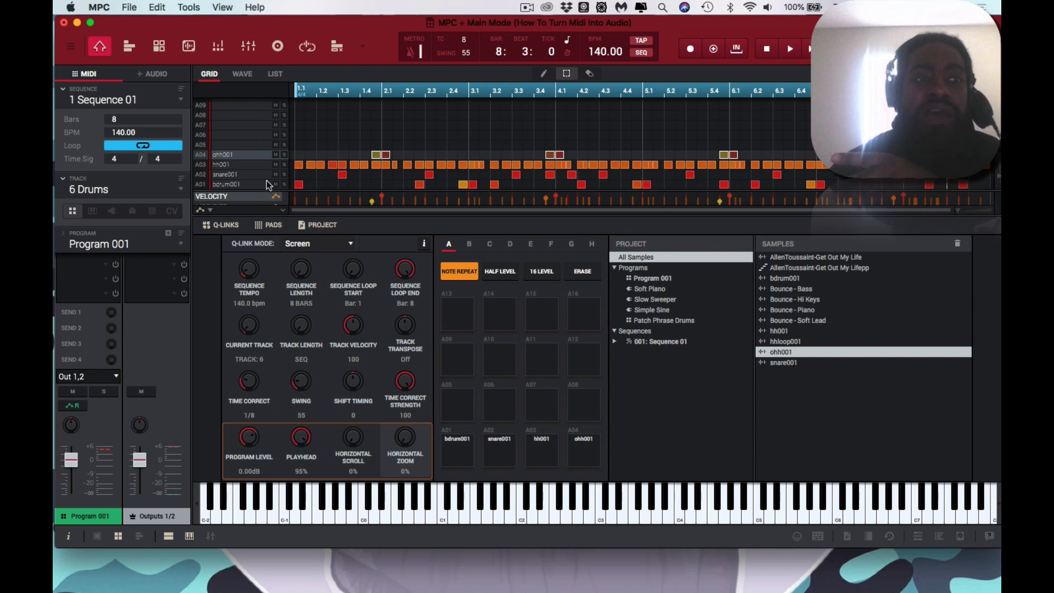
Check the bounce options for the Drums track and the sequence, and Explode the Drums track into separate tracks
right_click(101, 191)
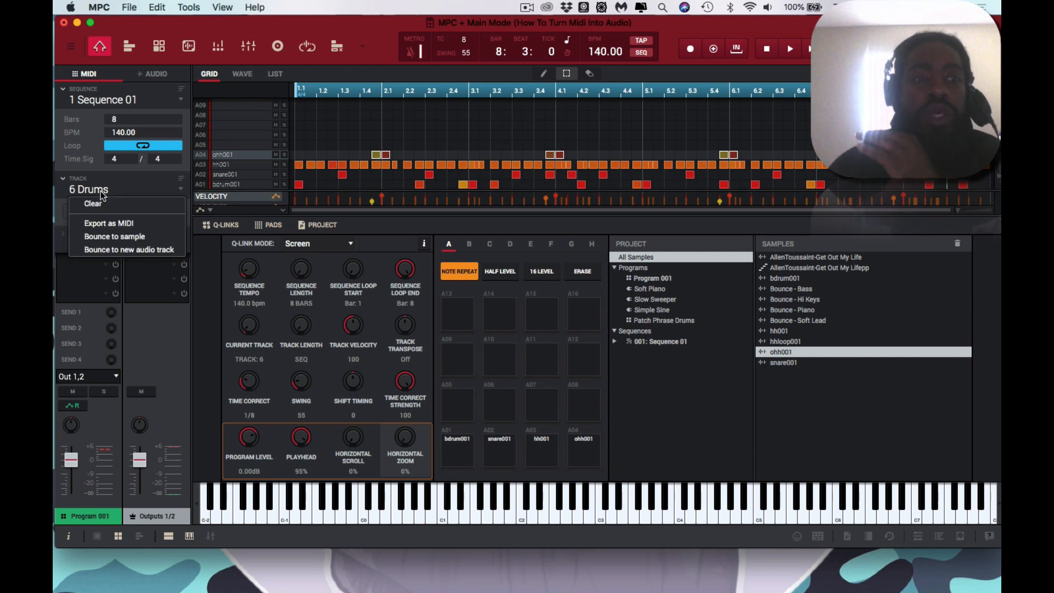
click(101, 191)
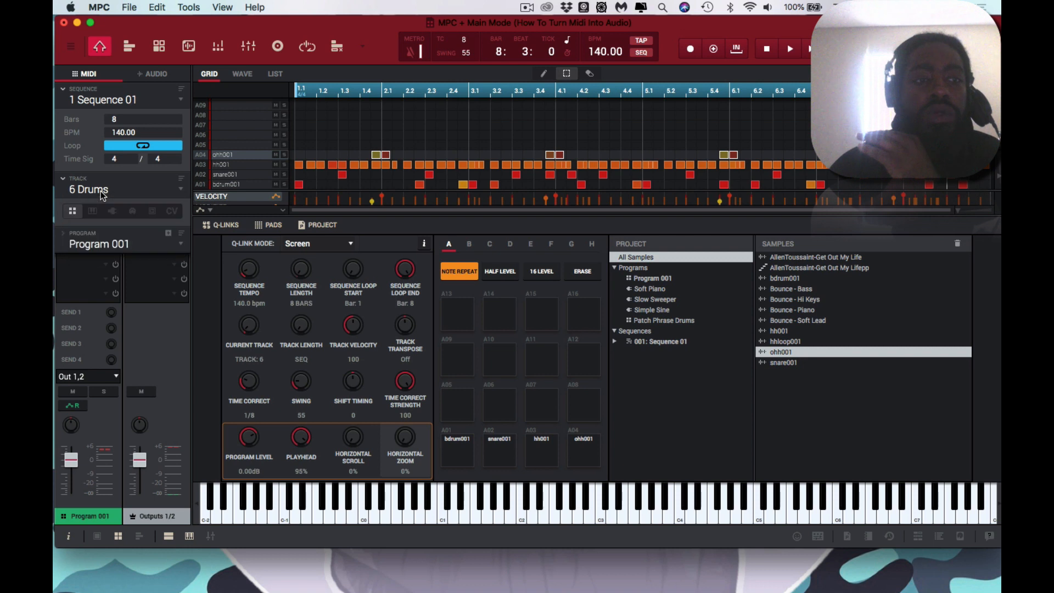
right_click(120, 102)
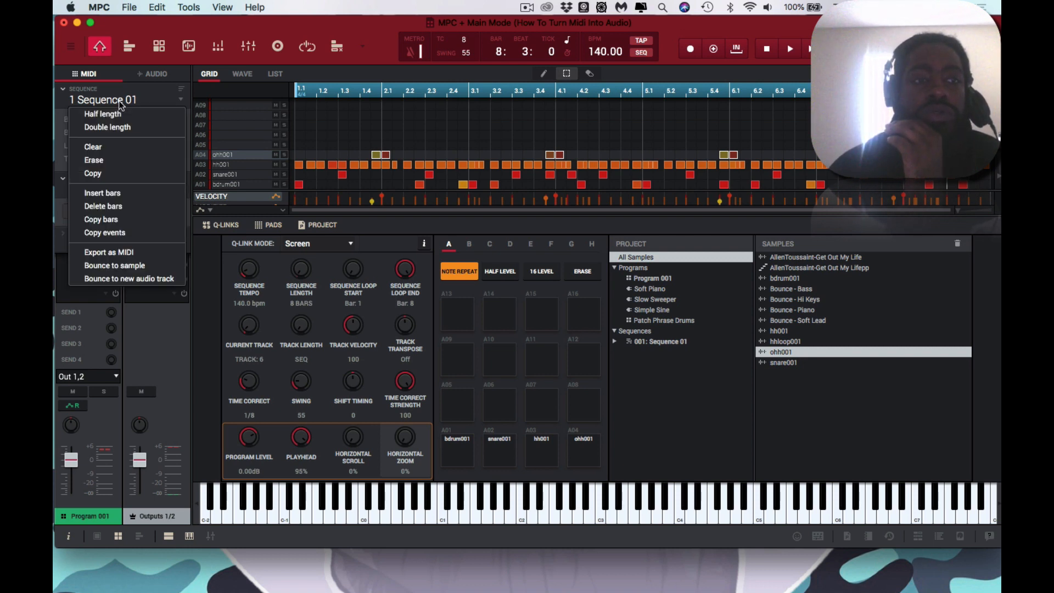
click(121, 104)
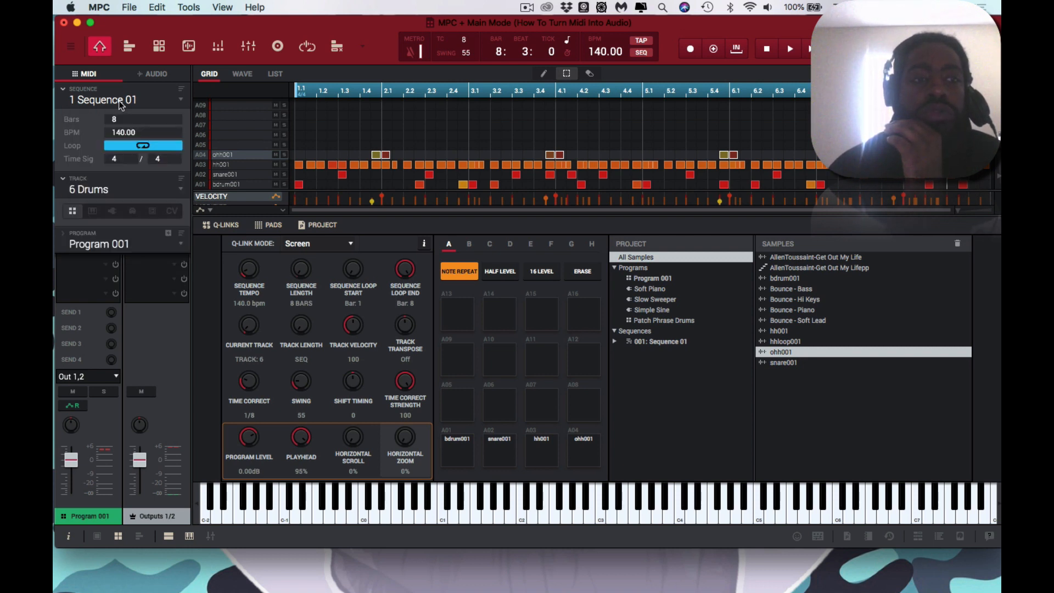
click(157, 8)
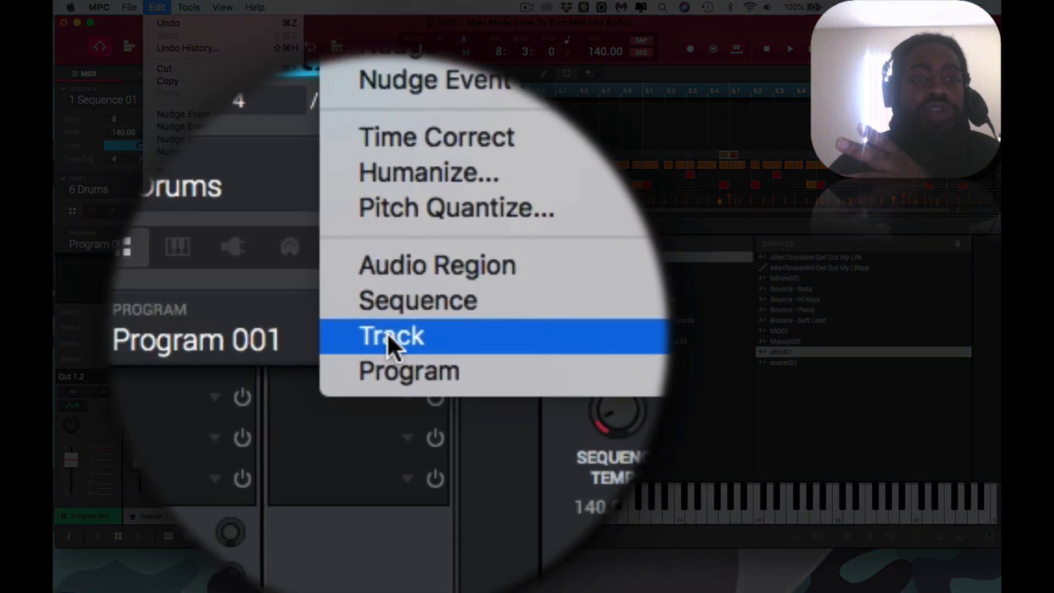
mouse_move(277, 241)
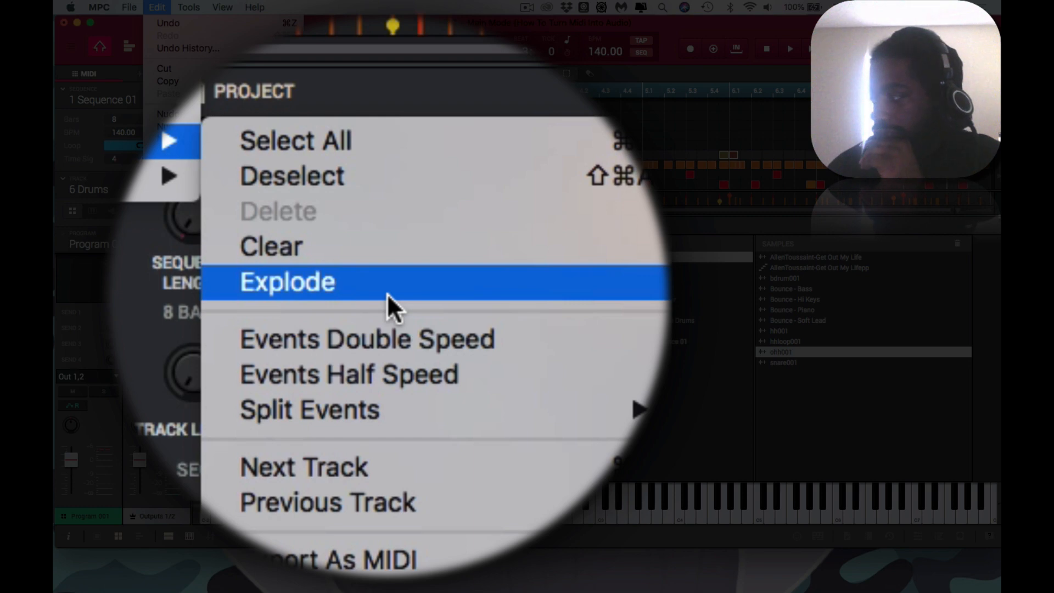
click(387, 293)
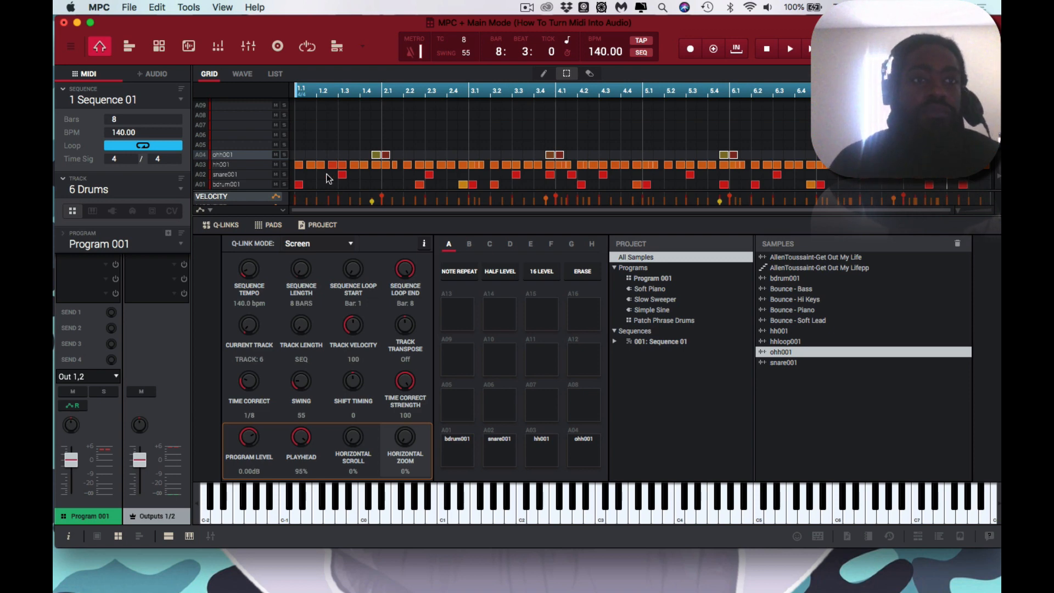
Examine the tracks split from Drums in Track View, return to Main Mode, and check the grid there
click(129, 47)
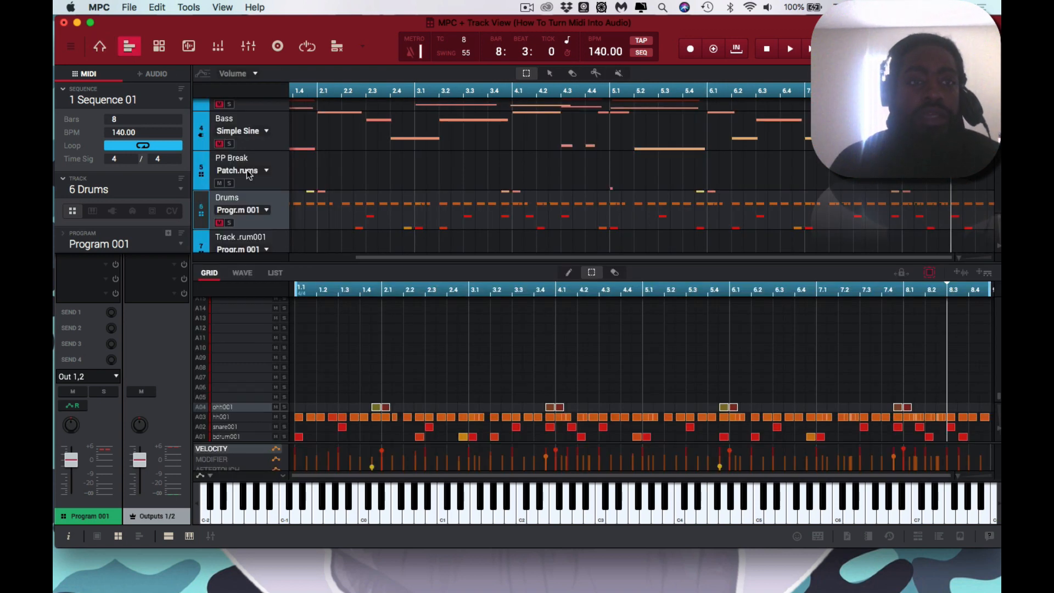
scroll(270, 198, down, 3)
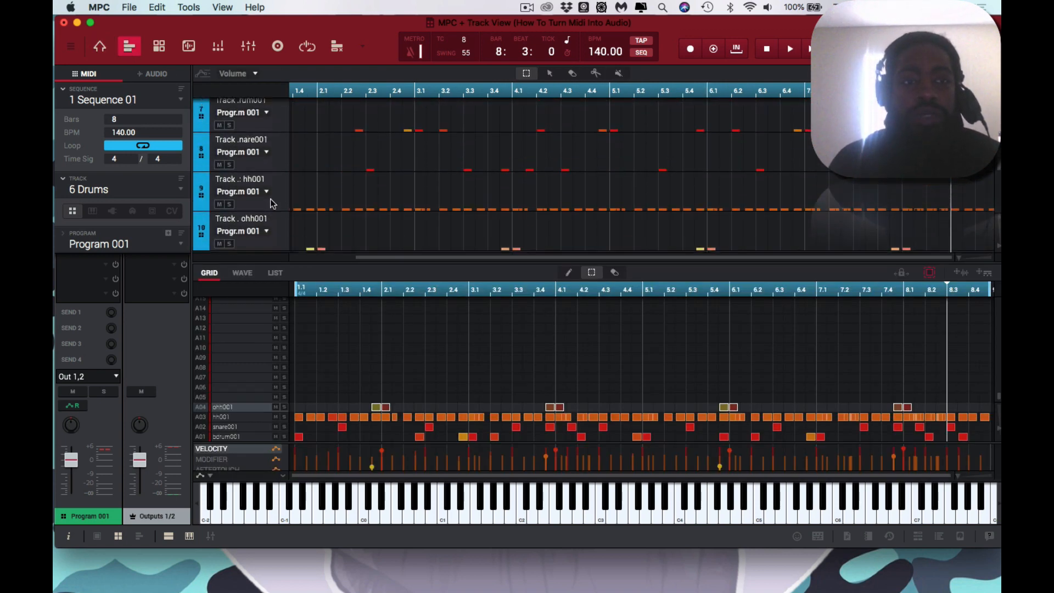
scroll(270, 200, up, 6)
scroll(270, 200, down, 5)
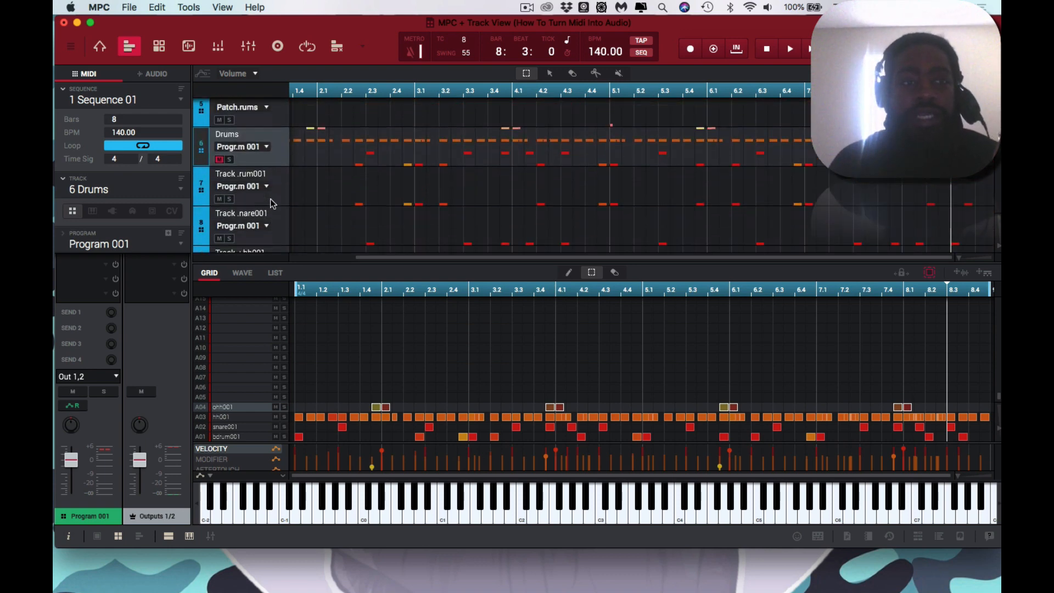
click(100, 47)
click(128, 48)
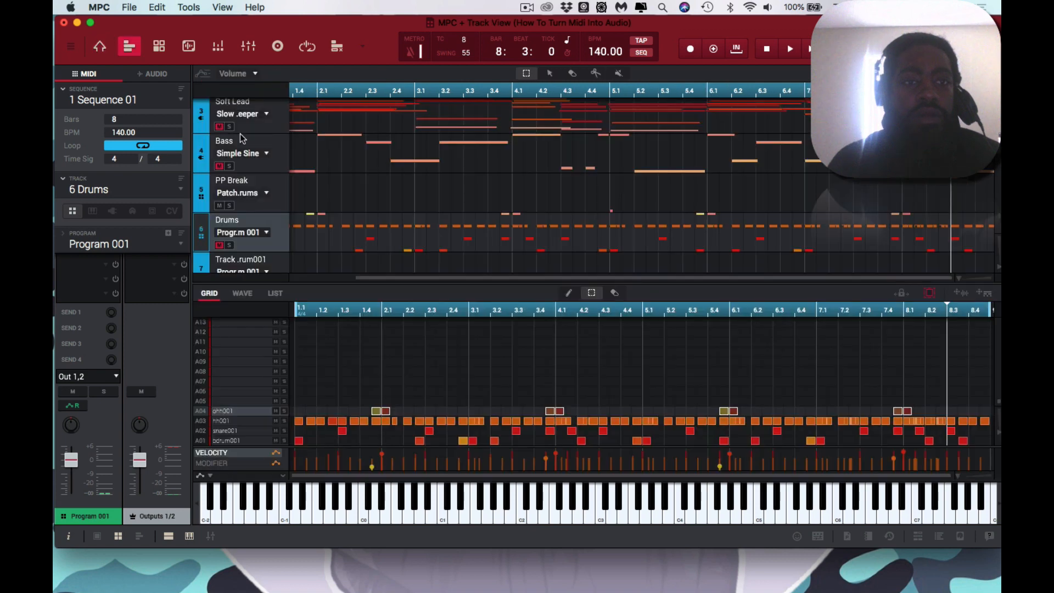
scroll(327, 204, down, 5)
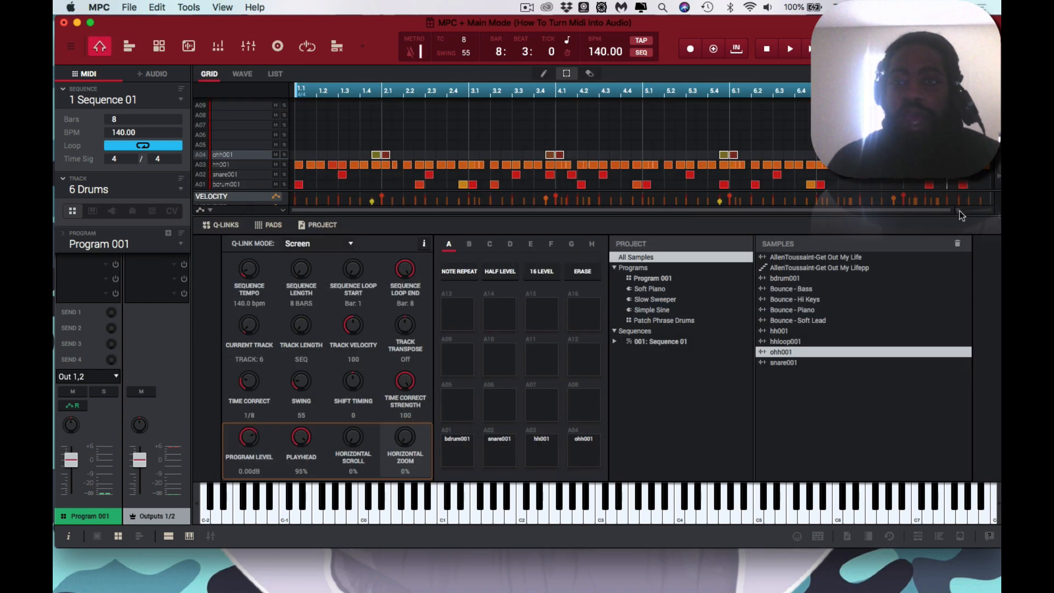
drag(959, 212, 853, 223)
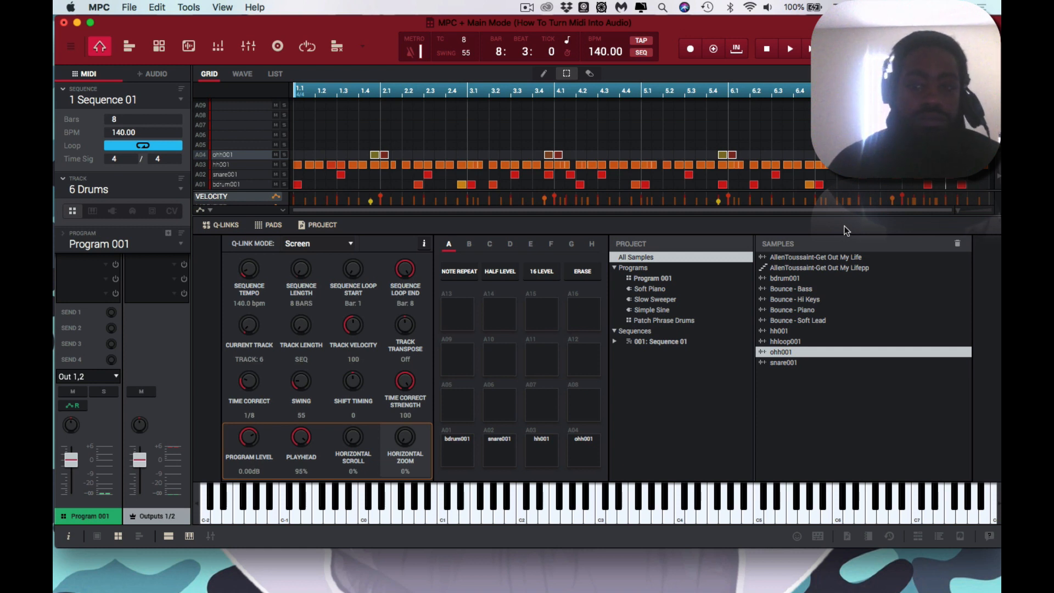
Examine the grid of each track split from Drums, ending on track 7 with the bass drum hits
key(super+Down)
key(super+Down)
key(super+Down)
key(super+Down)
key(super+Down)
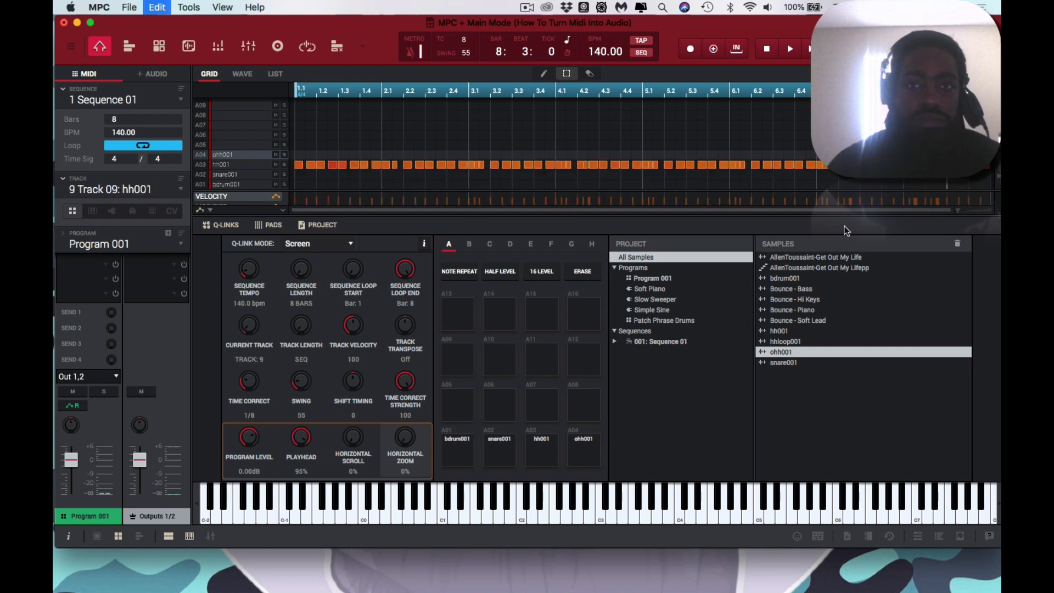
key(super+Up)
key(super+Up)
key(super+Up)
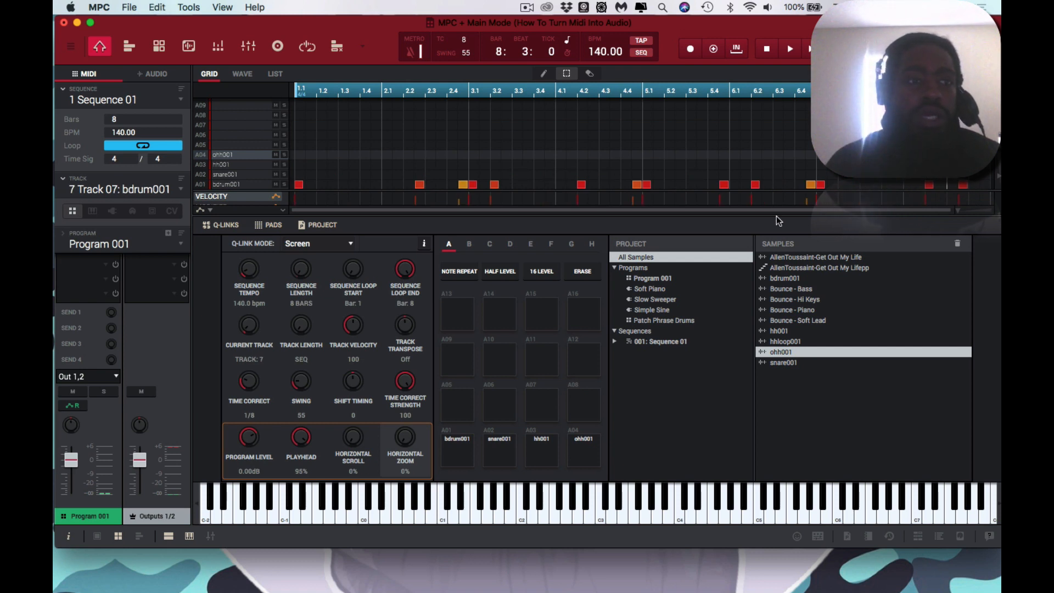
Check the bounce options for MIDI track 7 and rename the track bdrum001
right_click(121, 191)
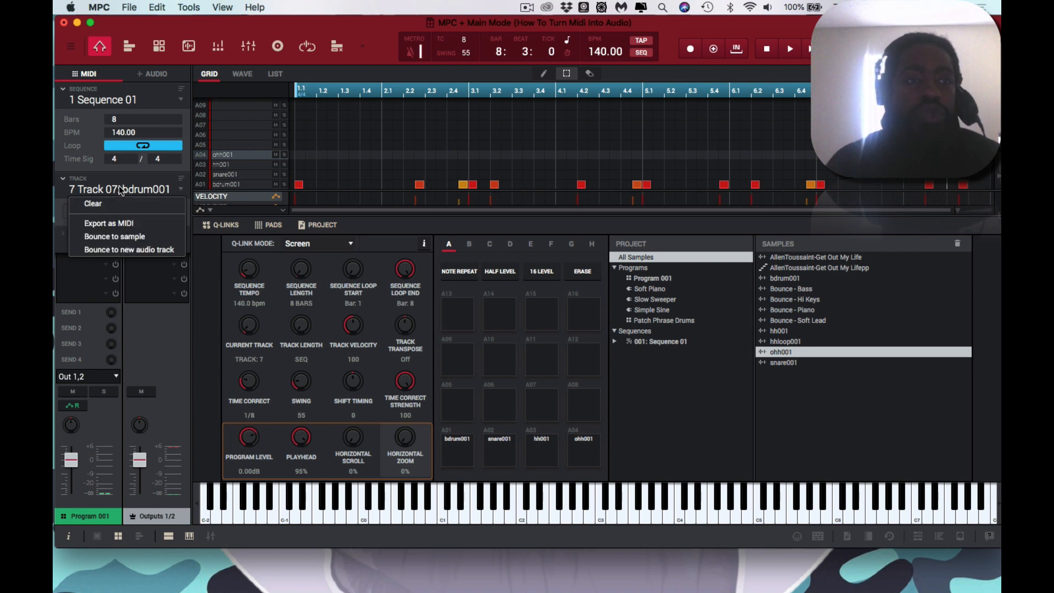
click(121, 191)
double_click(119, 191)
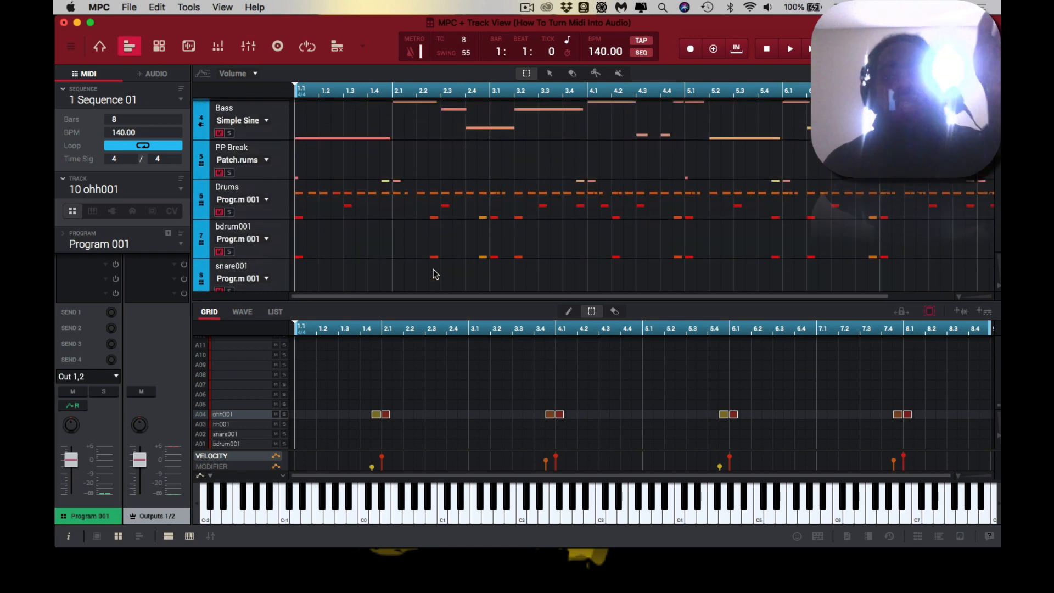
Examine the MIDI tracks and the bounced audio tracks in Track View, from Piano through OPH1
scroll(430, 273, up, 3)
scroll(431, 273, down, 5)
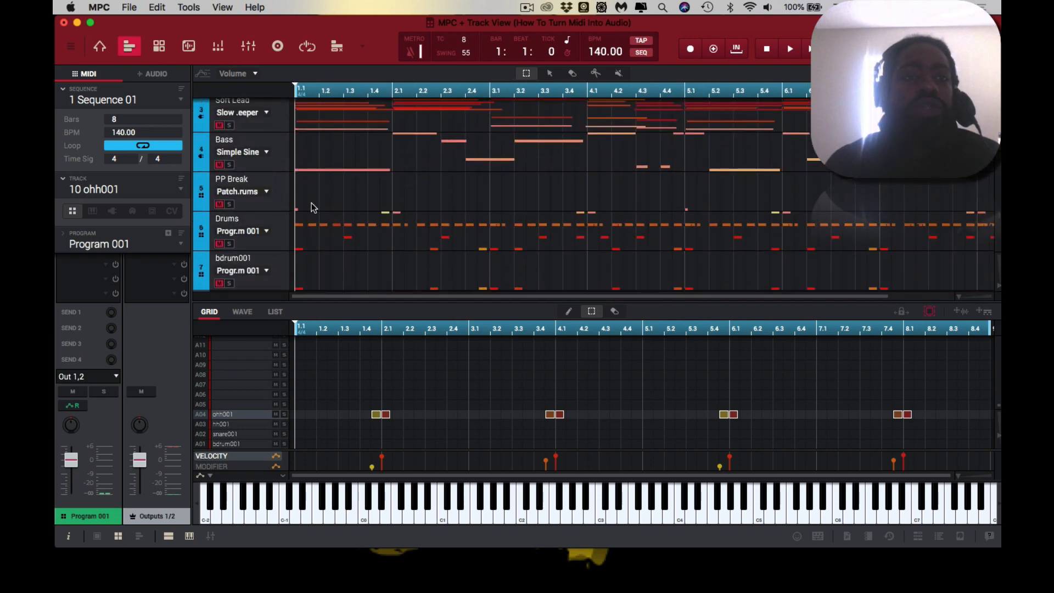
scroll(259, 139, up, 3)
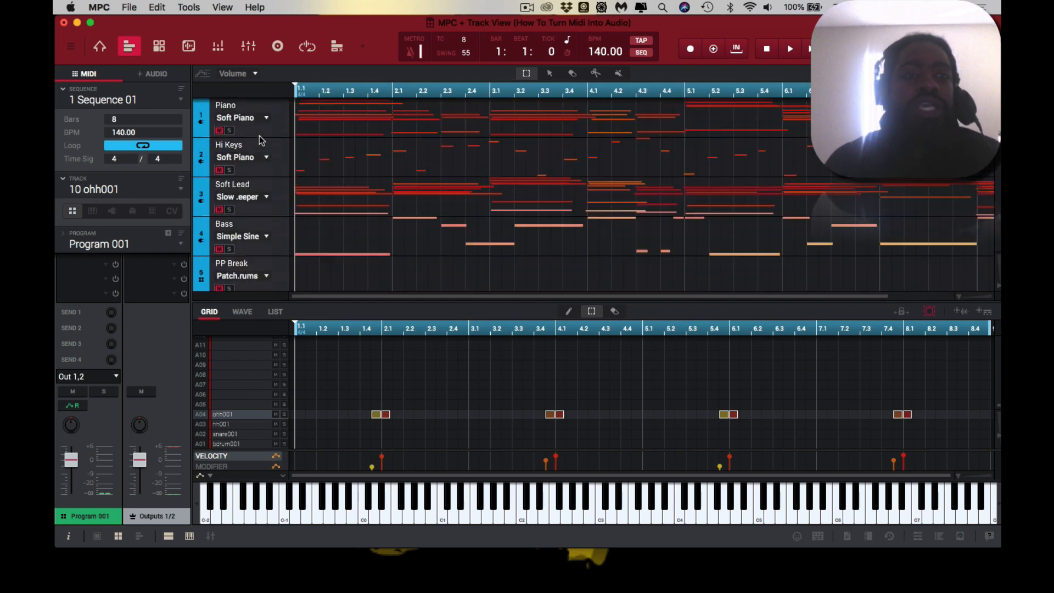
scroll(259, 140, down, 10)
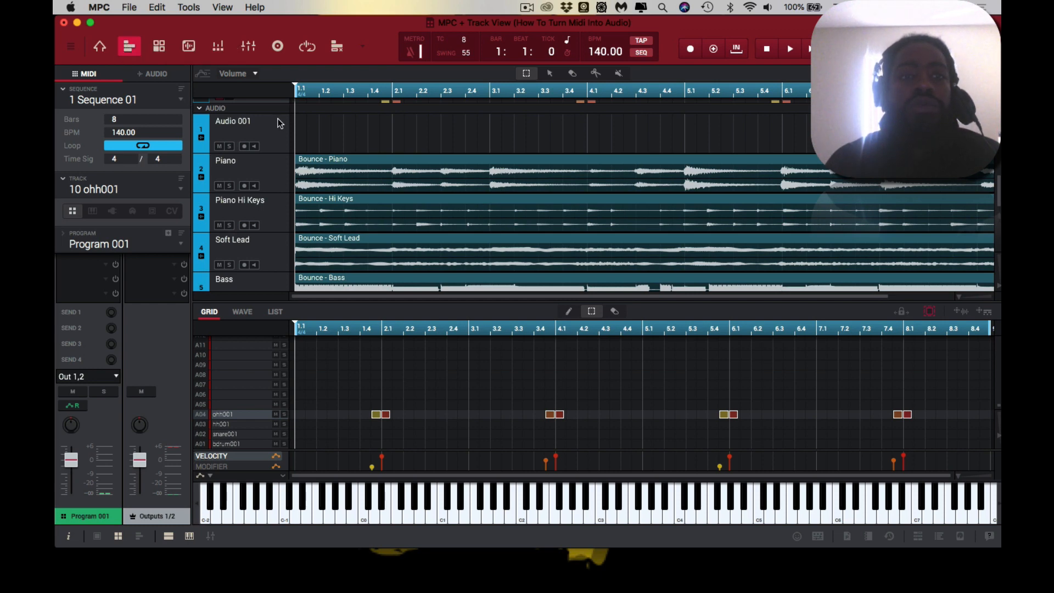
scroll(374, 206, up, 3)
scroll(374, 207, down, 8)
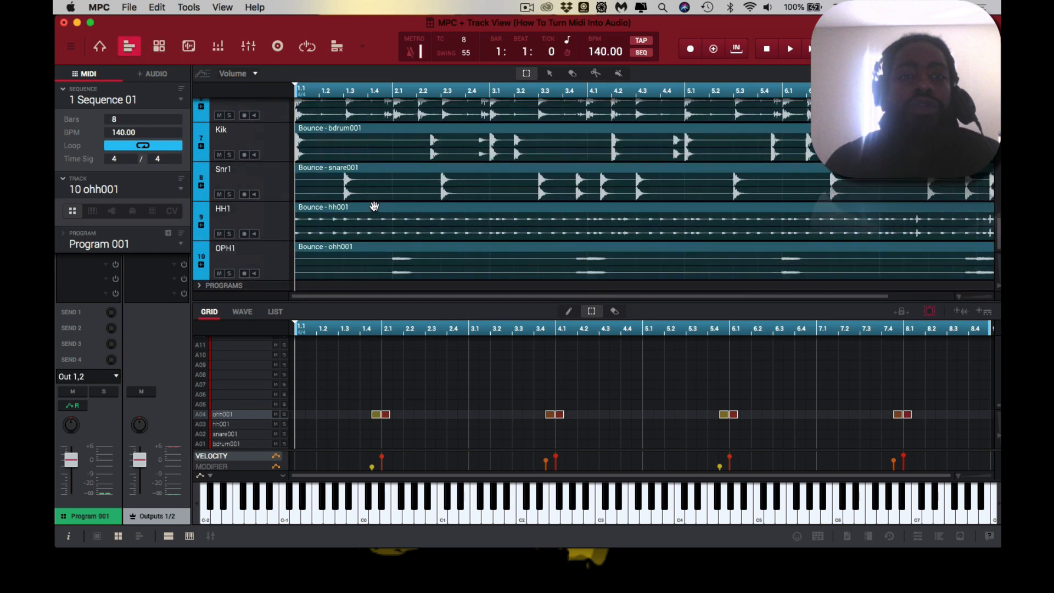
scroll(374, 207, up, 5)
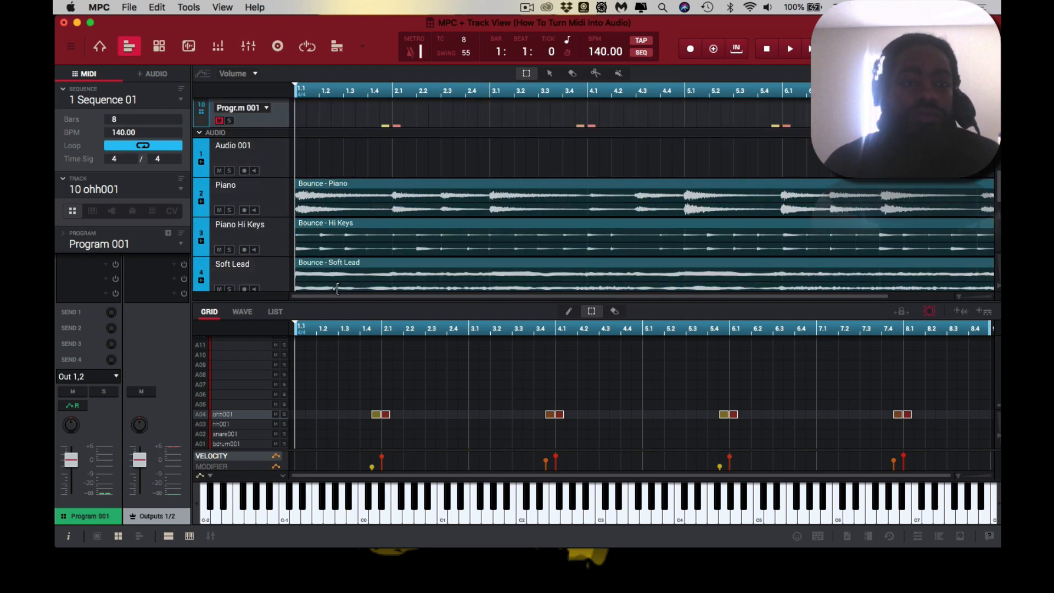
Return to Main Mode and check the options for the Bounce - Bass sample in the project's sample list
click(99, 48)
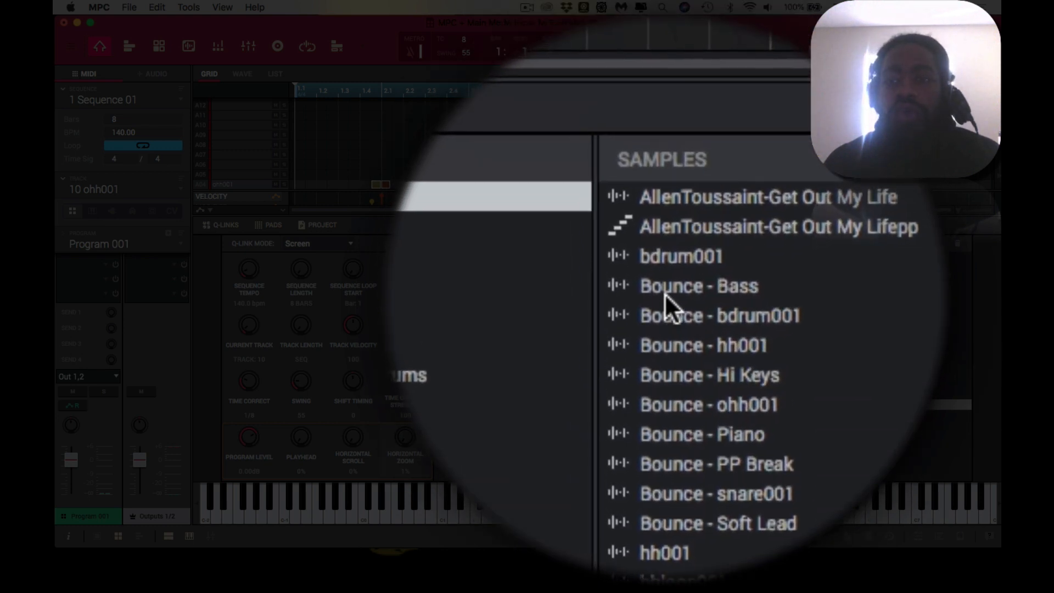
right_click(664, 293)
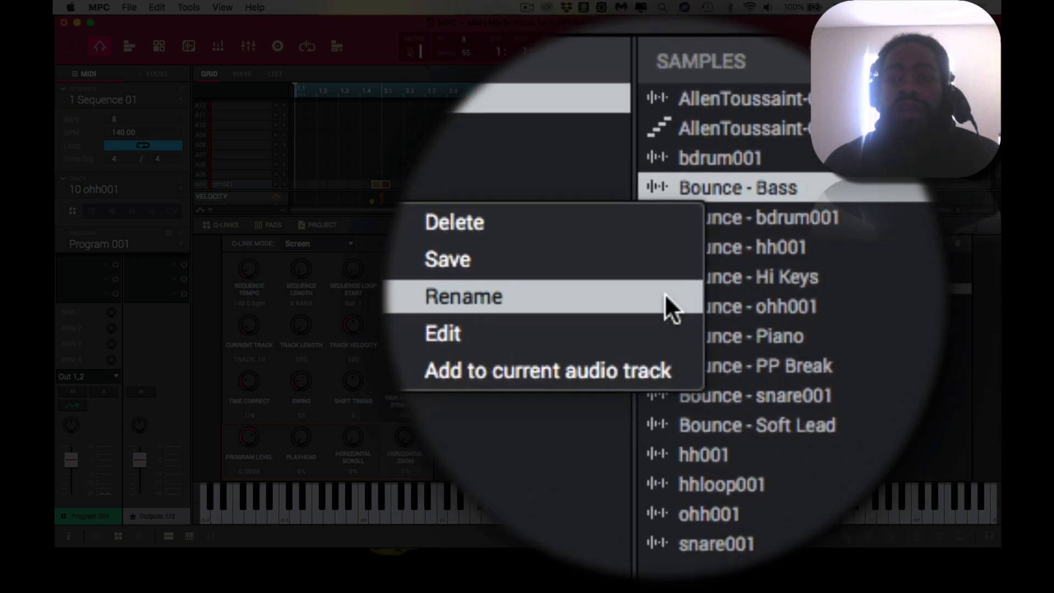
click(681, 273)
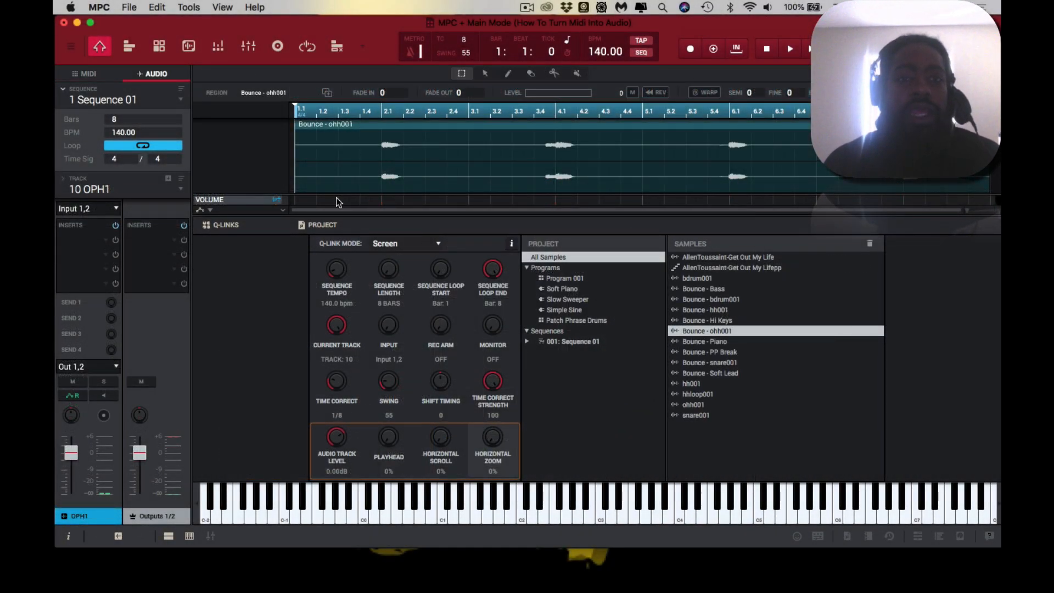
Play the sequence while stepping through the bounced audio tracks to examine their waveforms, and stop on Patc Drums
key(space)
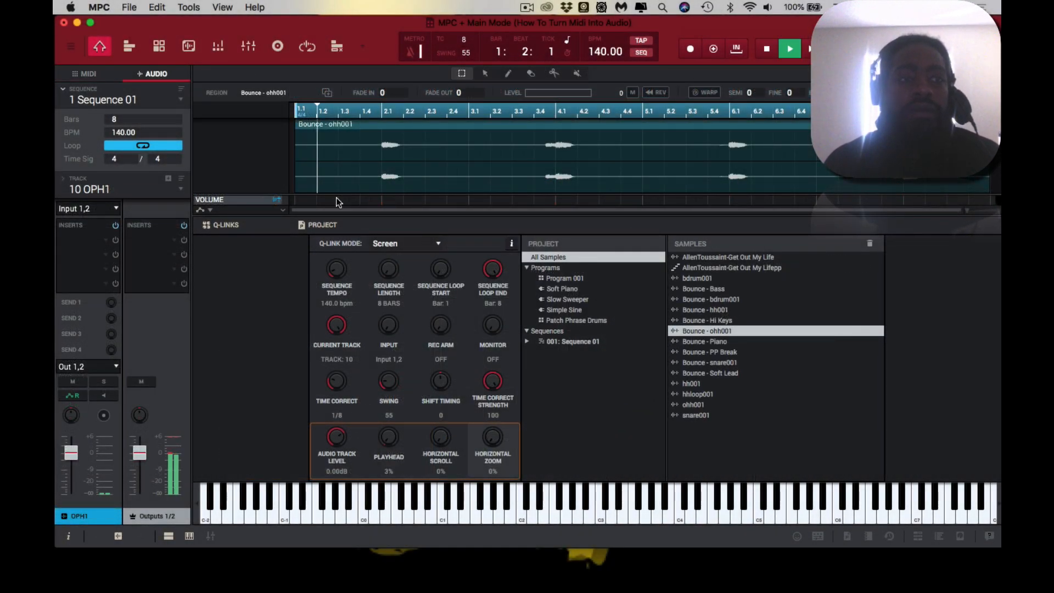
key(super+Up)
key(super+Up)
key(super+Up)
key(super+Up)
key(super+Up)
key(super+Up)
key(super+Up)
key(super+Up)
key(super+Up)
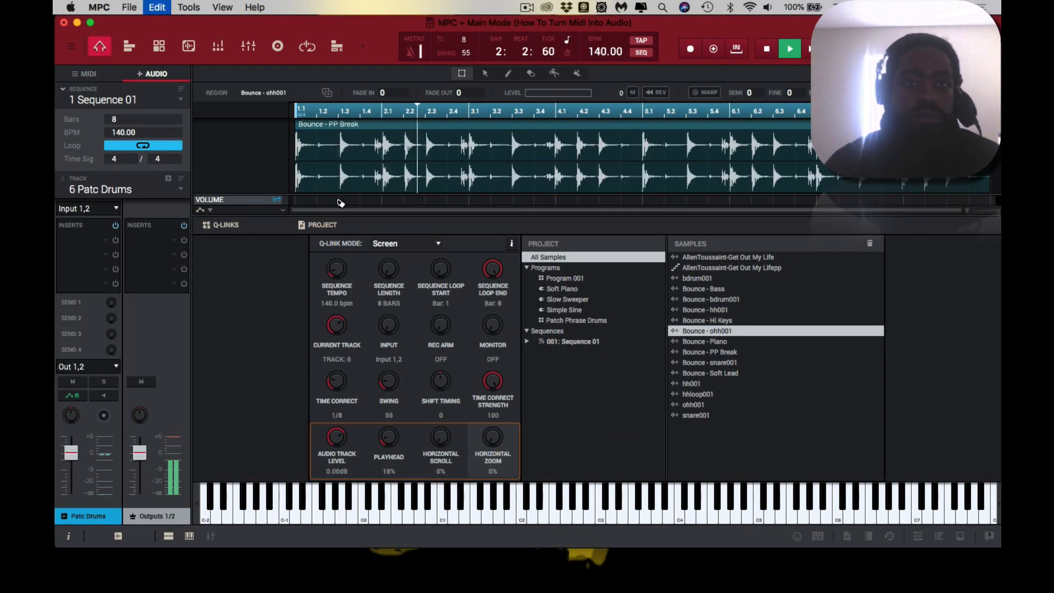
key(super+Down)
key(super+Down)
key(super+Down)
key(super+Down)
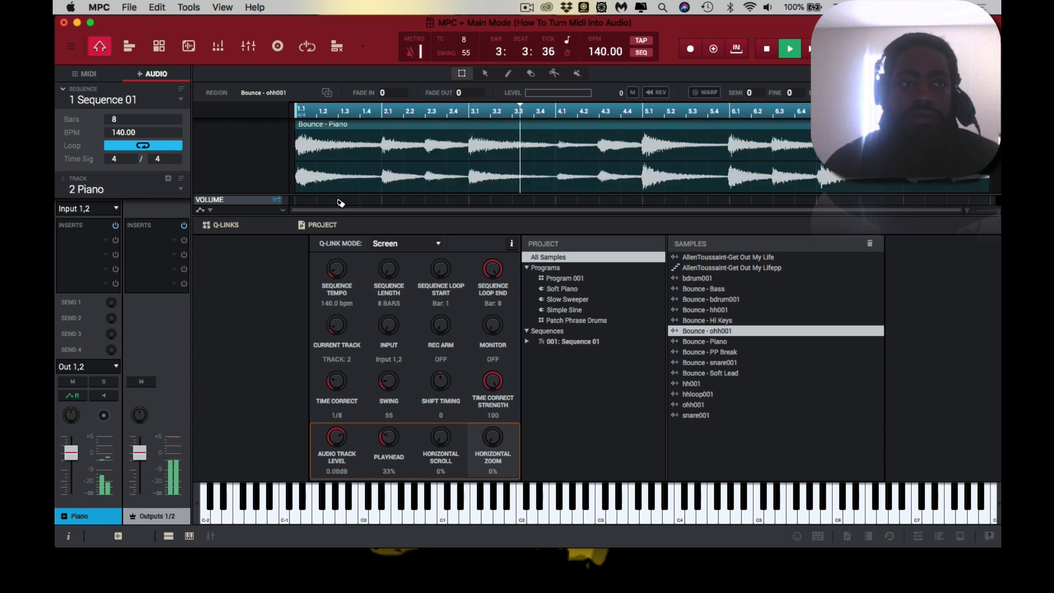
key(super+Down)
key(super+Down)
key(super+Down)
key(super+Down)
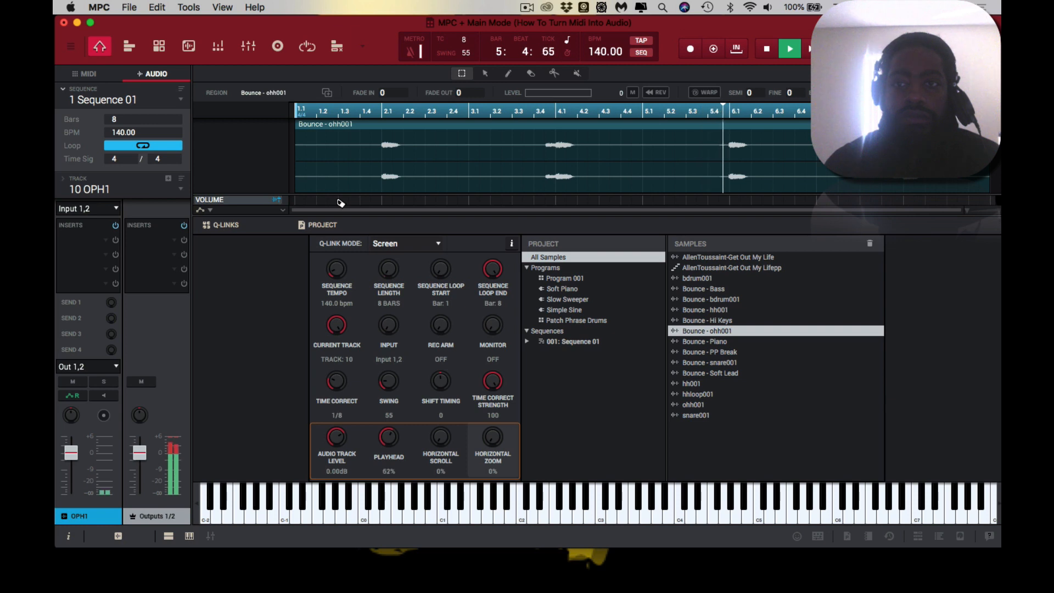
key(Up)
key(Up)
key(Up)
key(Up)
key(Up)
key(Up)
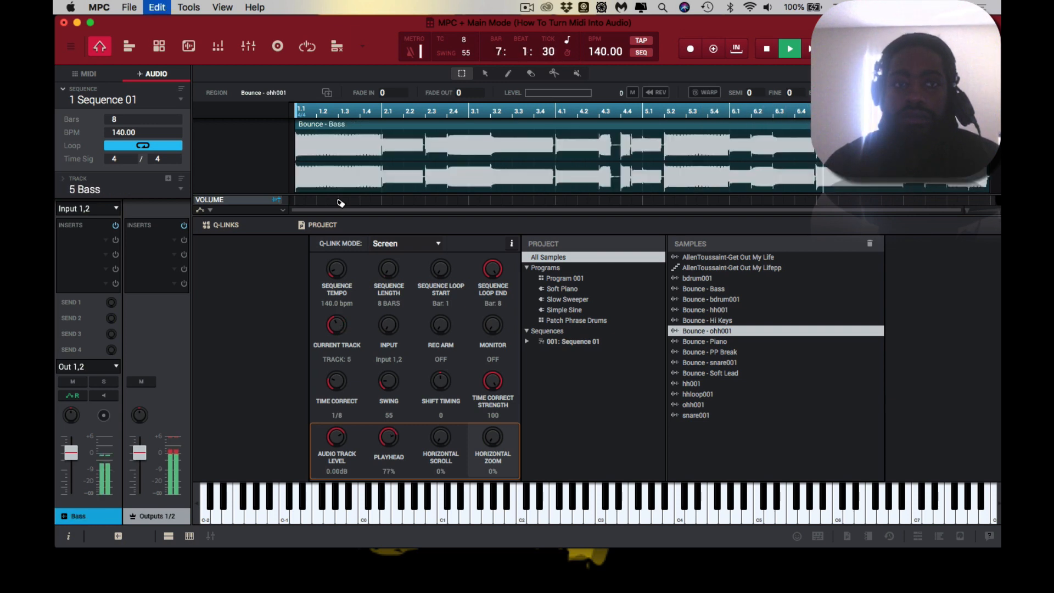
key(Down)
key(Down)
key(space)
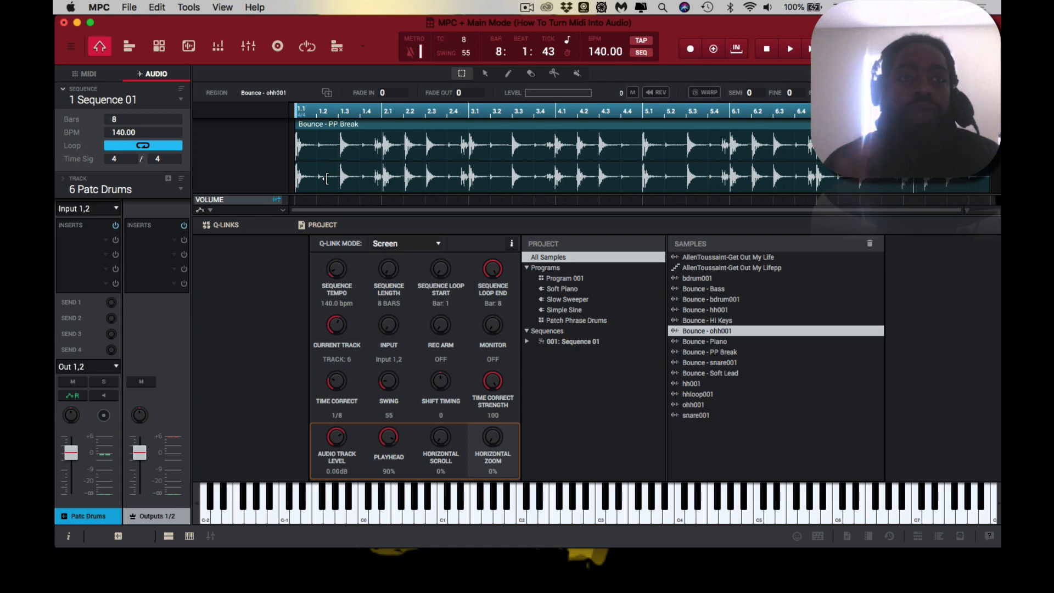
Restart playback from the beginning, show the Channel Mixer with an enlarged mixer area, and select the Audio 001 track
key(space)
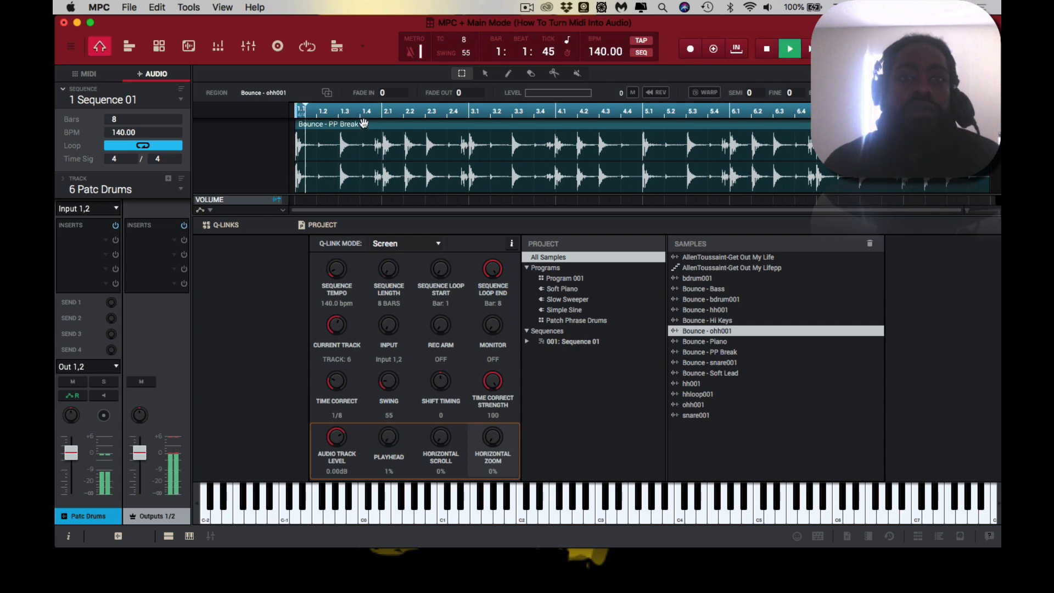
click(248, 48)
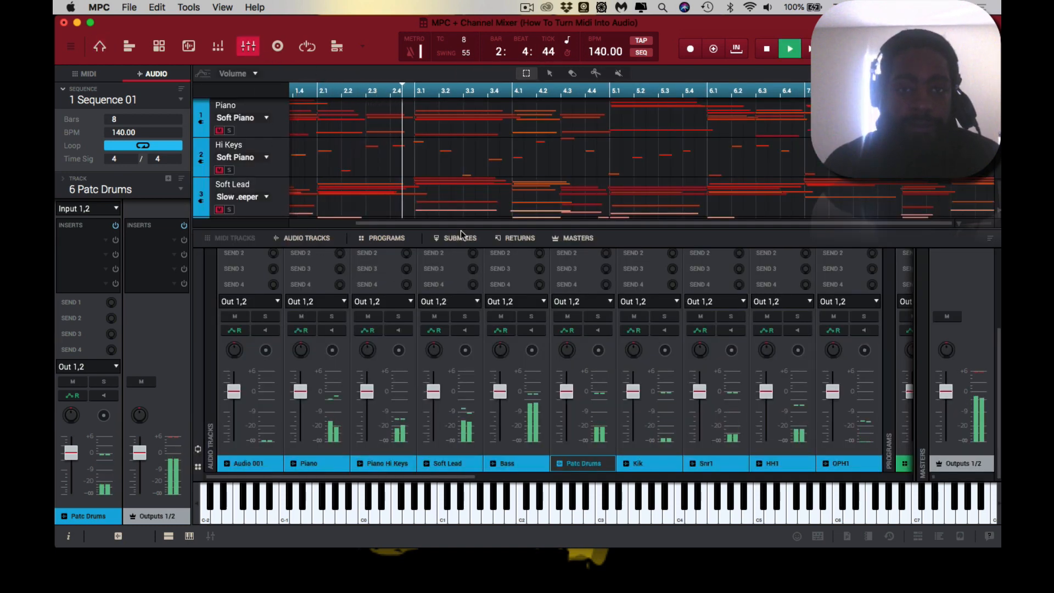
drag(466, 226, 467, 163)
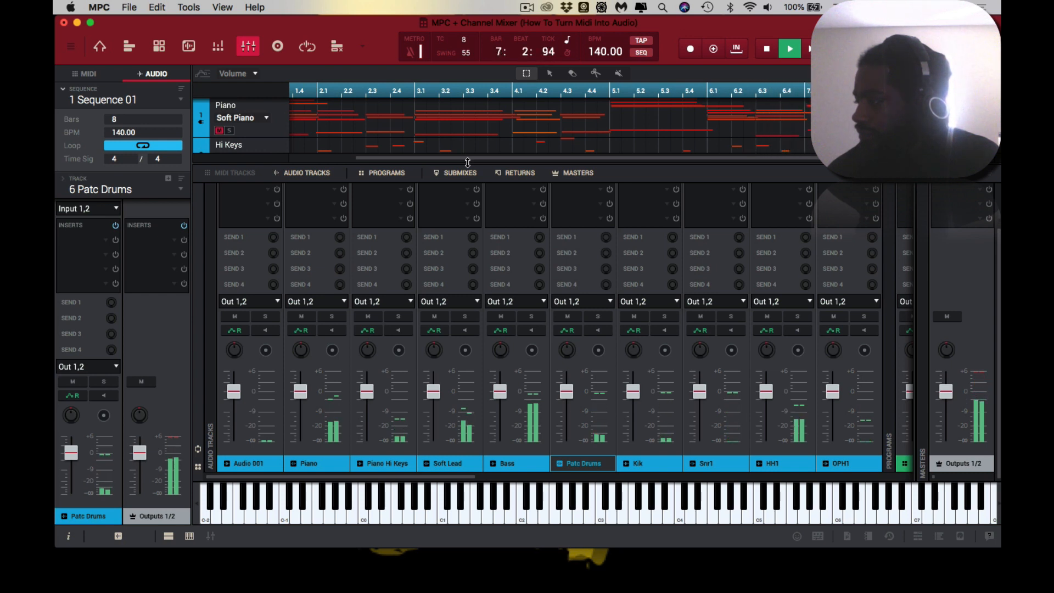
key(Home)
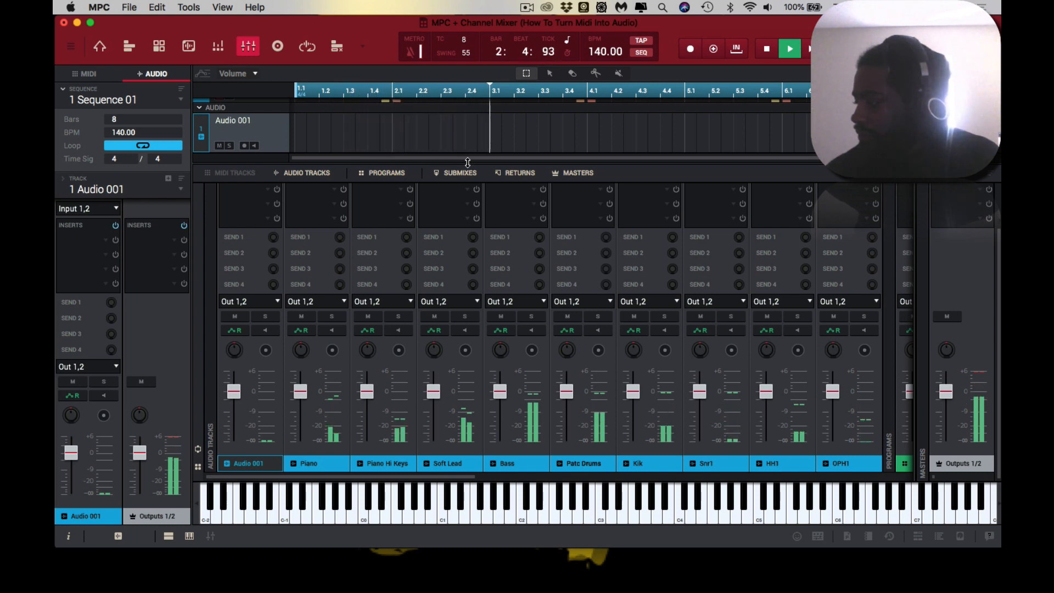
Lower the HH1 audio track's level to about -12 dB in the mixer
key(q)
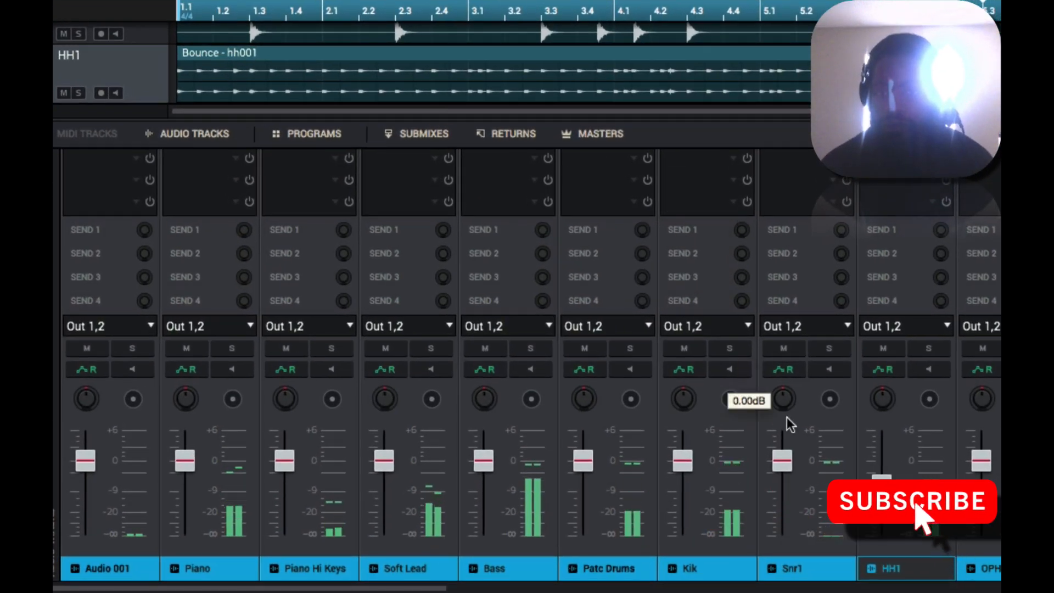
scroll(881, 495, down, 3)
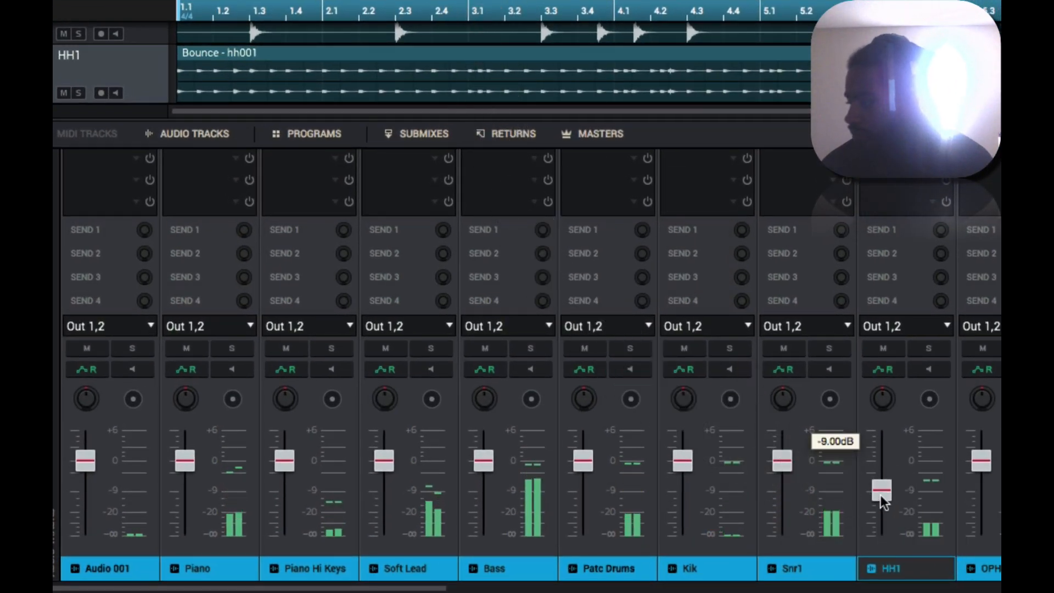
scroll(880, 495, down, 1)
scroll(880, 496, down, 1)
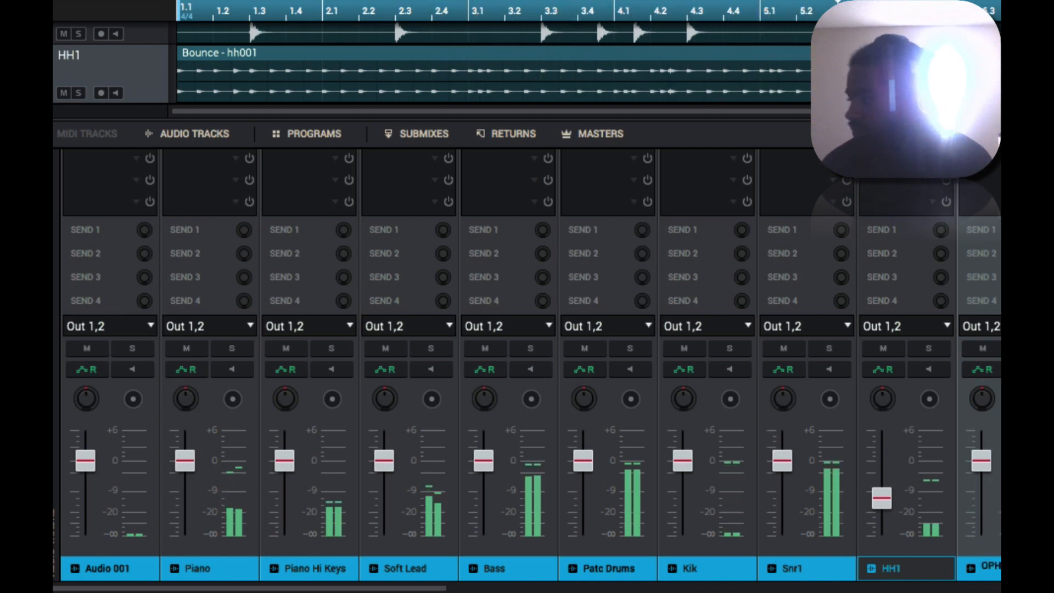
Lower the OPH1 audio track's level to -12.0 dB
click(995, 568)
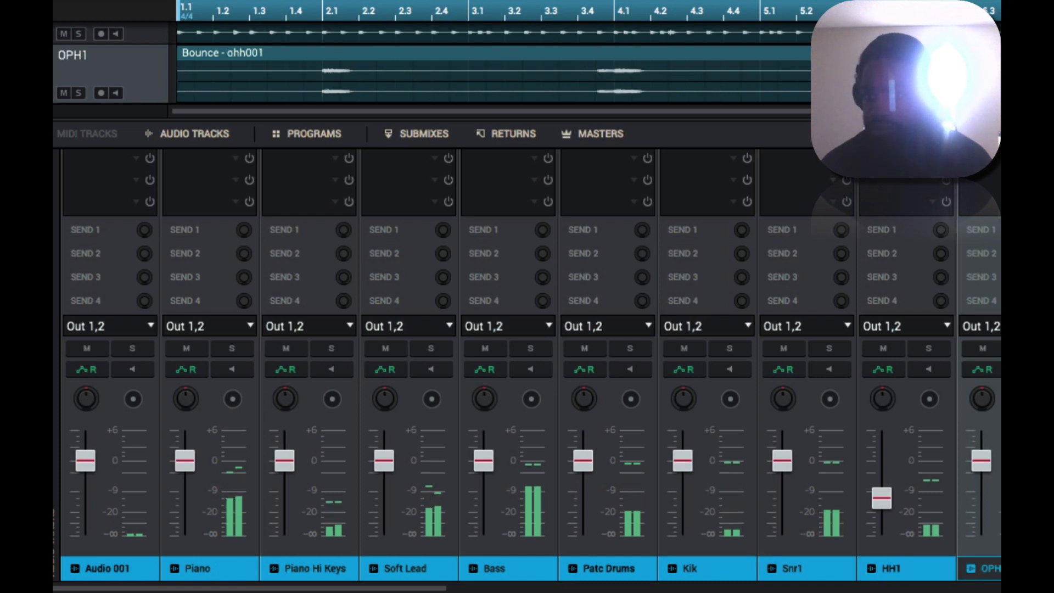
scroll(987, 487, down, 10)
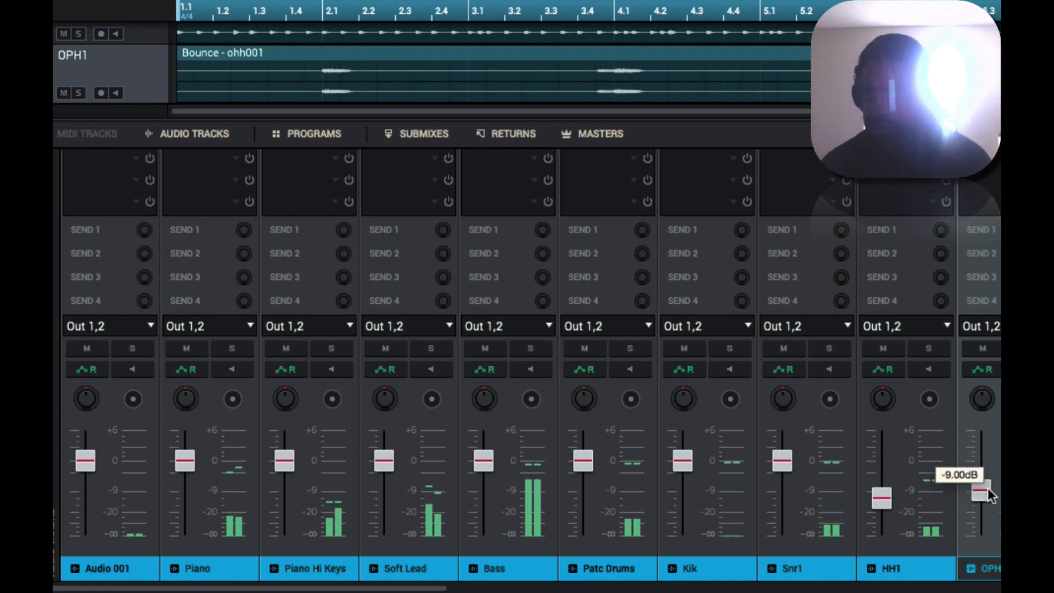
scroll(987, 487, down, 1)
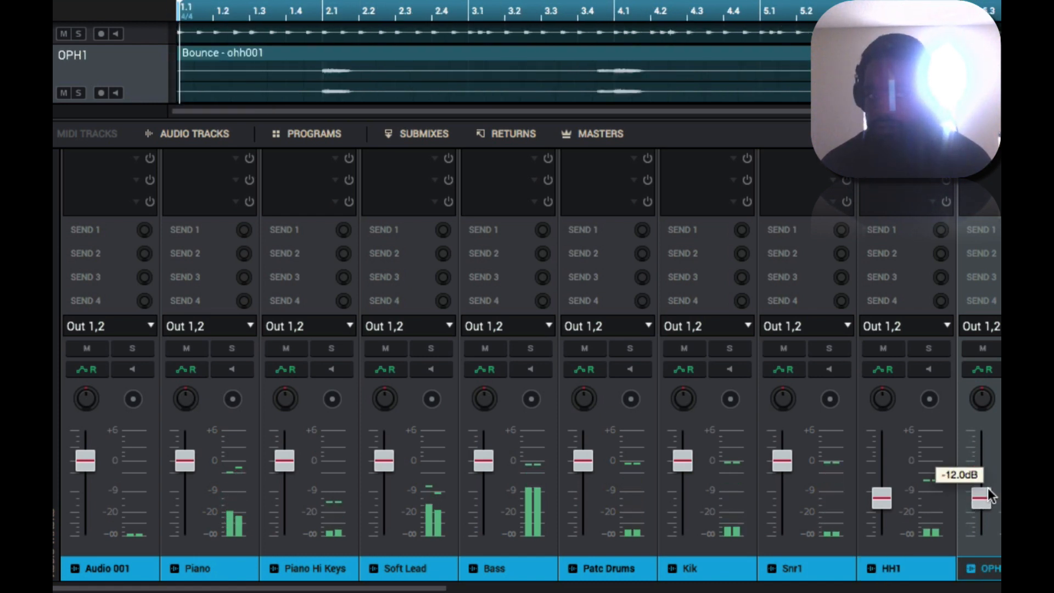
Lower the Piano audio track's level to about -6 dB
key(x)
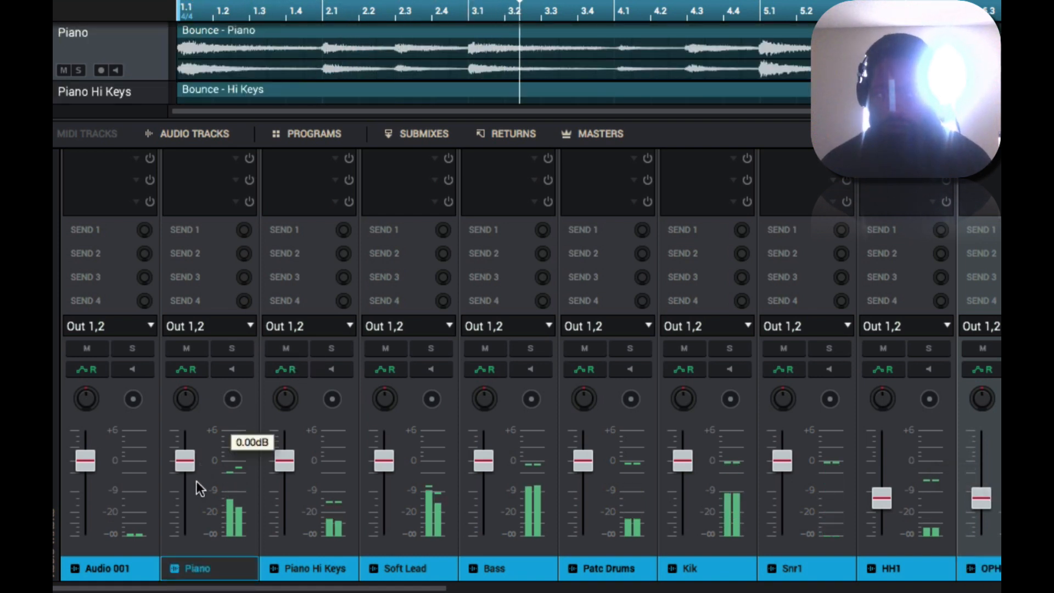
scroll(196, 490, down, 6)
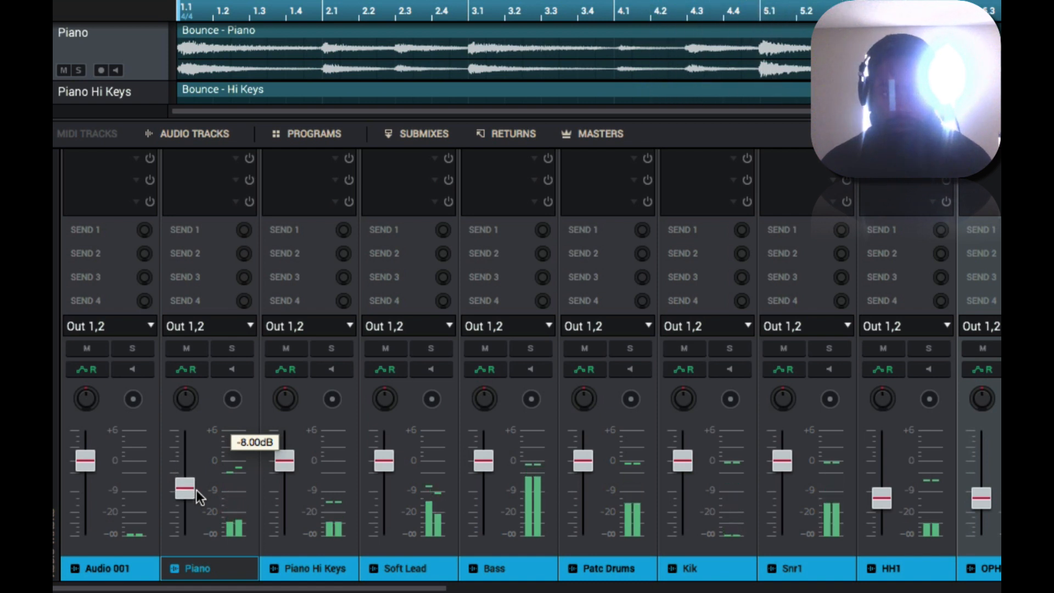
scroll(196, 489, down, 2)
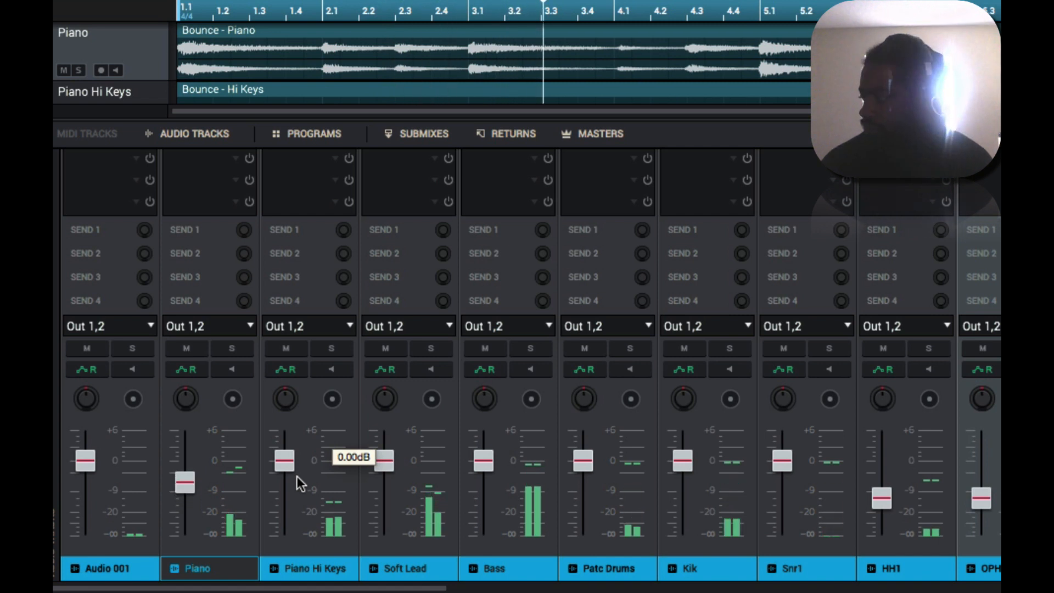
Lower the Piano Hi Keys audio track's level to -7.57 dB
click(296, 476)
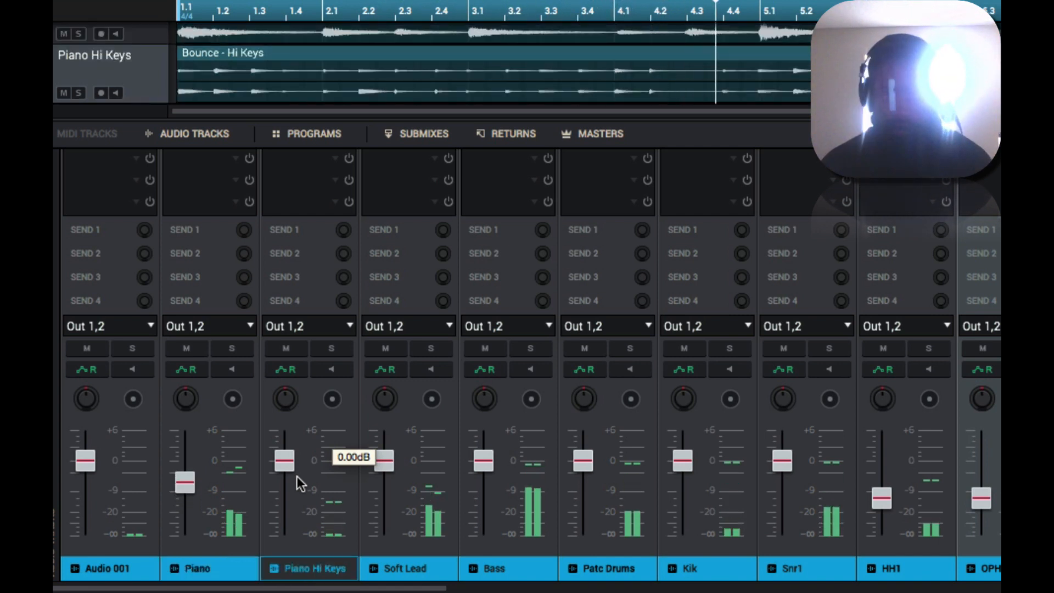
scroll(296, 476, down, 1)
scroll(297, 476, down, 6)
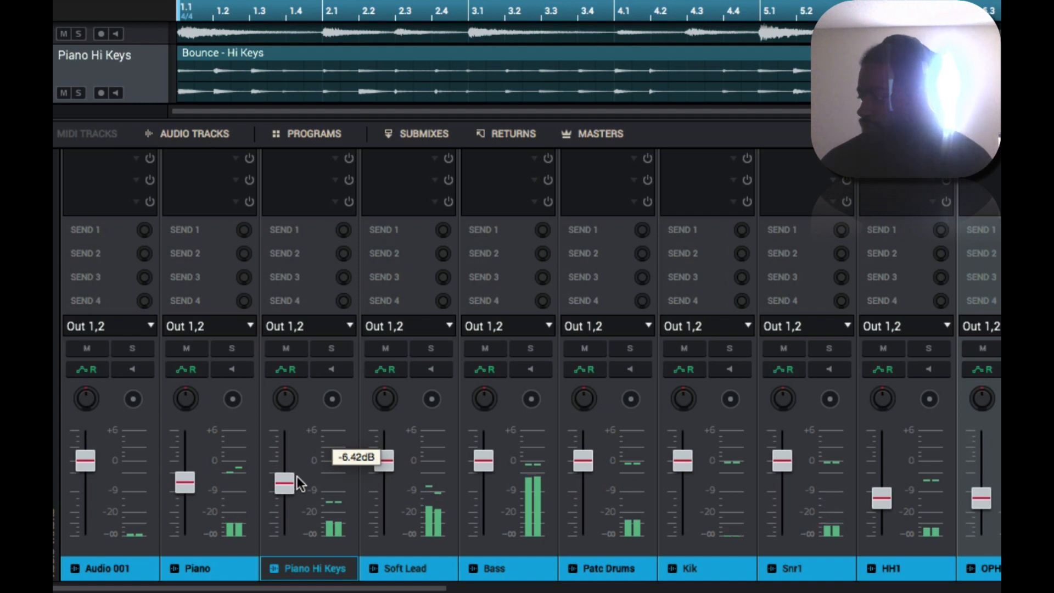
scroll(296, 476, down, 2)
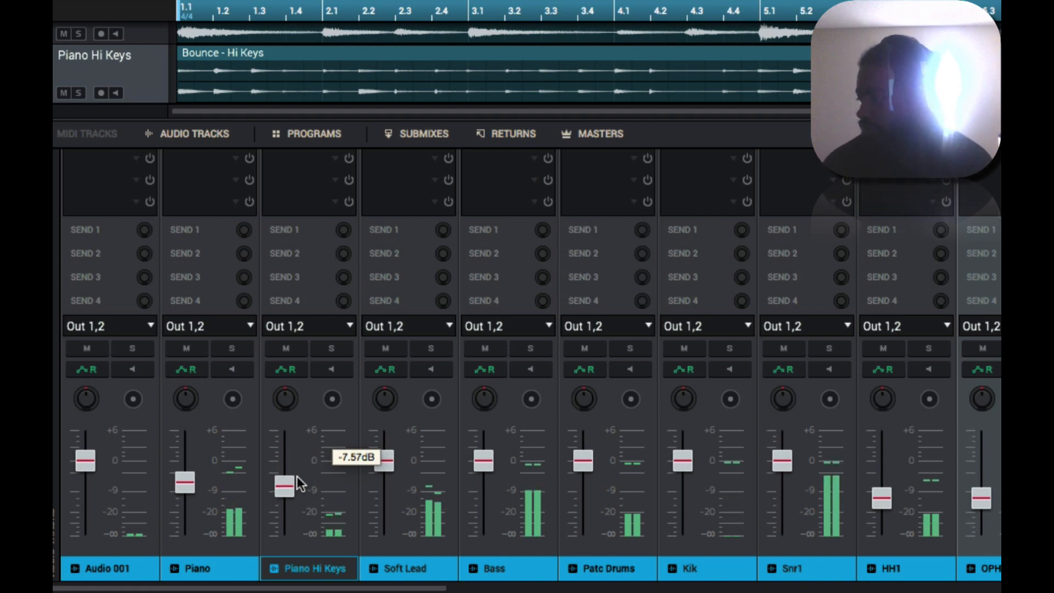
Lower the Soft Lead audio track's level to about -12 dB in the mixer
key(Down)
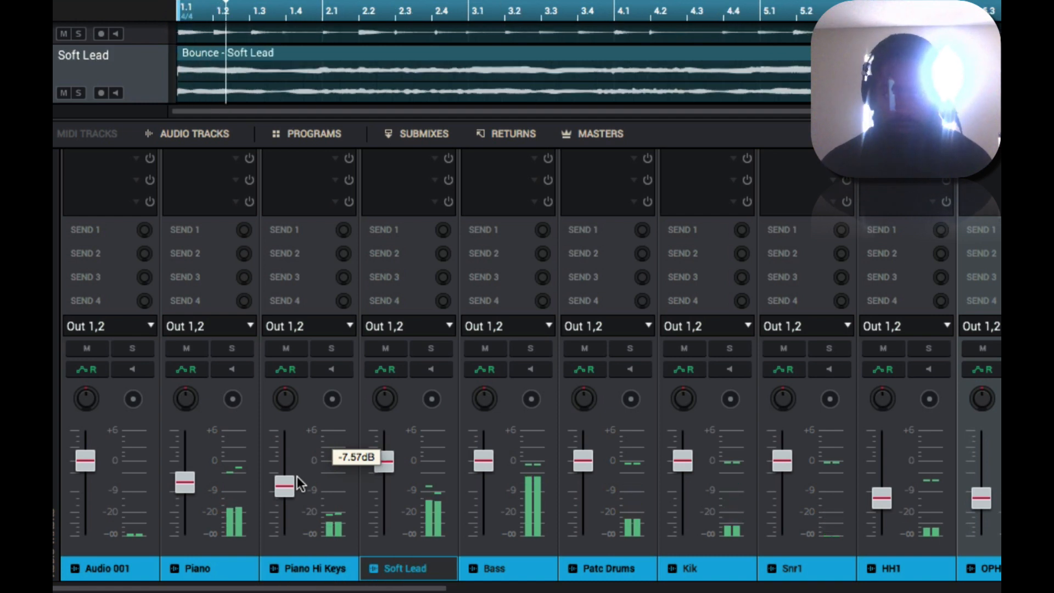
scroll(296, 476, down, 3)
scroll(393, 479, down, 5)
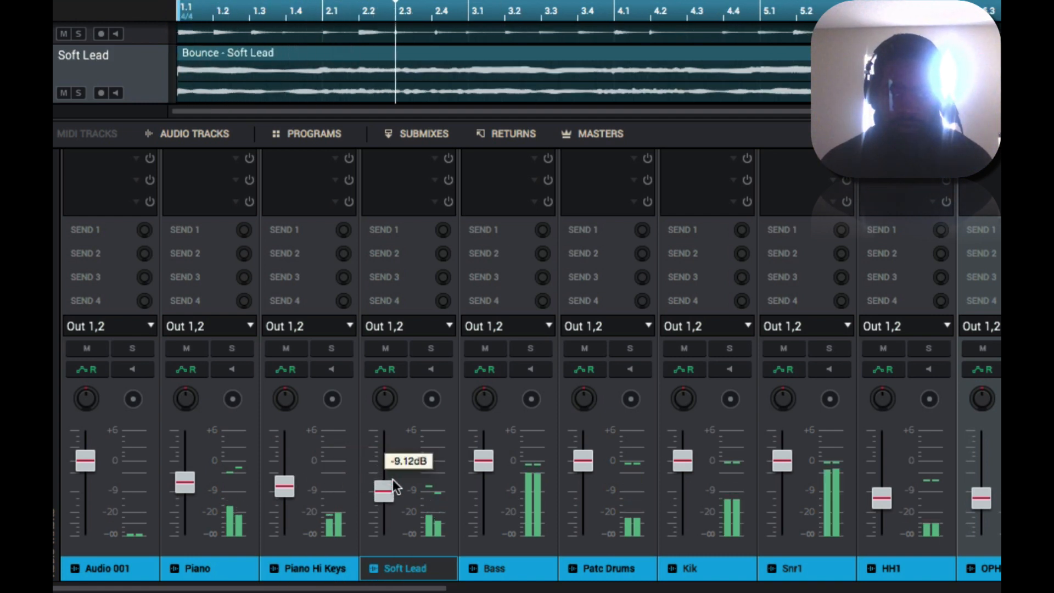
scroll(393, 479, down, 1)
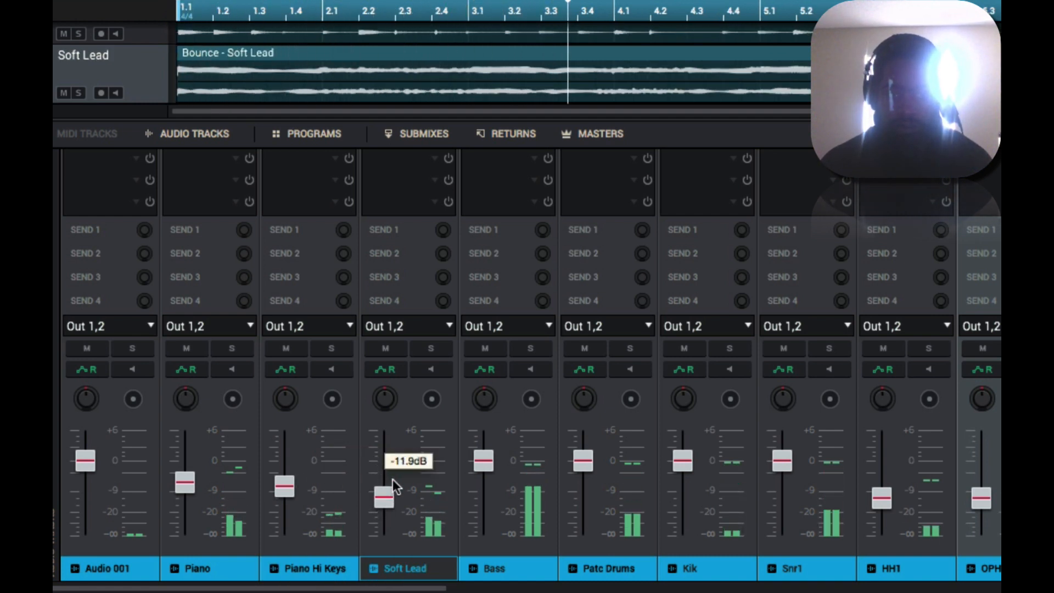
scroll(393, 478, down, 8)
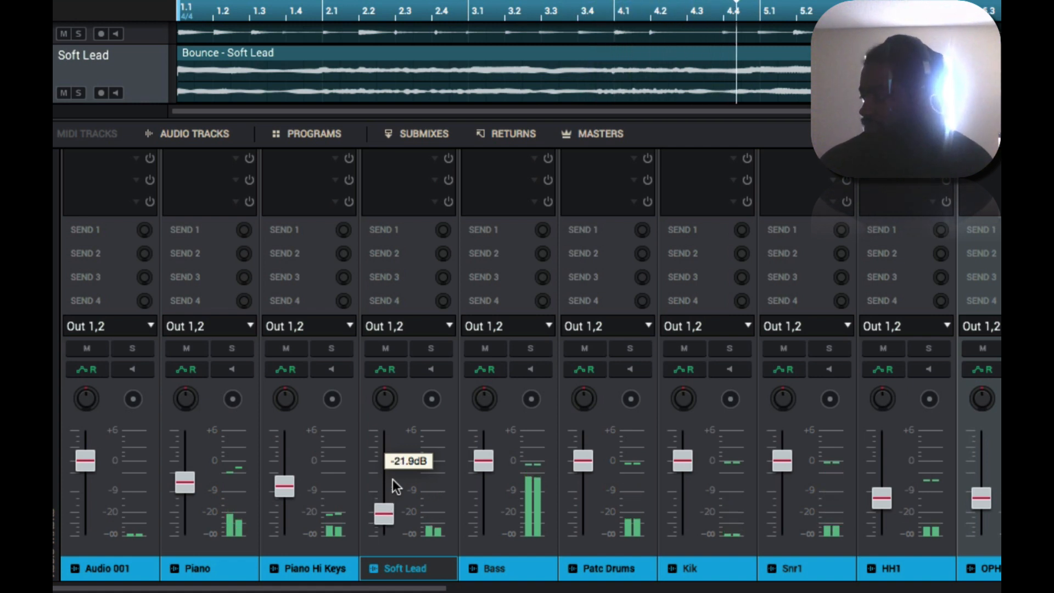
scroll(393, 479, up, 6)
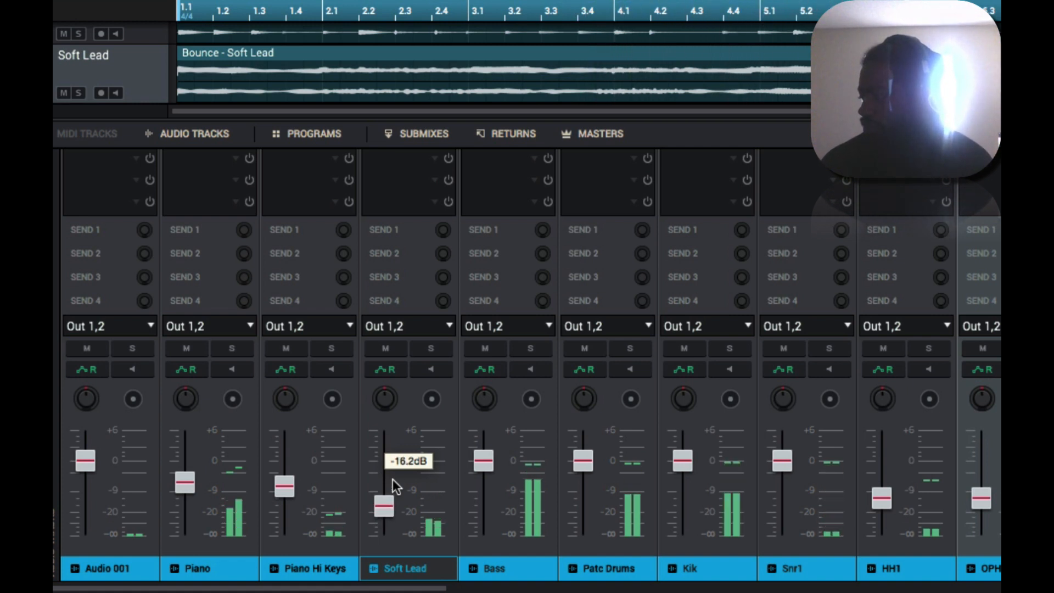
scroll(393, 478, up, 4)
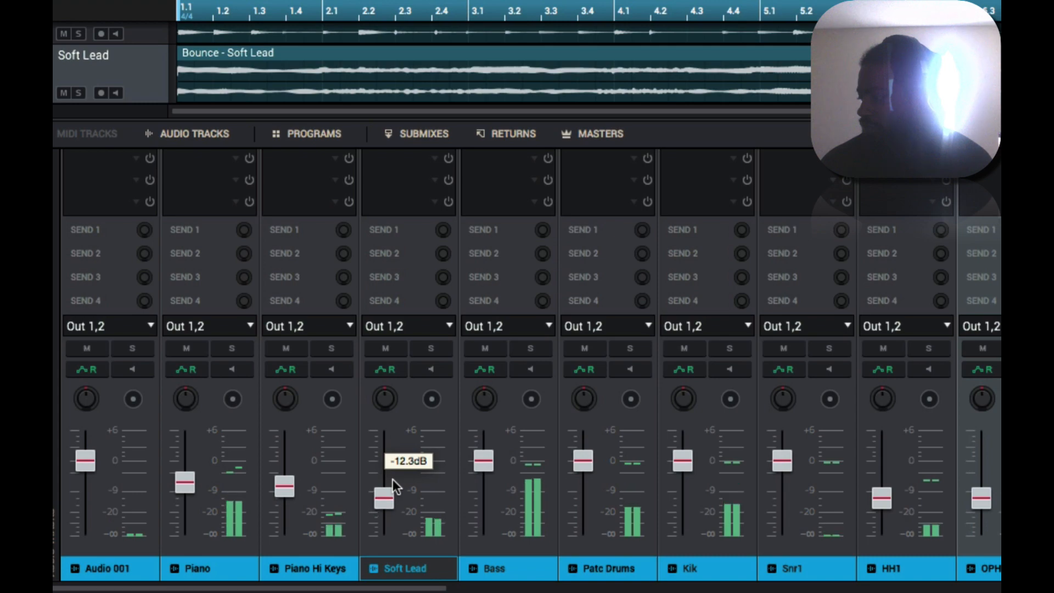
scroll(393, 478, up, 2)
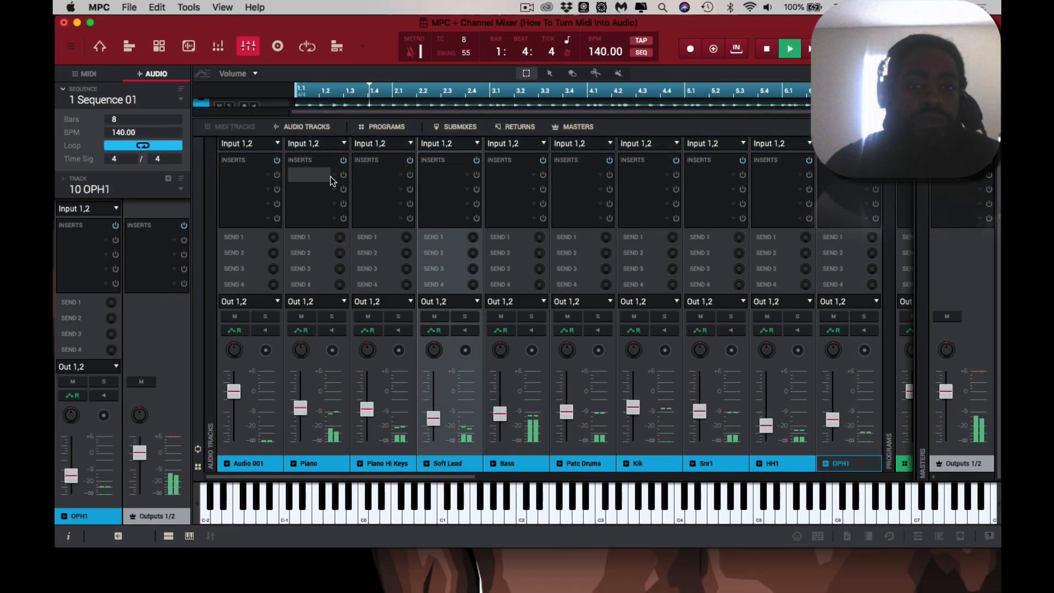
Stop playback and show the full length of the bounced audio tracks in the Track View
key(space)
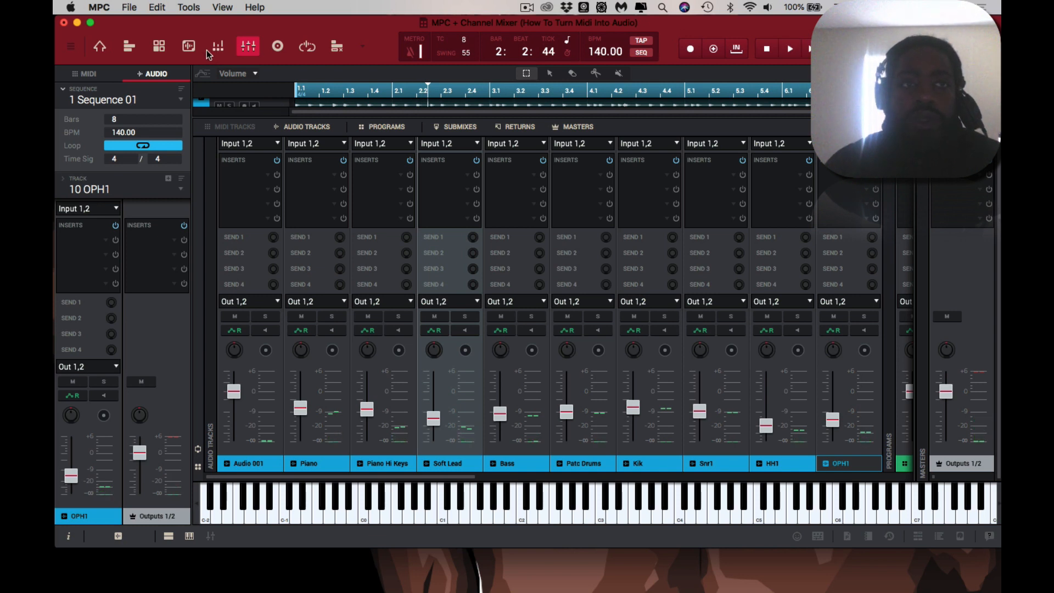
click(131, 48)
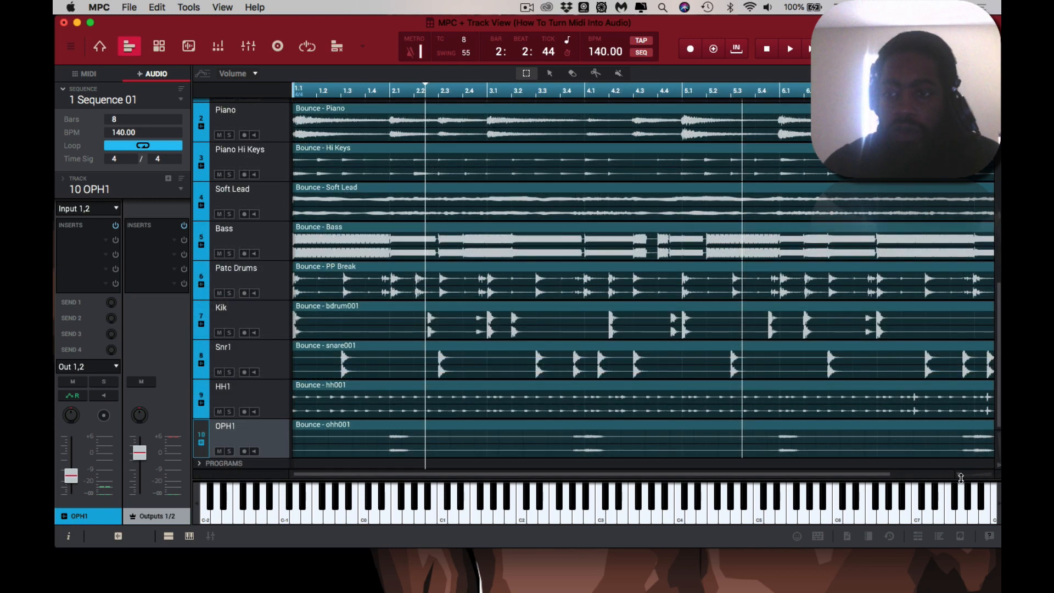
drag(959, 476, 907, 482)
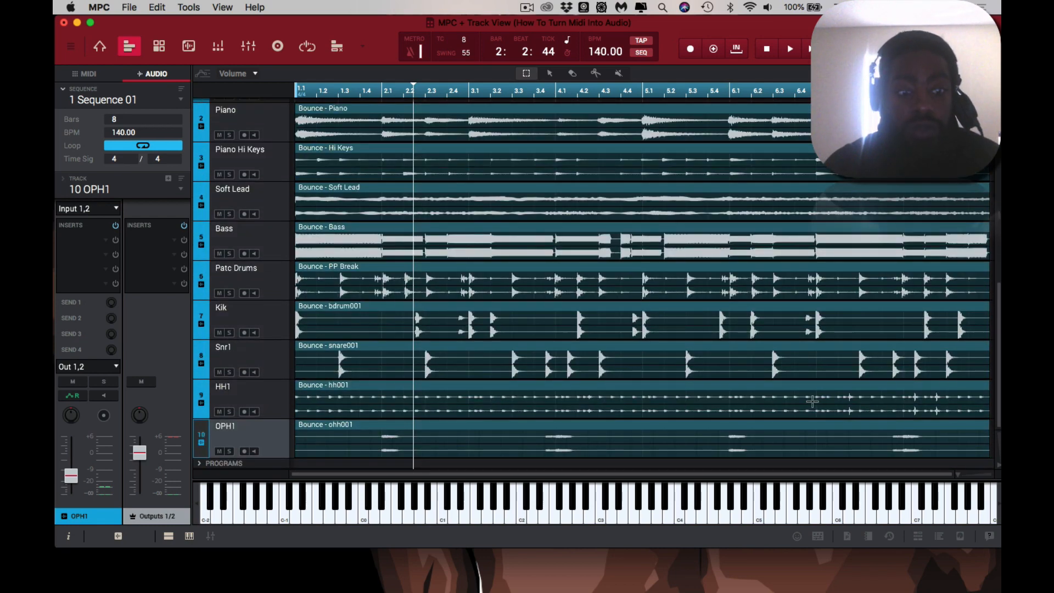
key(super+a)
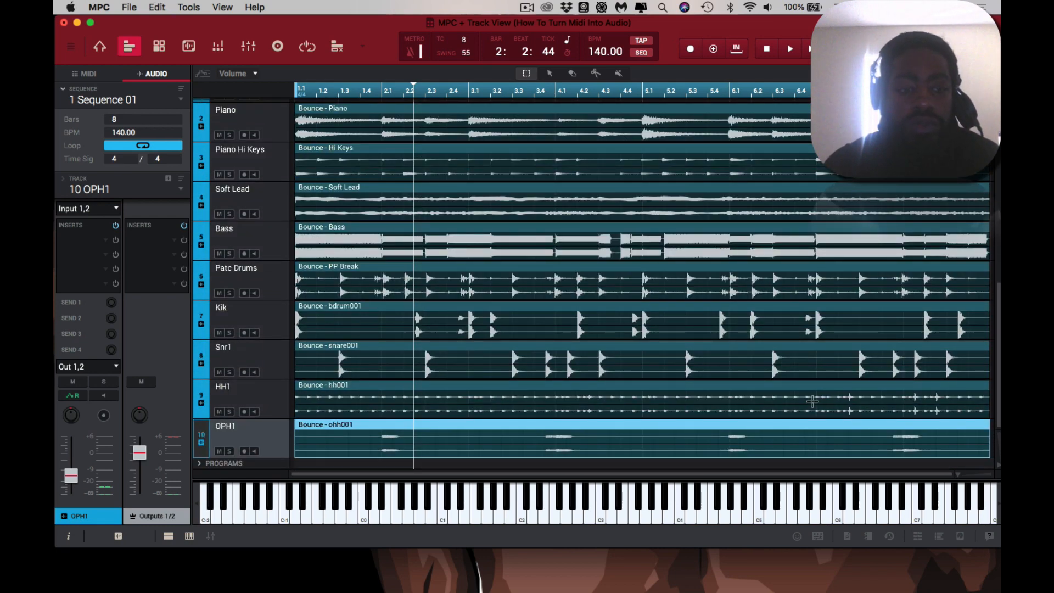
scroll(812, 401, up, 3)
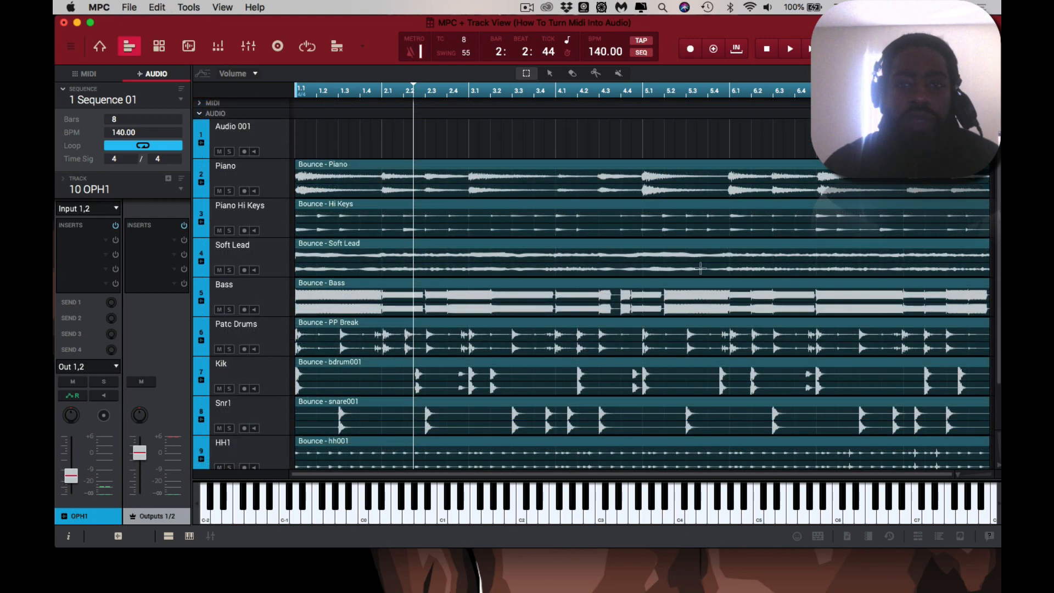
scroll(701, 268, down, 3)
scroll(701, 267, up, 3)
drag(599, 142, 595, 342)
click(634, 332)
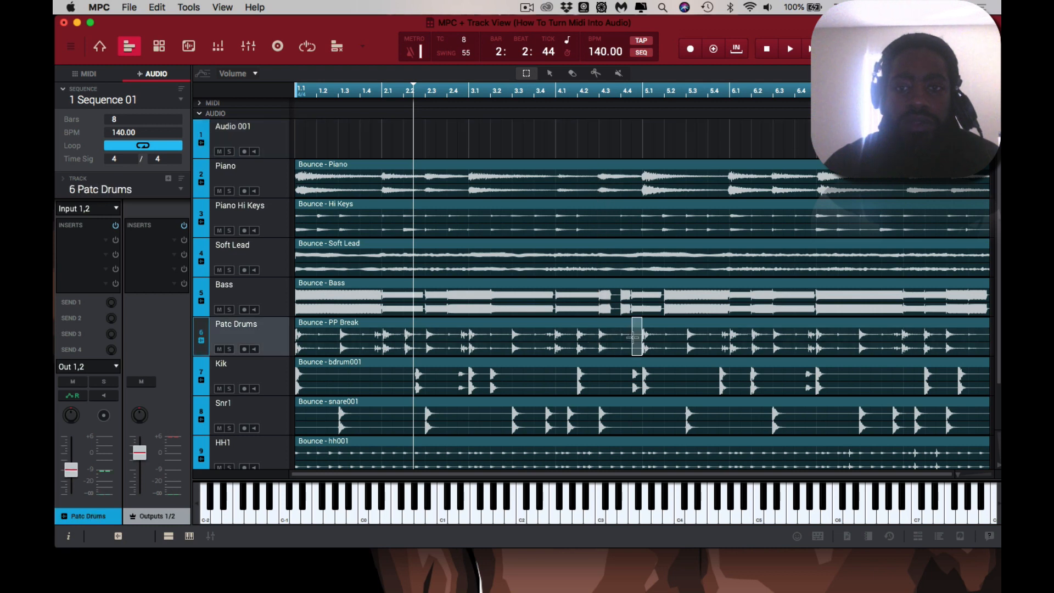
Select all bounced audio clips from Piano to OPH1 and duplicate them so the copies start at bar 9
click(550, 76)
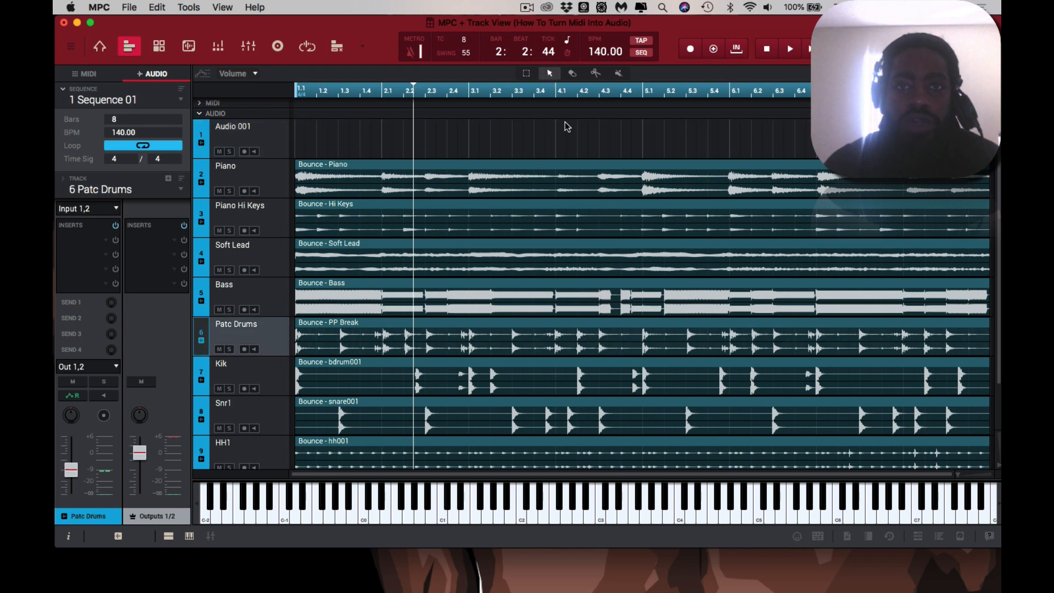
drag(567, 127, 565, 472)
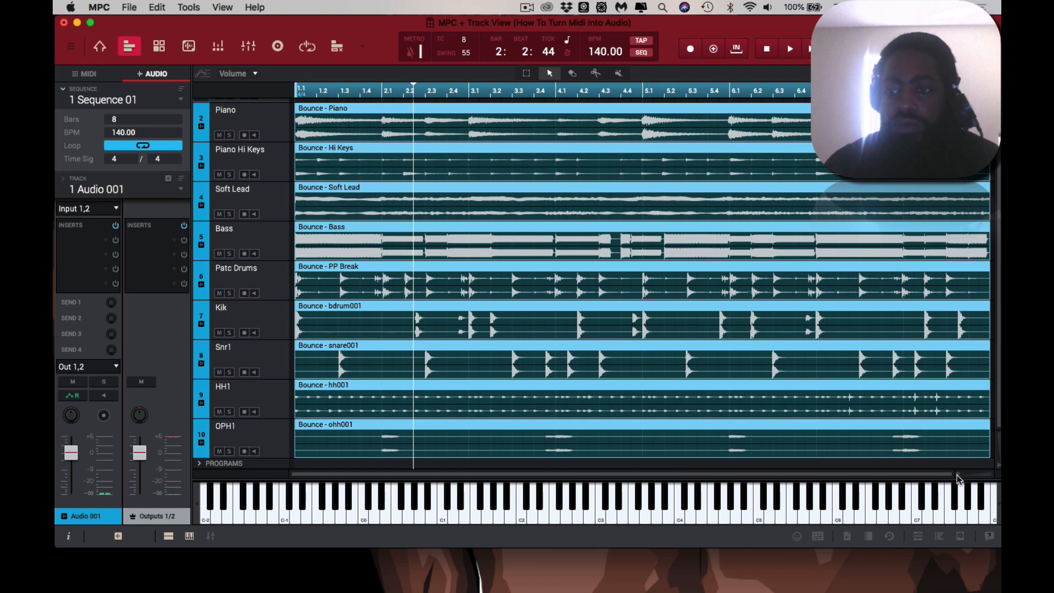
click(788, 383)
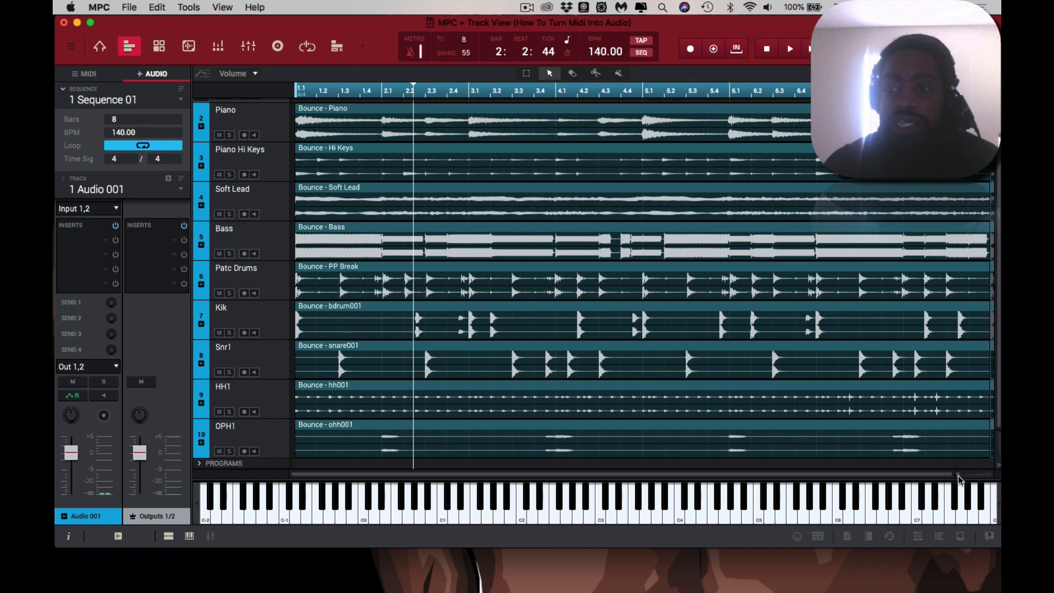
Set the sequence's length to 16 bars so it includes the duplicated clips
scroll(801, 408, up, 2)
scroll(801, 408, up, 2)
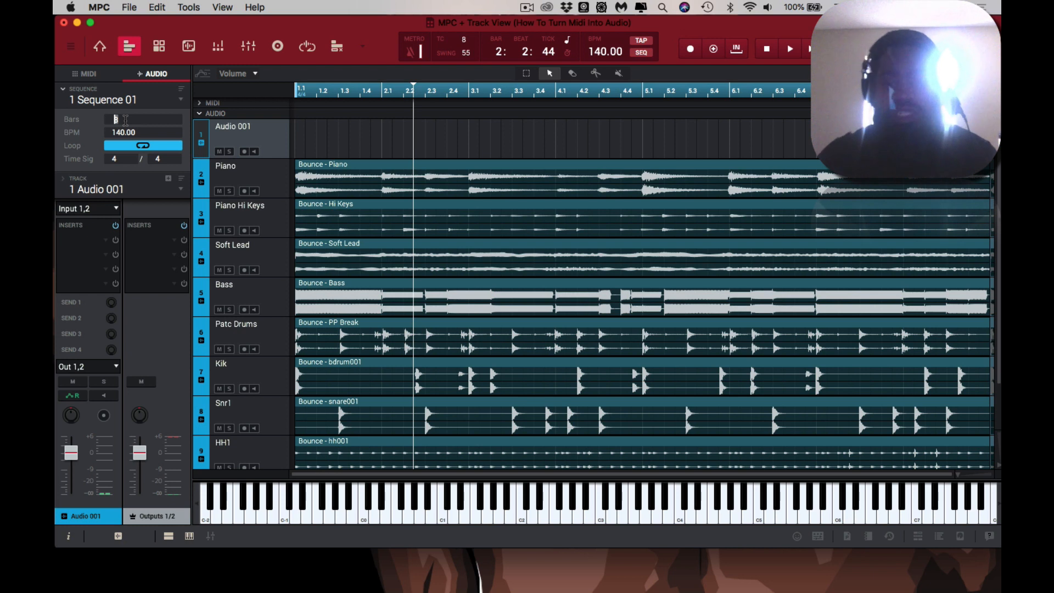
text(6)
key(Return)
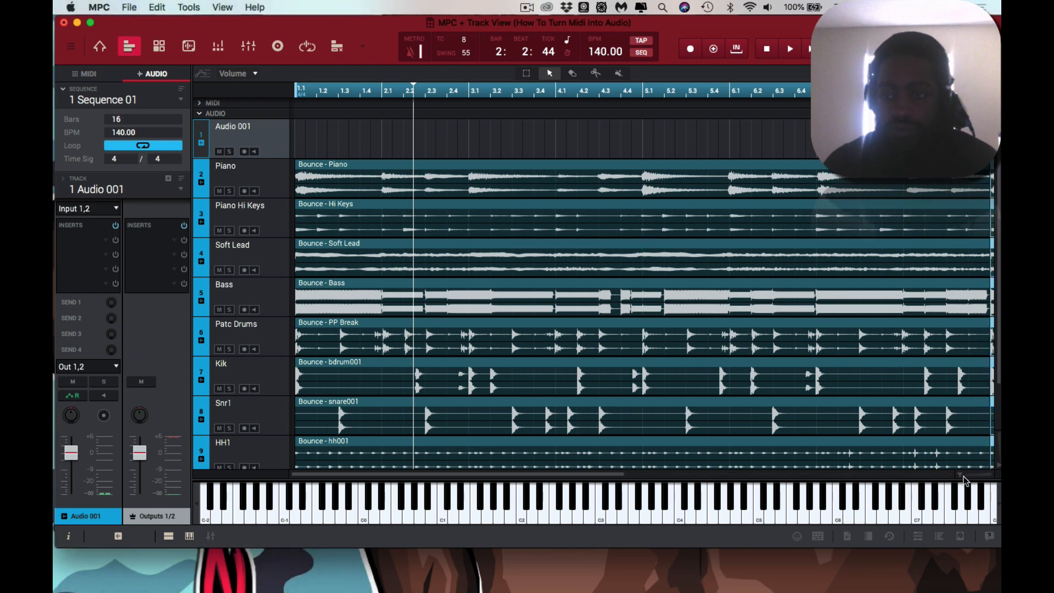
drag(962, 475, 954, 475)
scroll(779, 363, down, 3)
scroll(778, 363, up, 3)
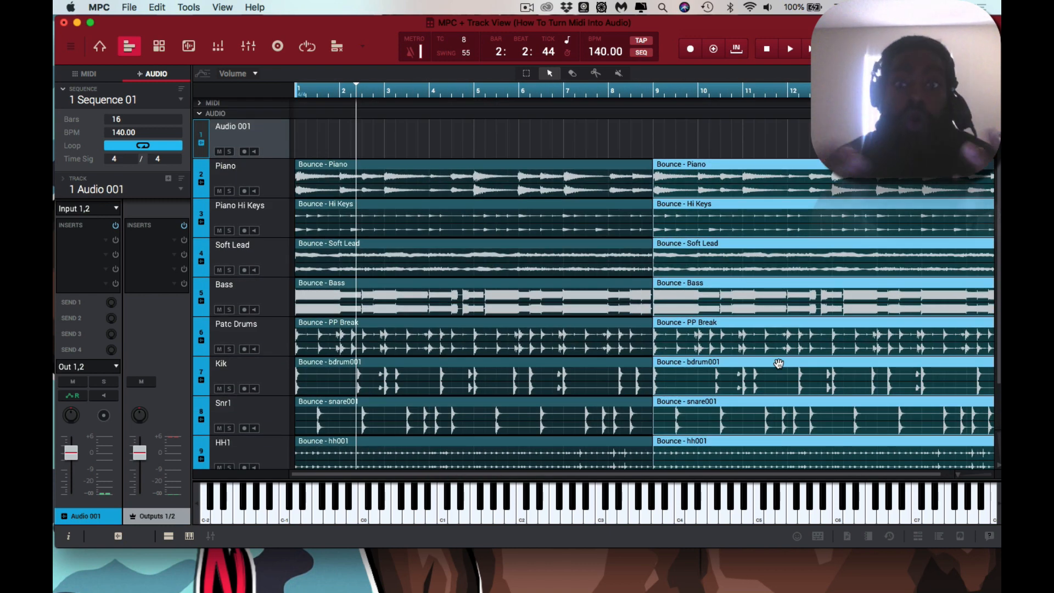
Double the sequence with all its clips to 32 bars
right_click(105, 98)
click(112, 127)
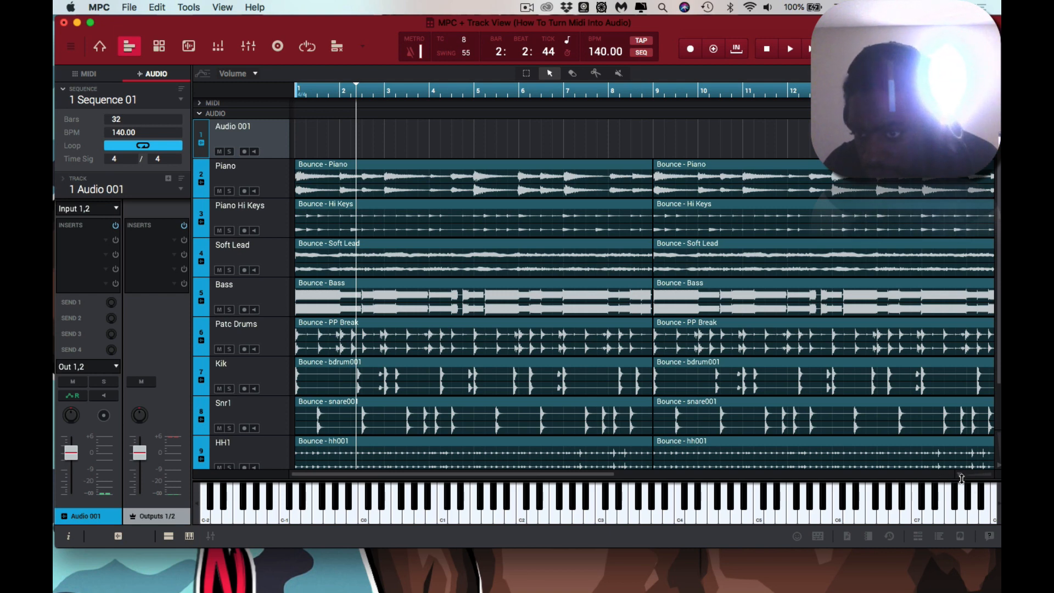
drag(959, 474, 957, 475)
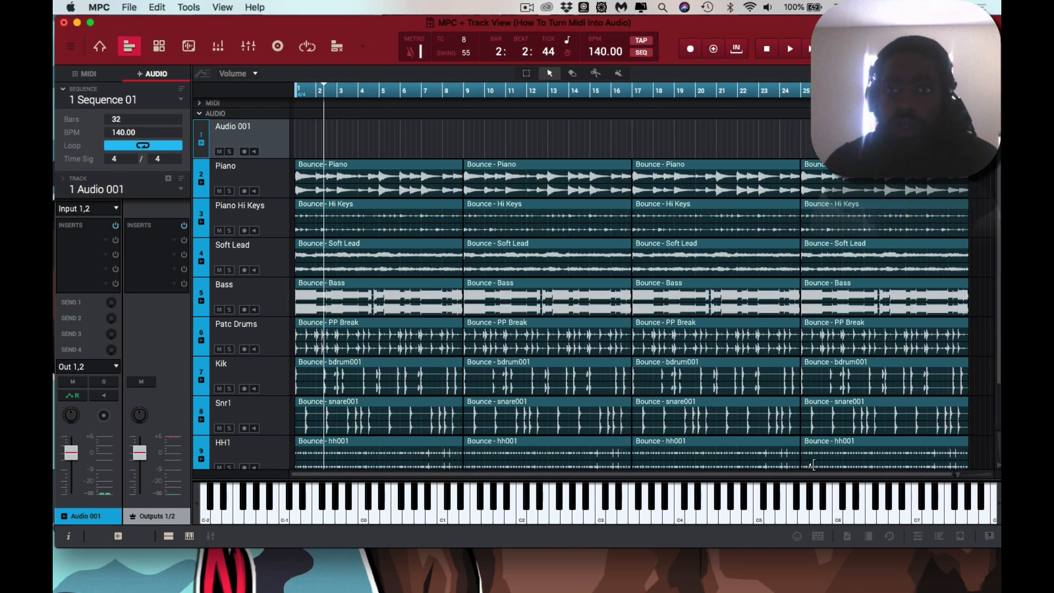
scroll(773, 335, down, 3)
scroll(772, 335, up, 3)
scroll(773, 336, down, 3)
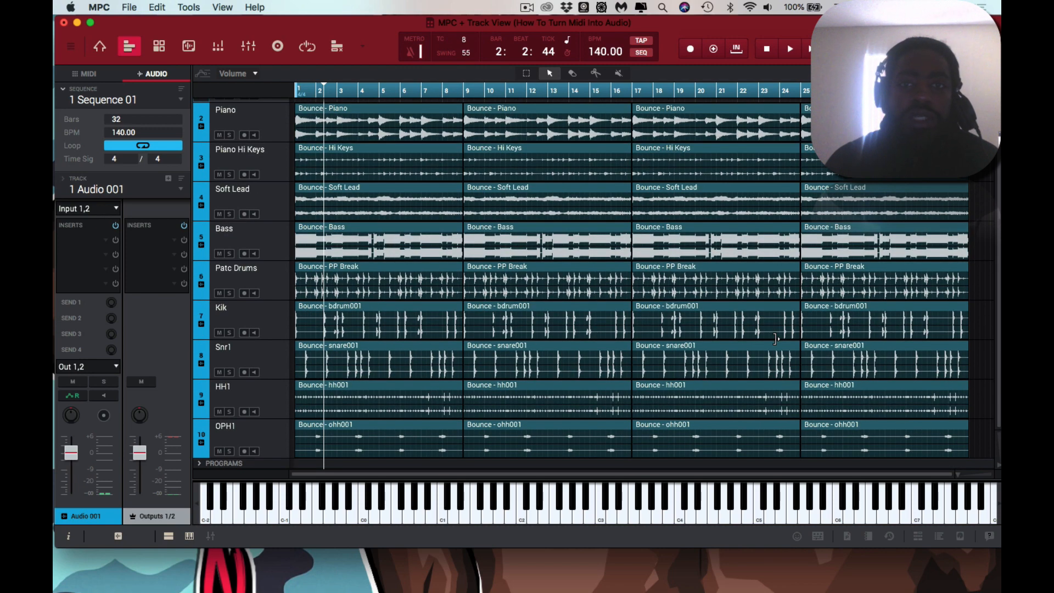
scroll(773, 335, up, 3)
scroll(773, 336, down, 3)
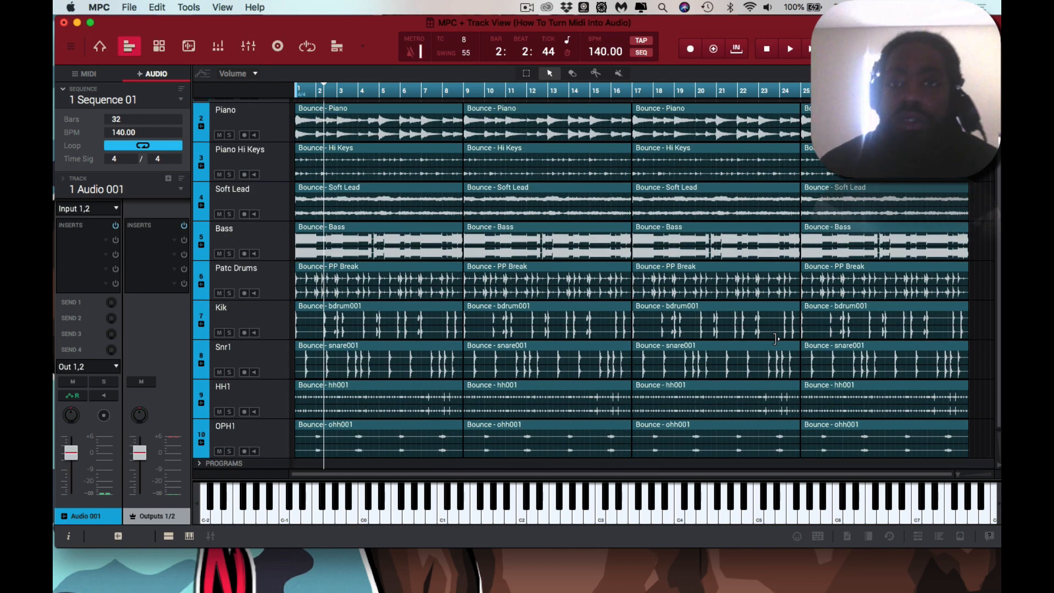
scroll(715, 237, up, 3)
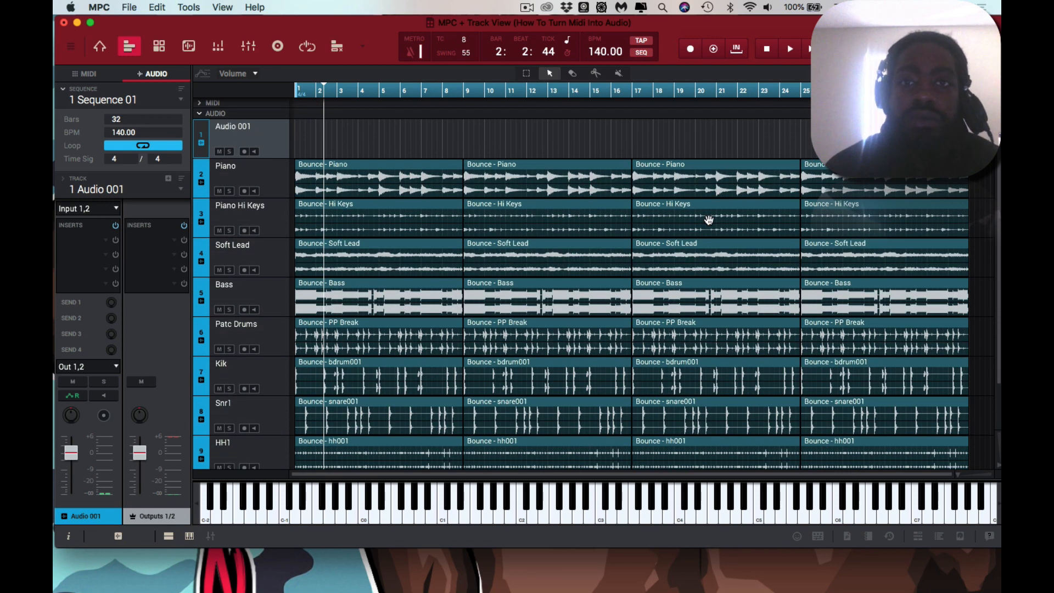
Erase the first 8-bar clip on the HH1, Snr1, Kik and Patc Drums tracks and briefly audition the sequence
click(573, 74)
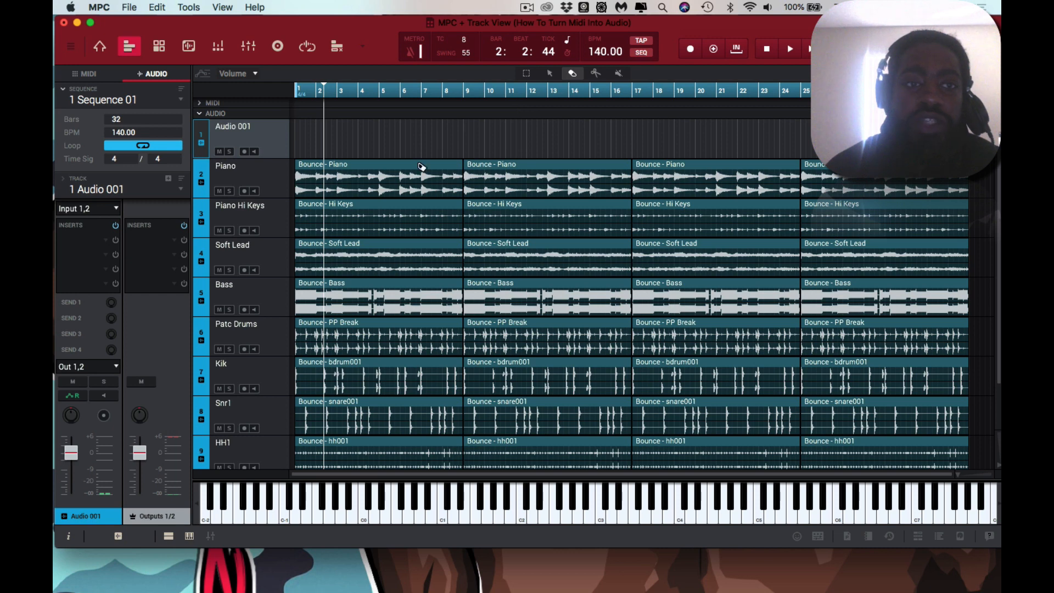
scroll(421, 167, down, 3)
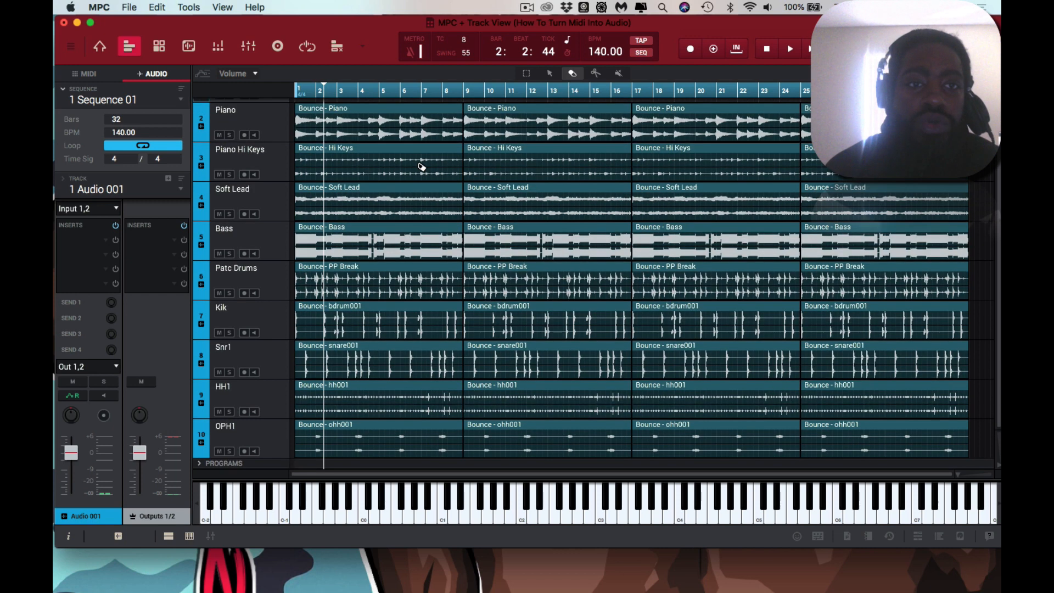
click(381, 443)
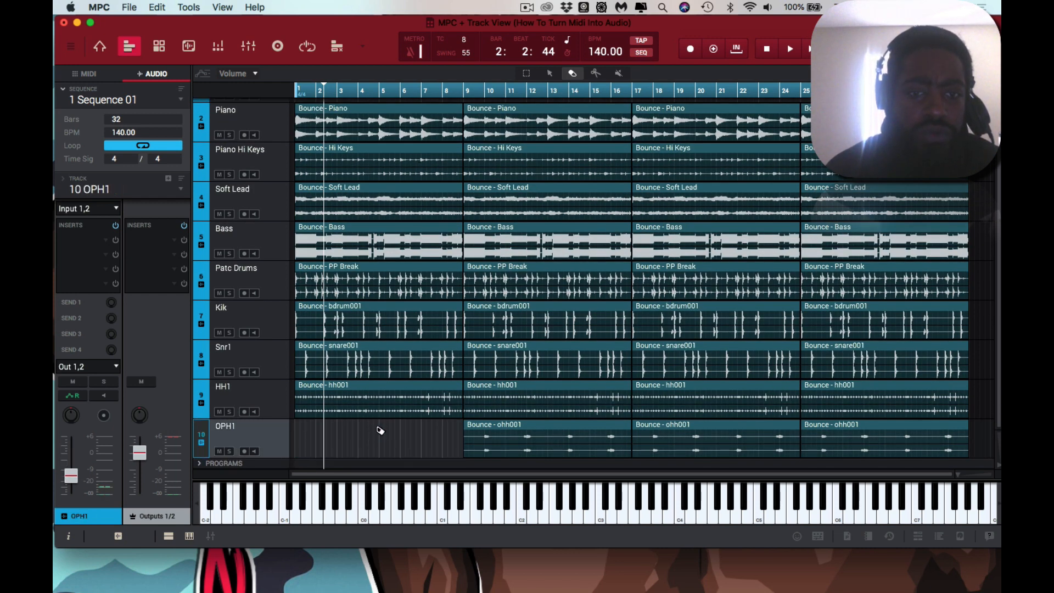
key(super+z)
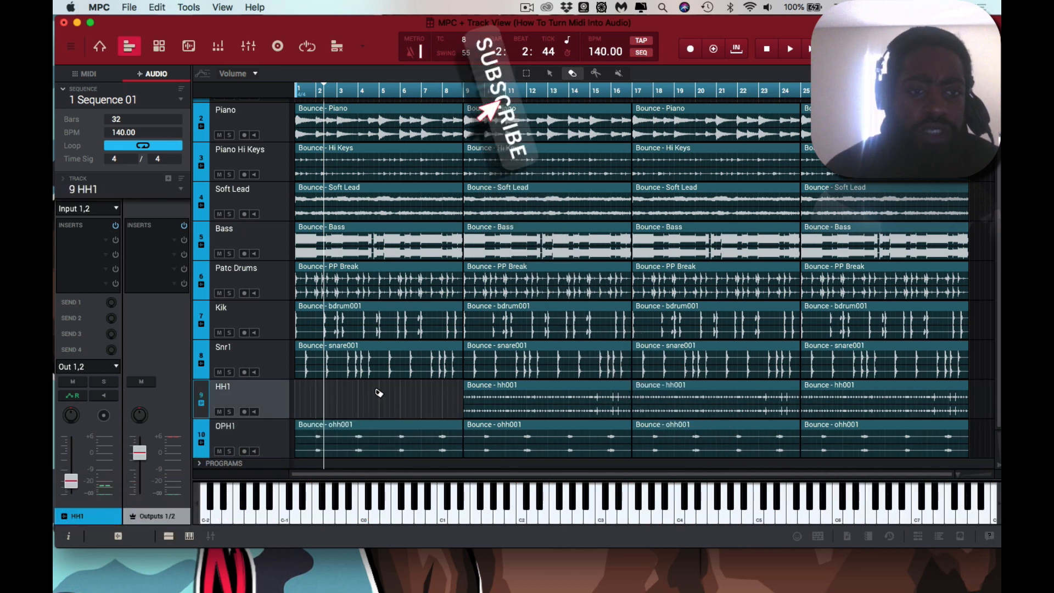
click(376, 368)
click(374, 330)
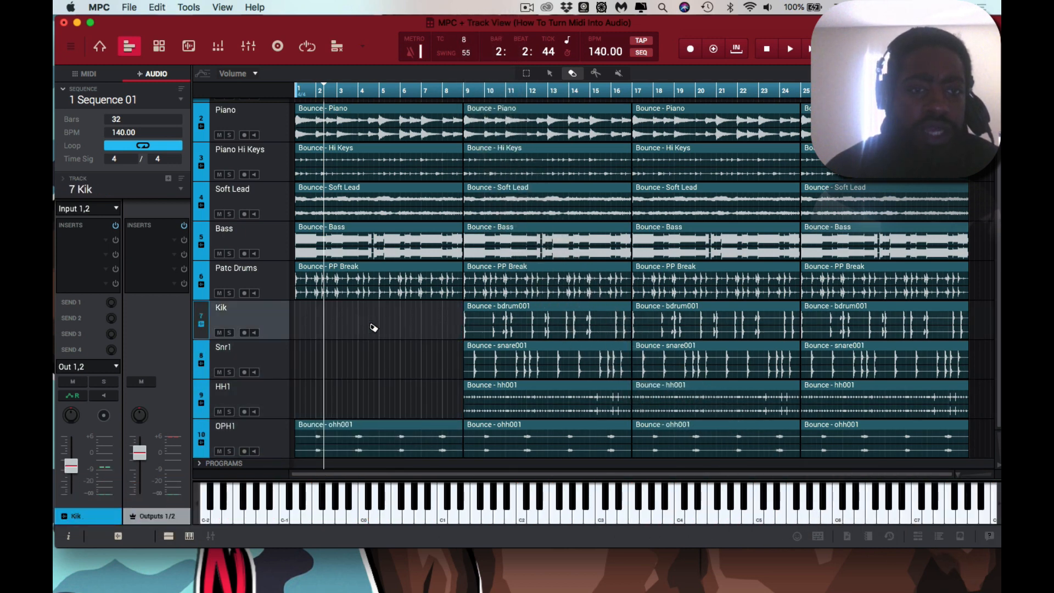
click(370, 290)
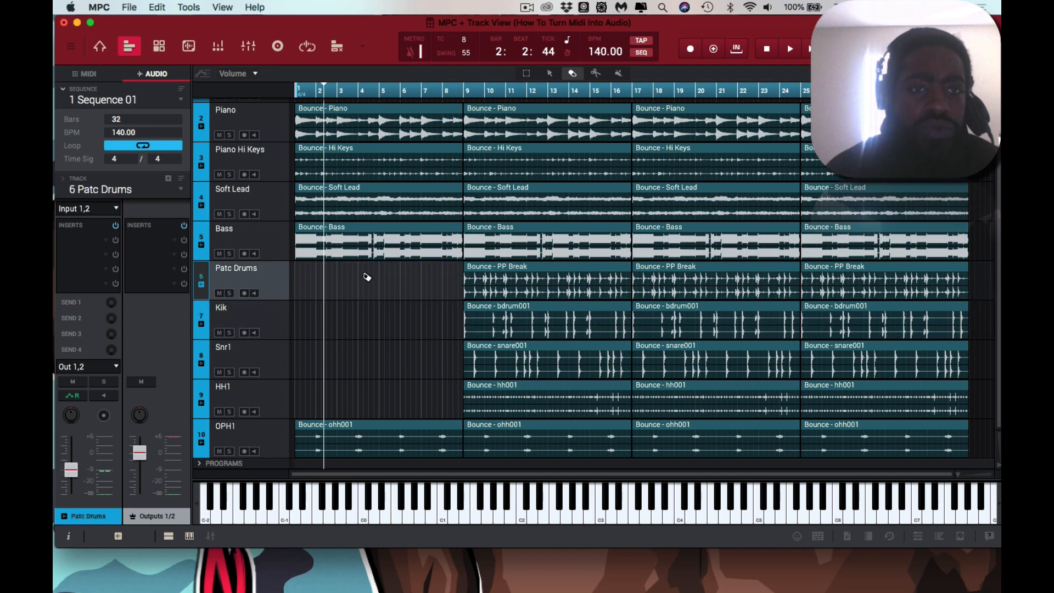
key(space)
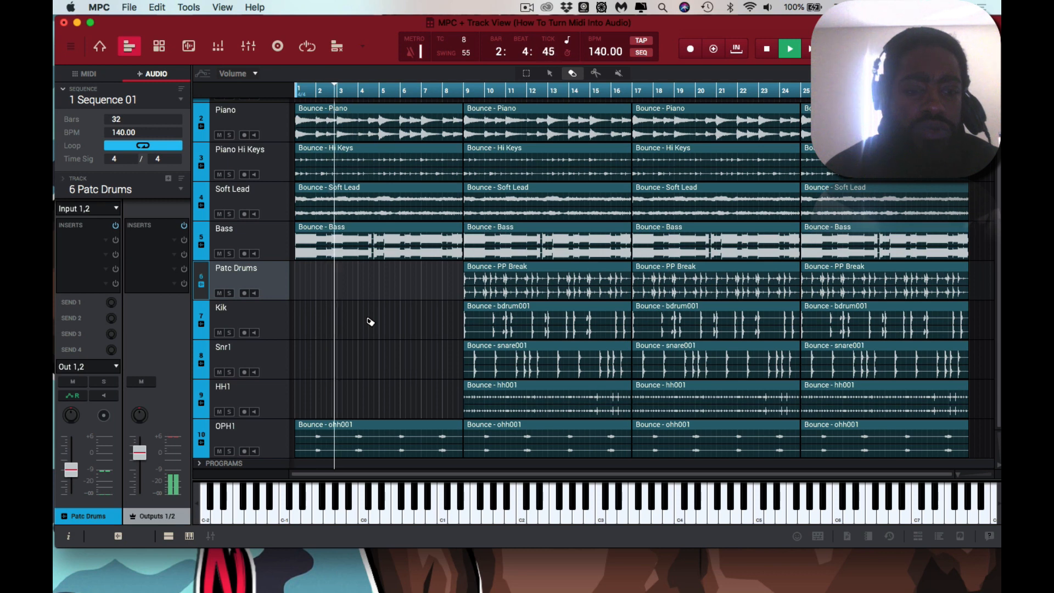
key(space)
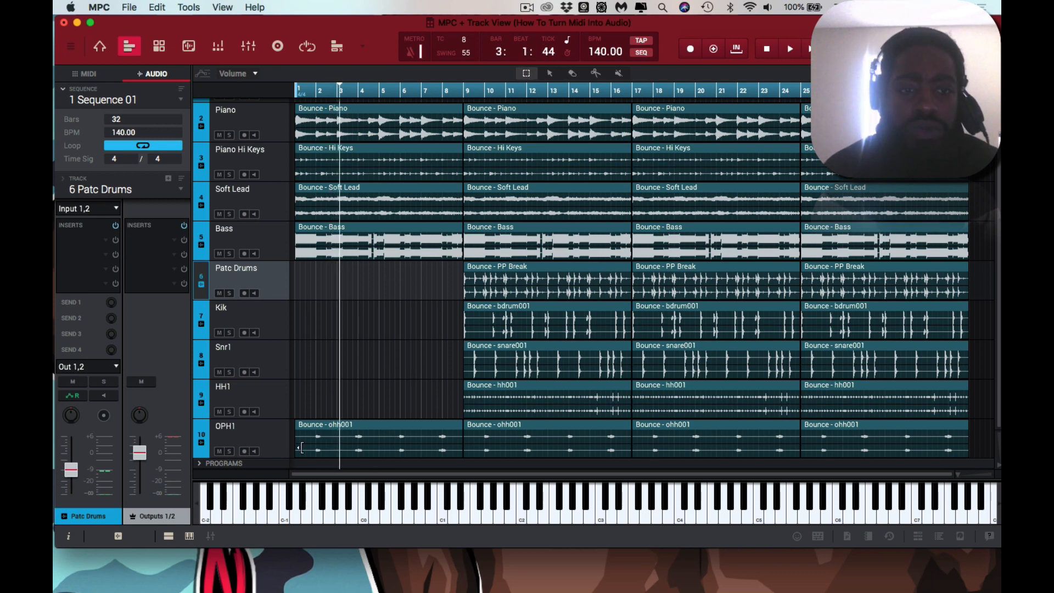
Trim OPH1's first 8-bar clip down to its last hit, move that hit right before bar 9 and start playback
drag(306, 449, 443, 465)
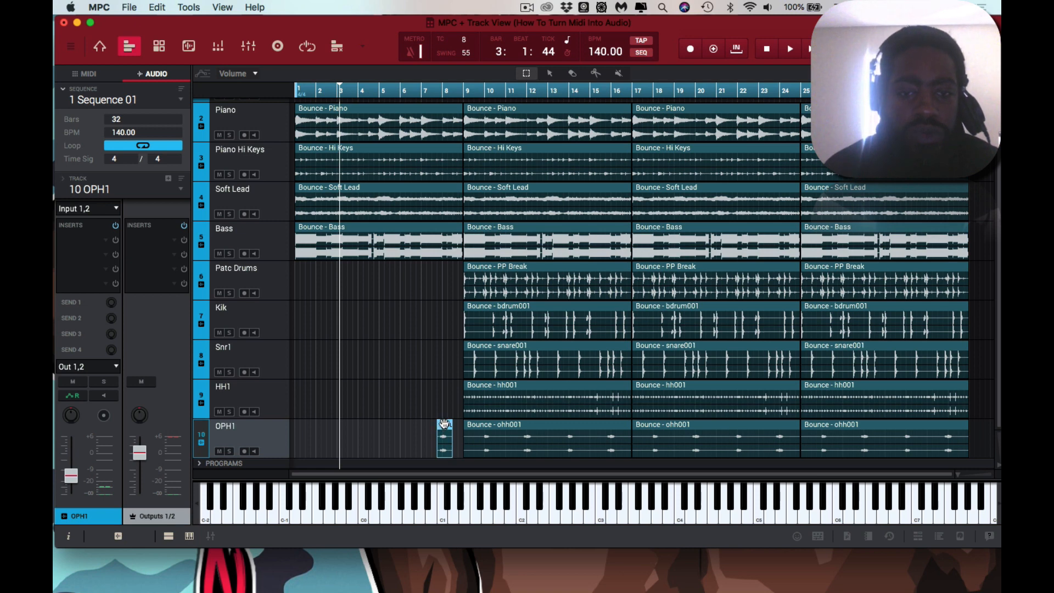
drag(444, 424, 453, 424)
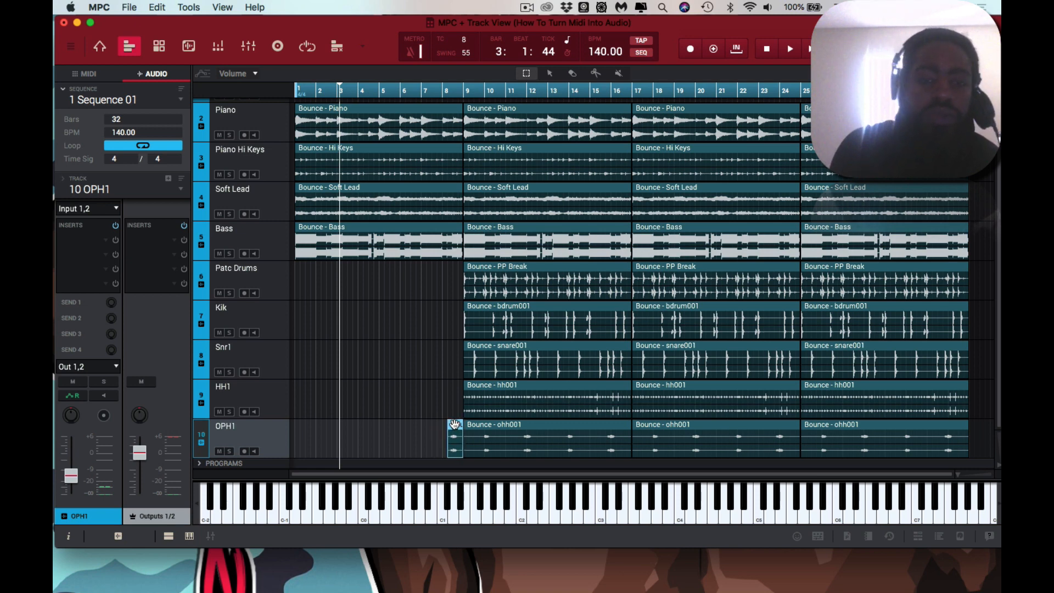
key(space)
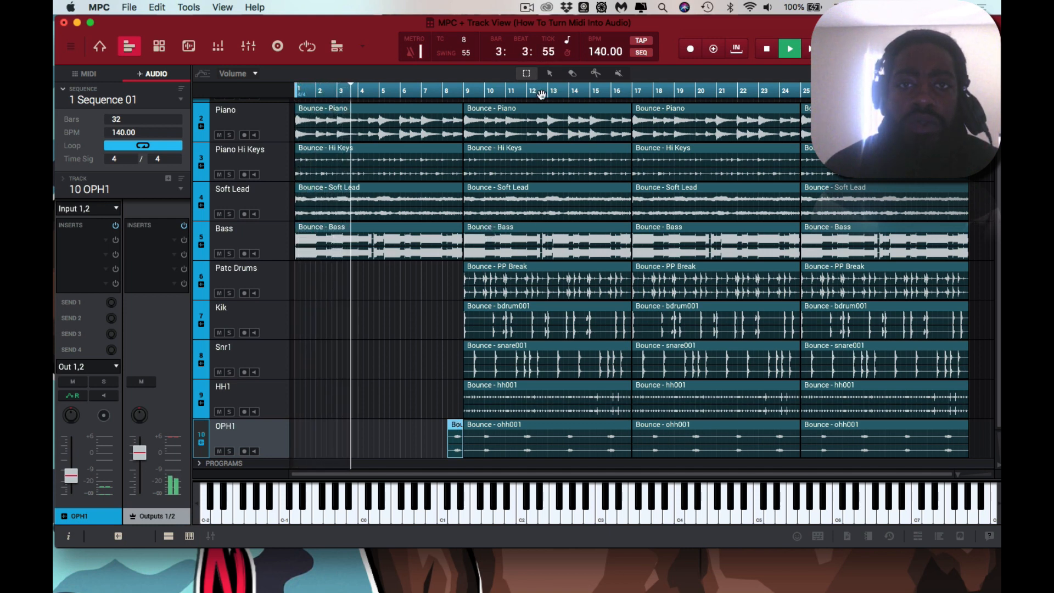
Activate the eraser tool for removing clips, then check the arrangement's later bars and stop playback
click(572, 74)
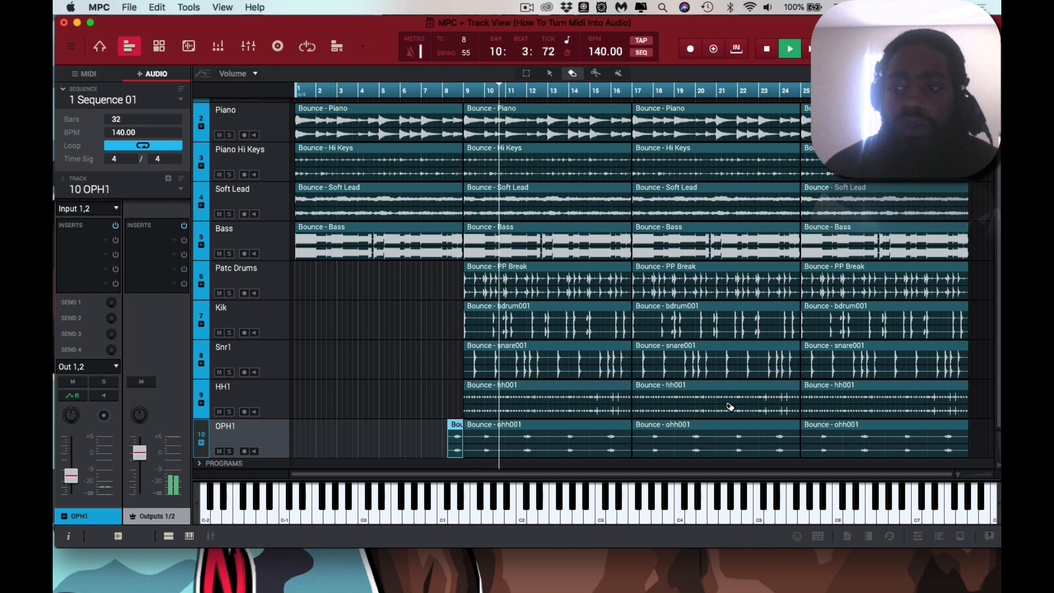
drag(957, 474, 886, 465)
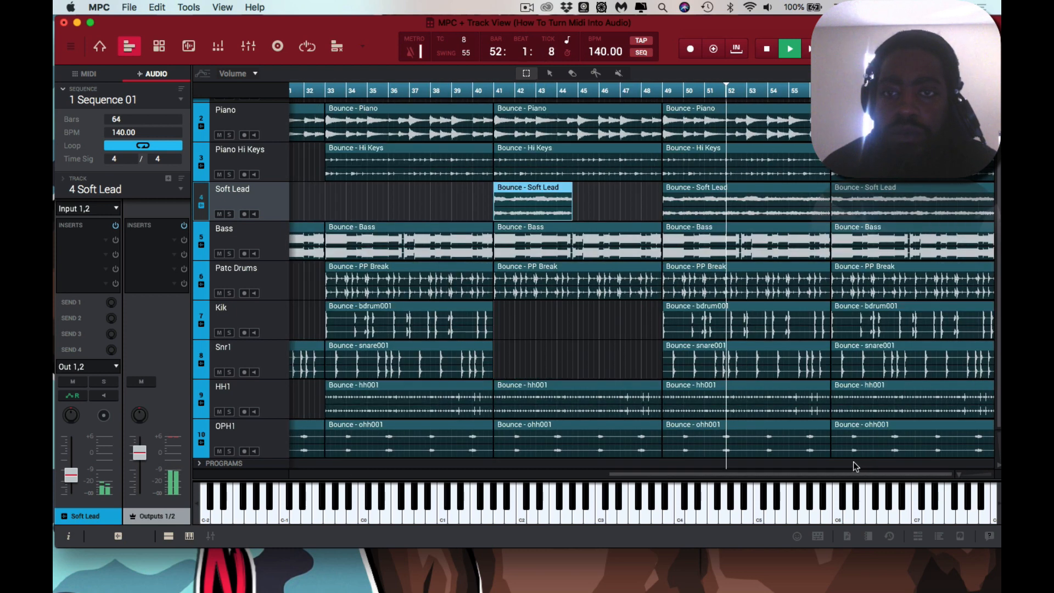
key(space)
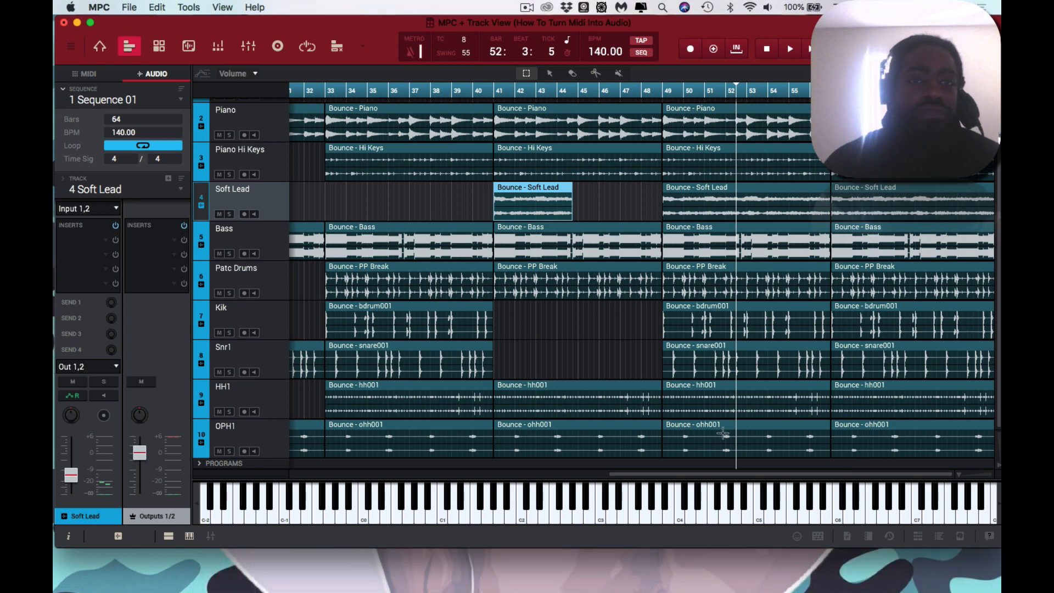
Select the OPH1 audio track so its channel strip is shown
key(Up)
key(Up)
key(Up)
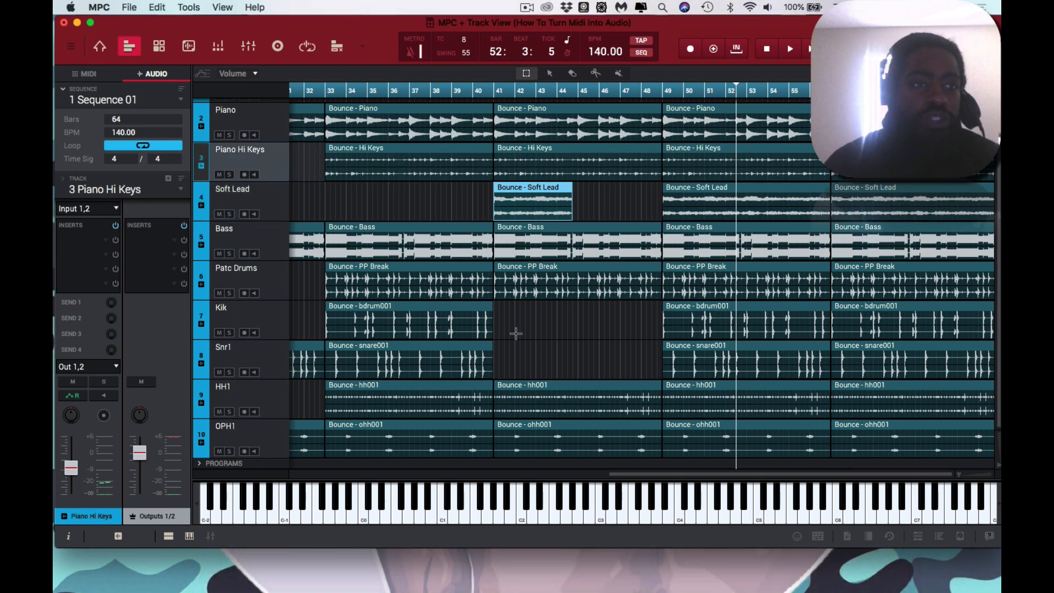
key(Down)
key(Down)
key(Down)
key(Down)
key(Down)
key(Down)
key(Down)
key(Down)
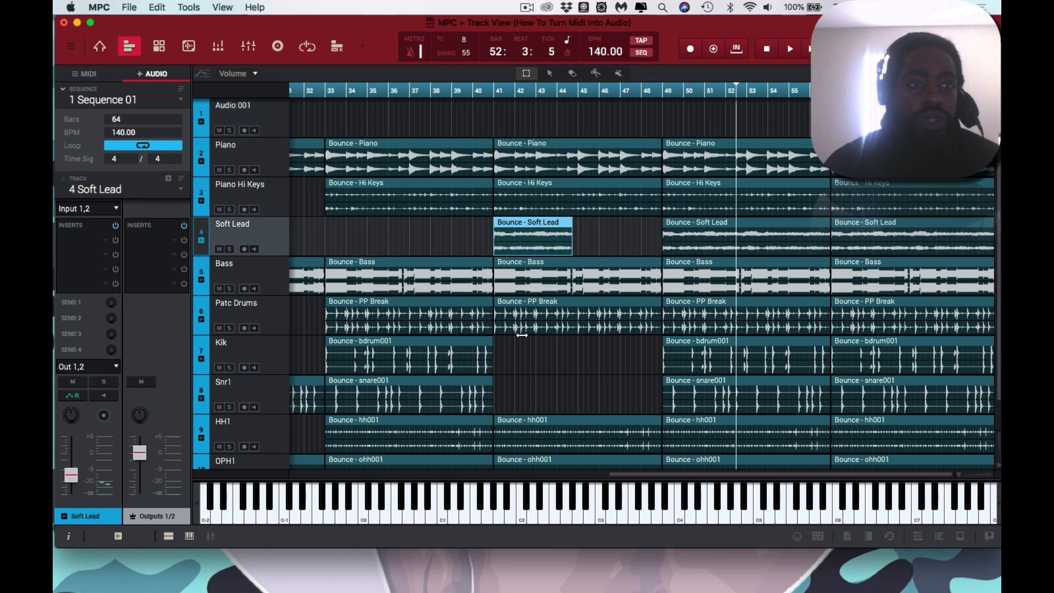
key(Down)
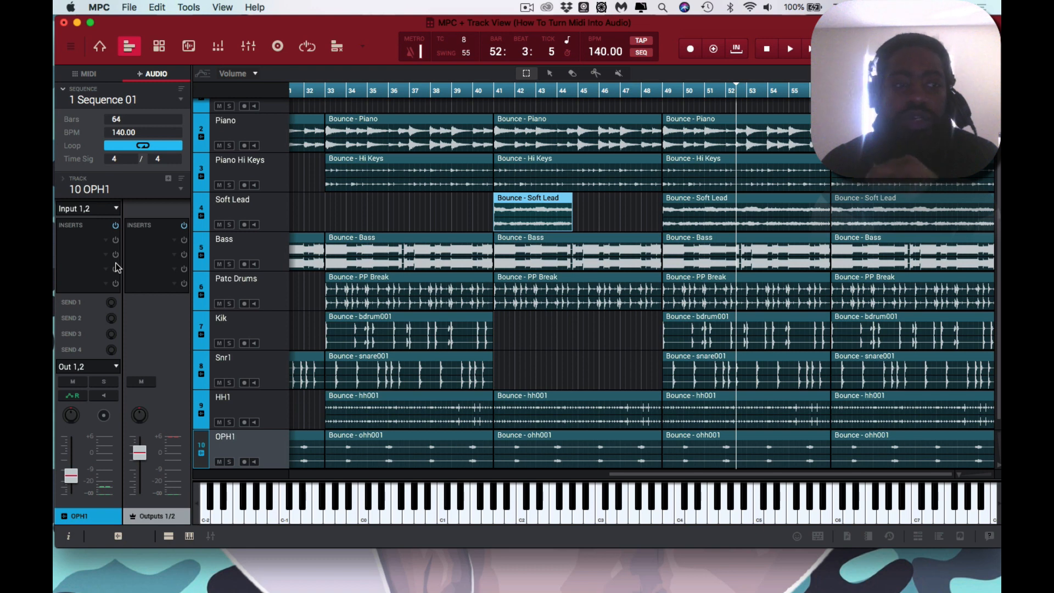
View the submix choices available for the OPH1 track's output routing
click(114, 366)
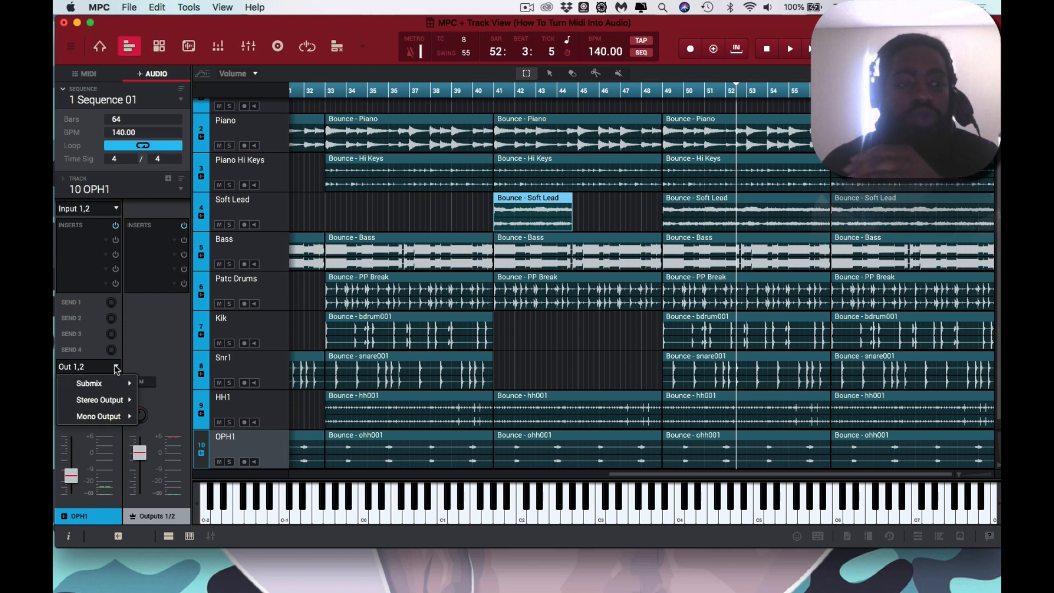
mouse_move(117, 388)
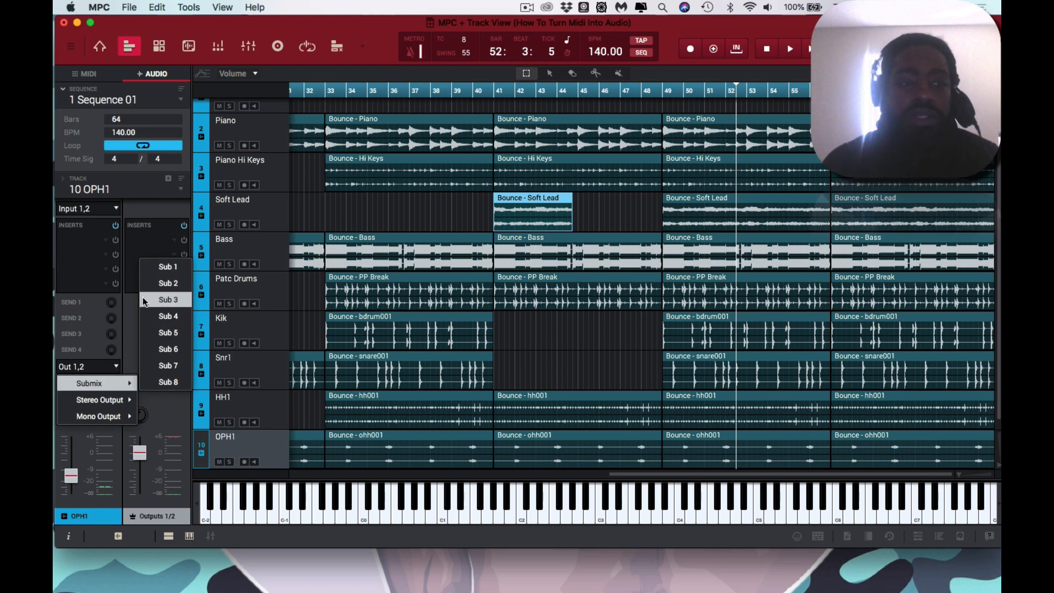
click(168, 299)
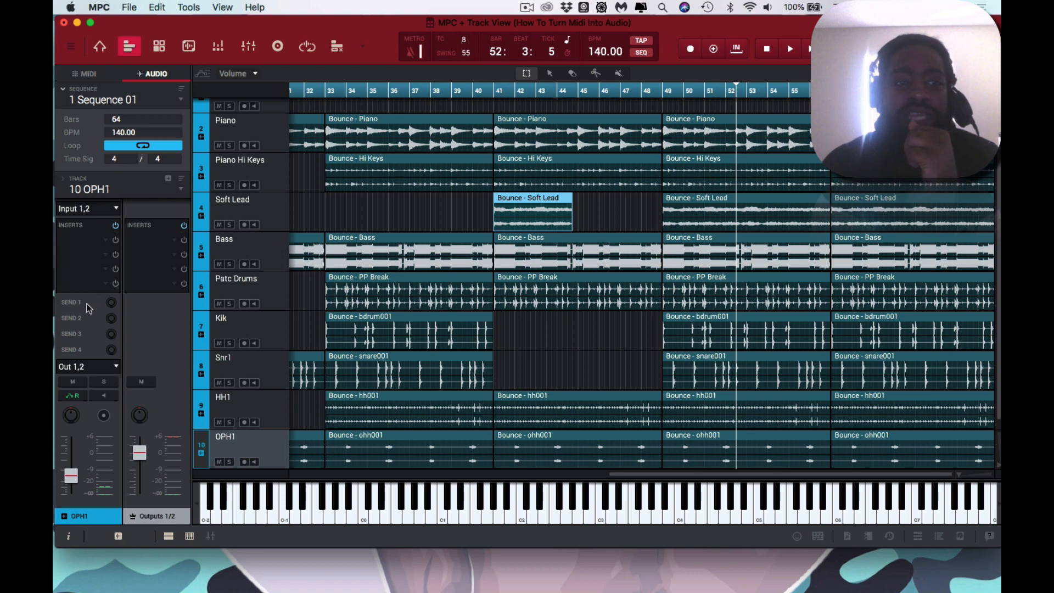
Raise OPH1's Send 1 level slightly to bring up the Return 1 channel, and turn the send back down
mouse_move(113, 306)
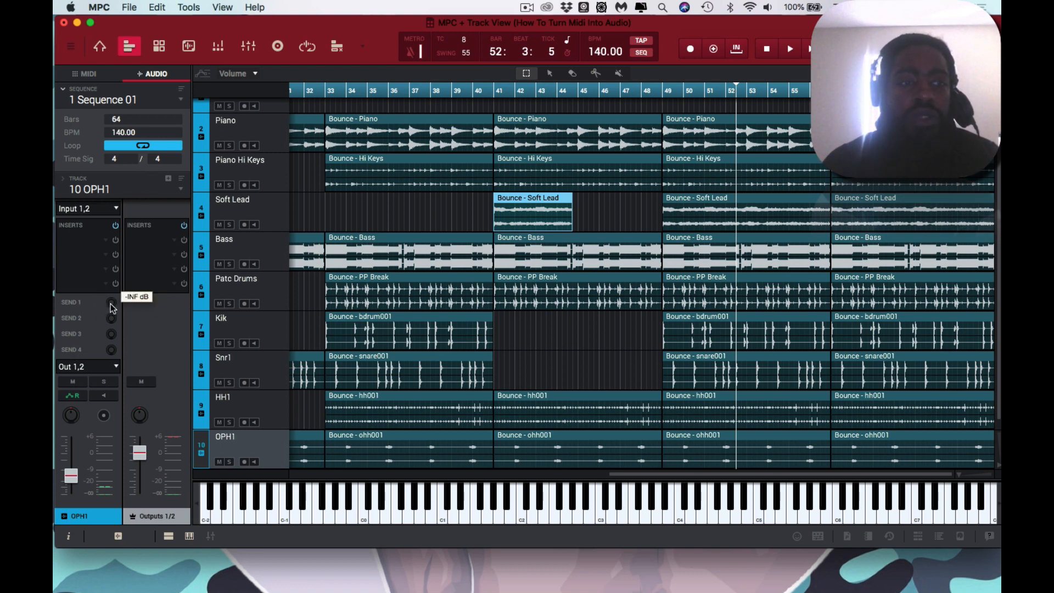
drag(110, 304, 111, 298)
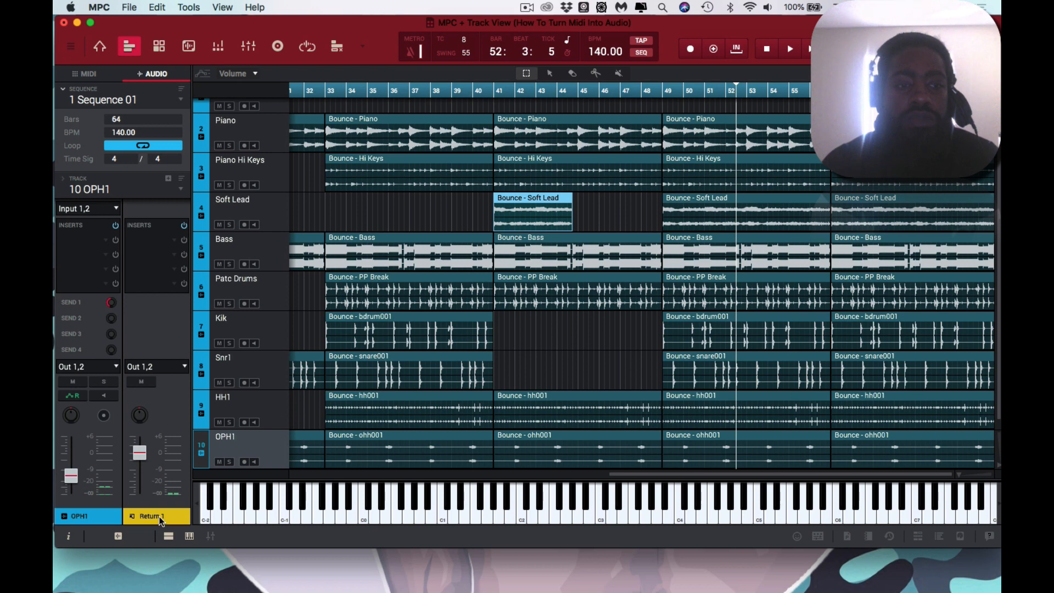
mouse_move(109, 308)
drag(109, 304, 109, 304)
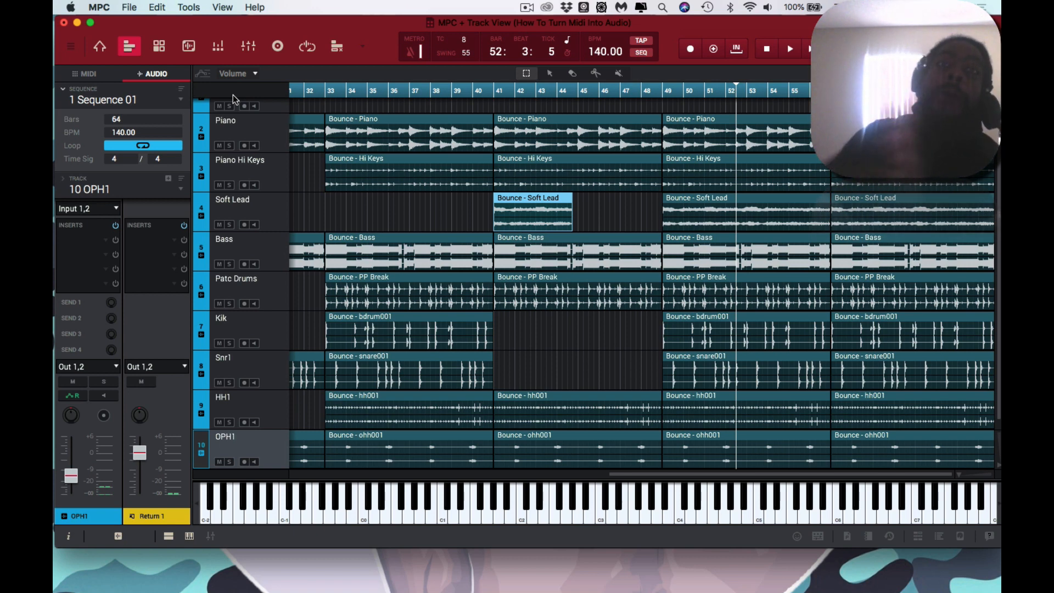
Play the 64-bar sequence from the start and examine how the clips are arranged across its sections
key(space)
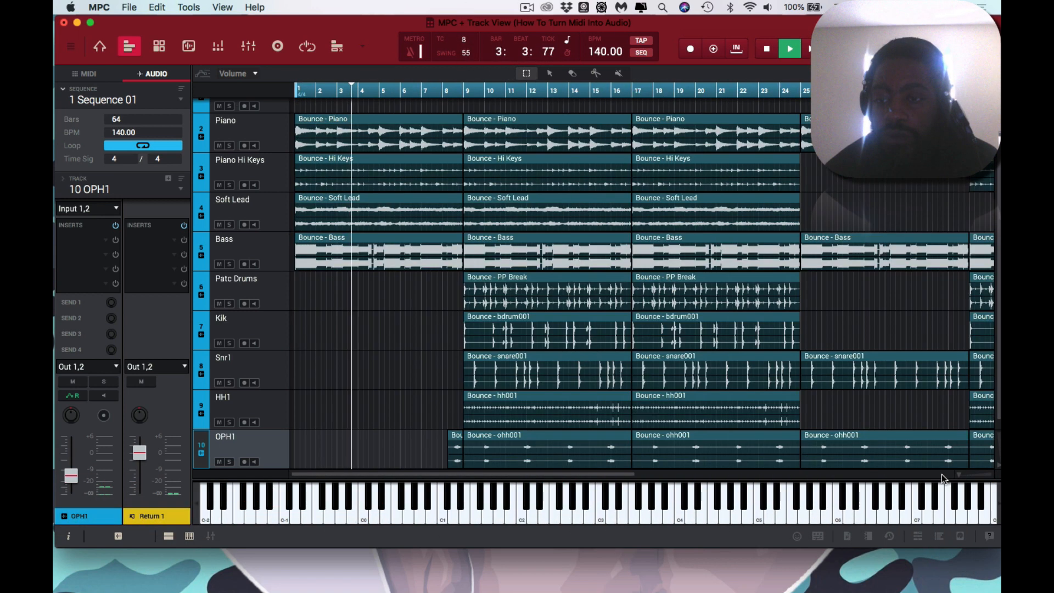
scroll(920, 439, down, 1)
scroll(920, 439, right, 10)
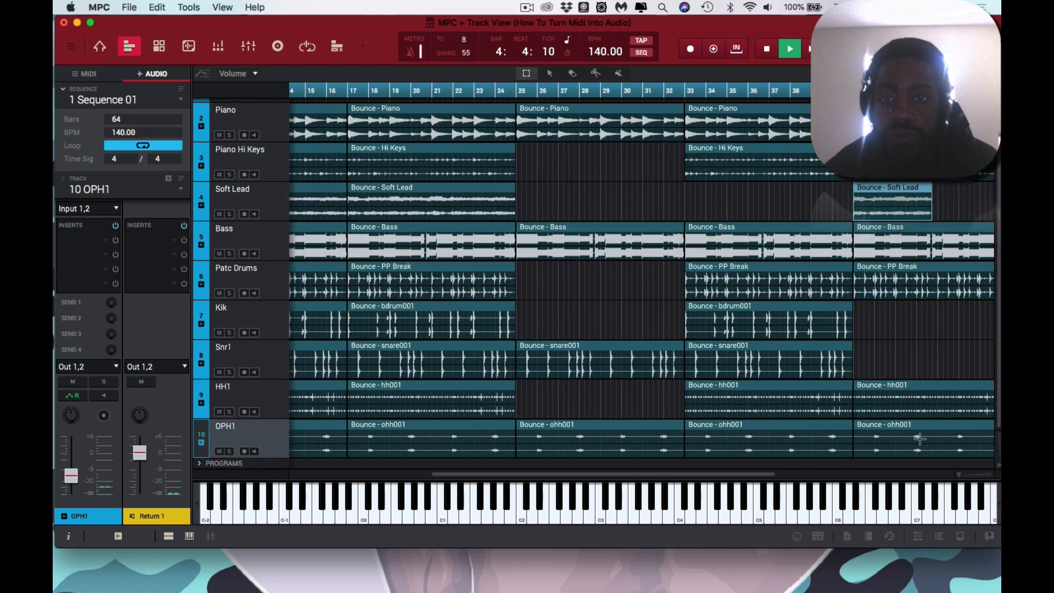
scroll(920, 440, left, 8)
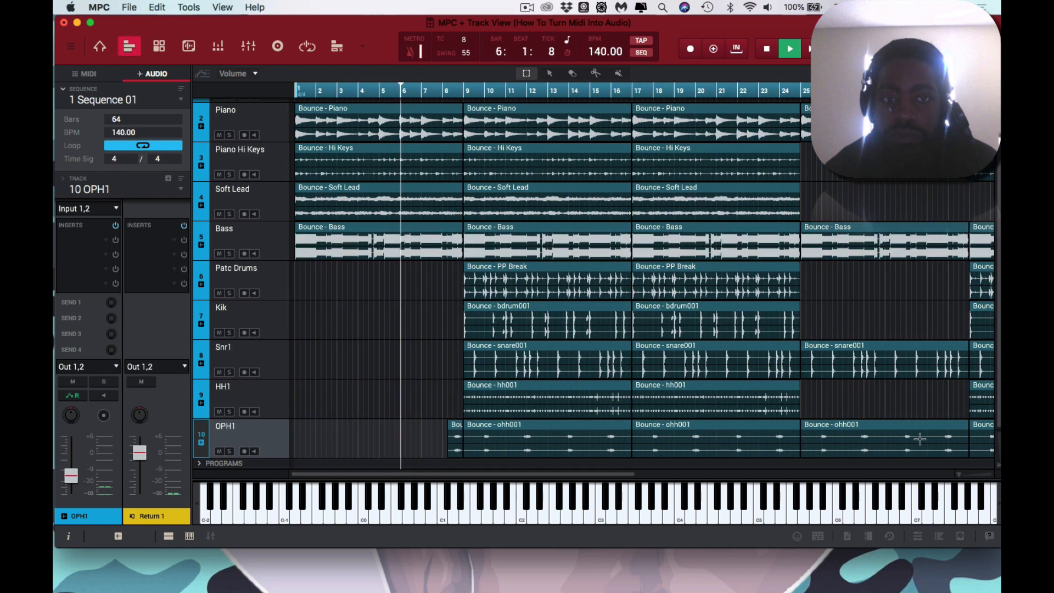
scroll(920, 439, left, 3)
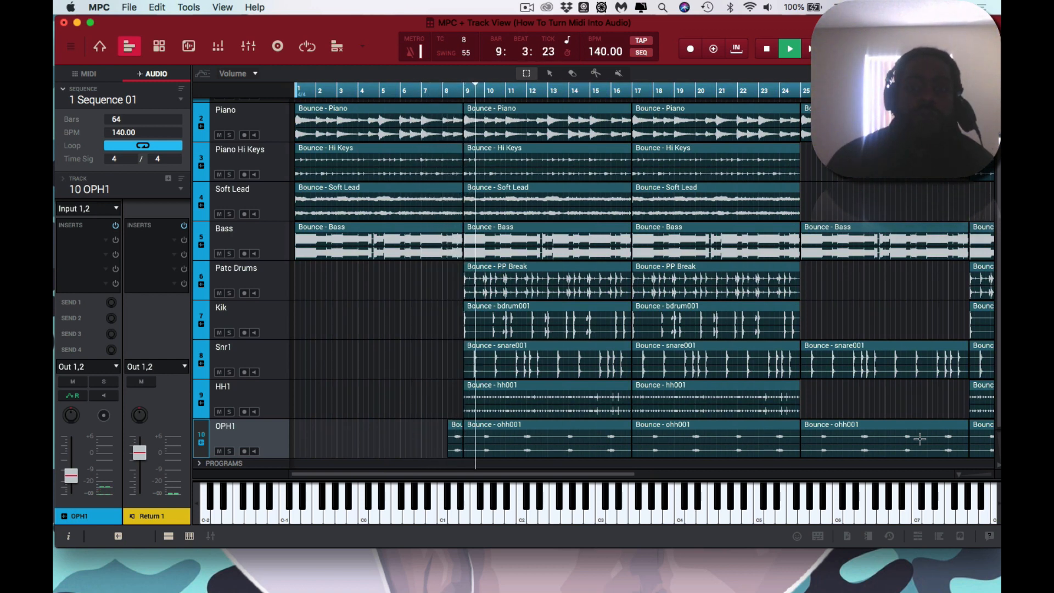
scroll(788, 380, right, 10)
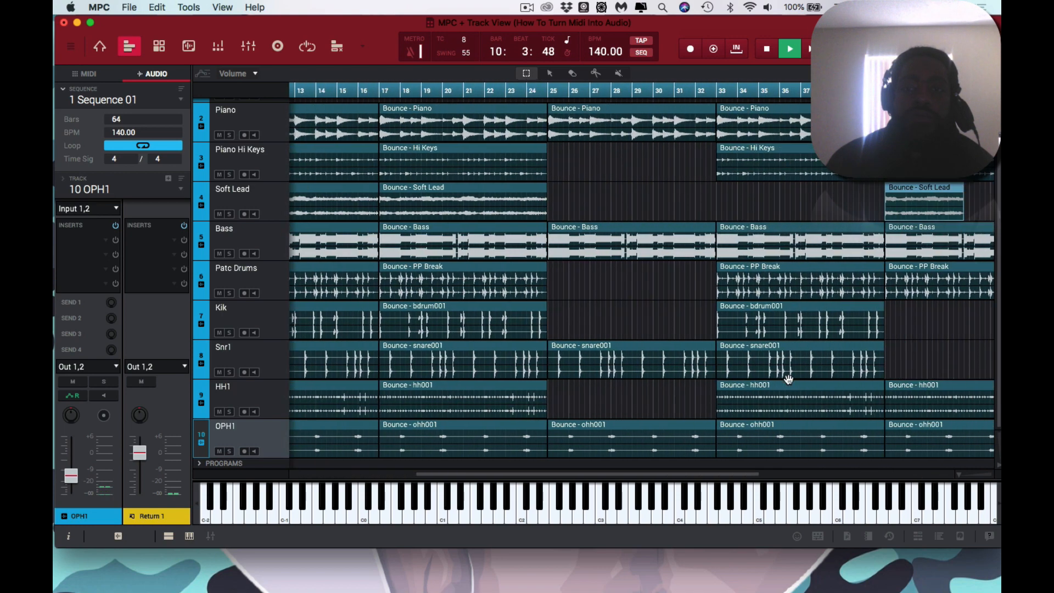
scroll(788, 380, right, 10)
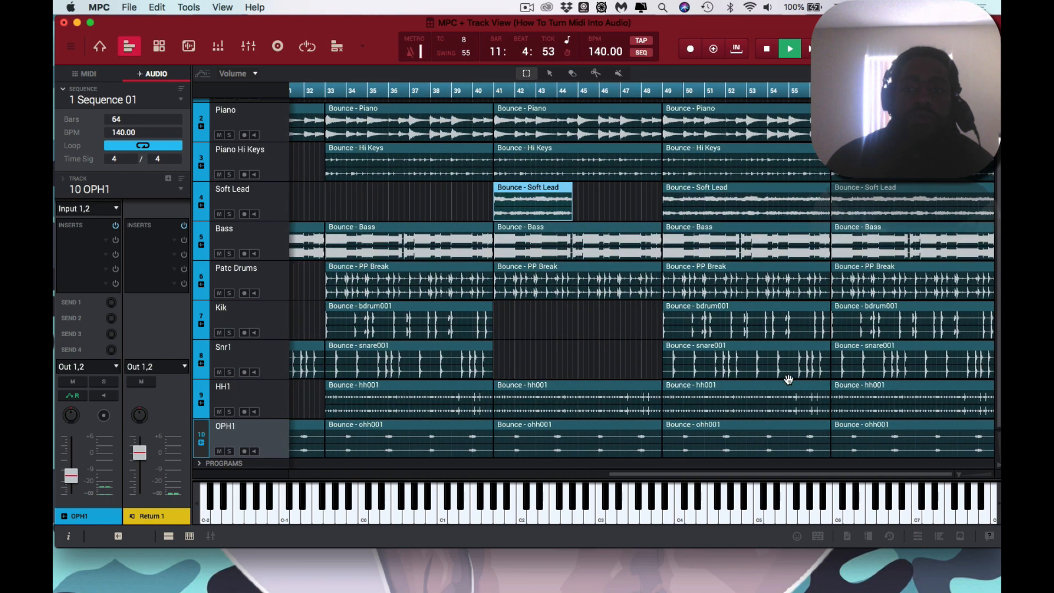
scroll(788, 380, left, 9)
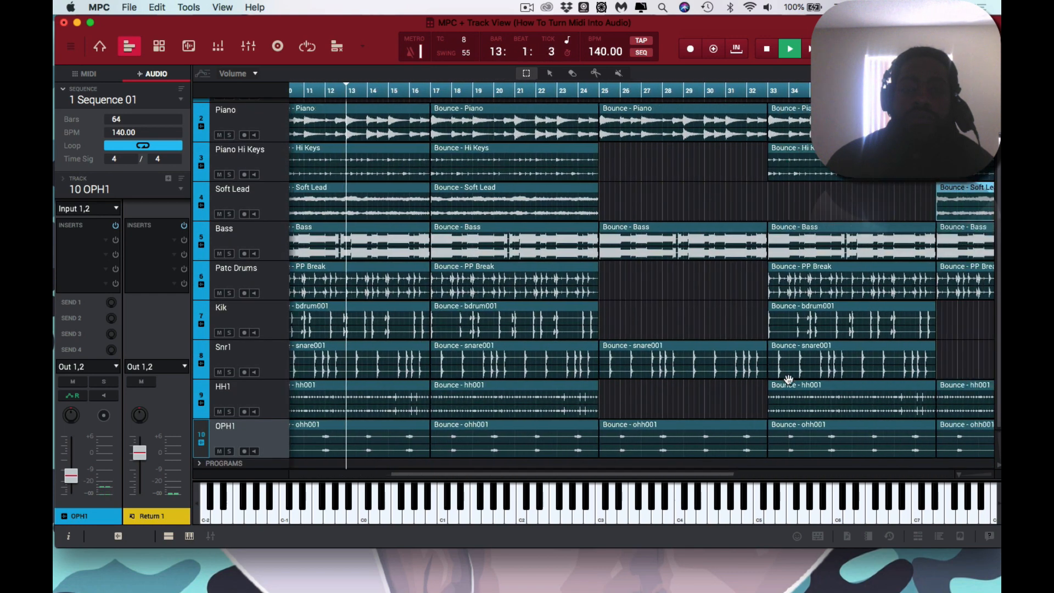
scroll(788, 380, left, 10)
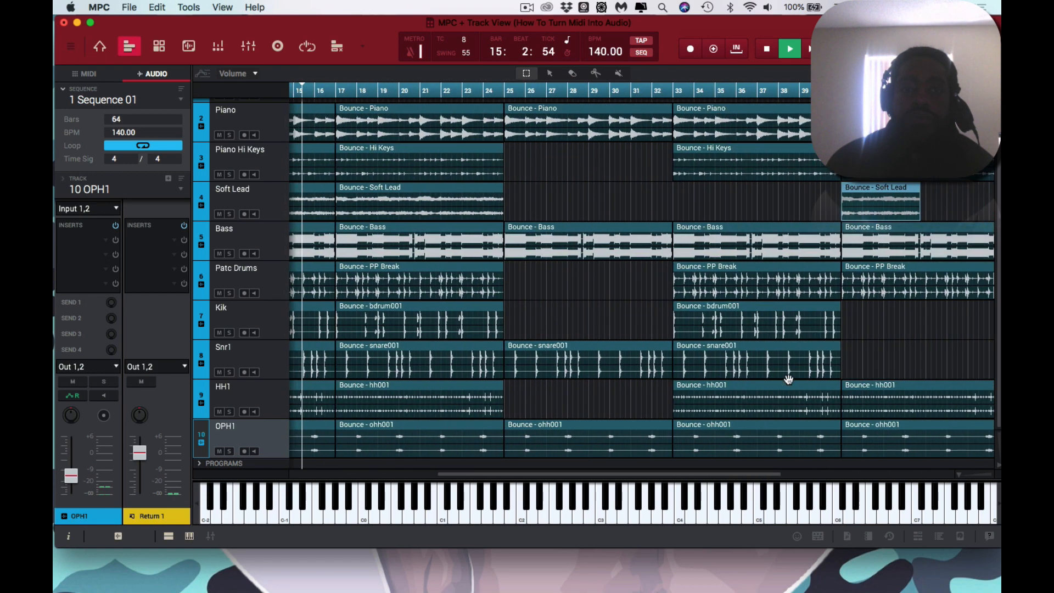
scroll(789, 380, left, 4)
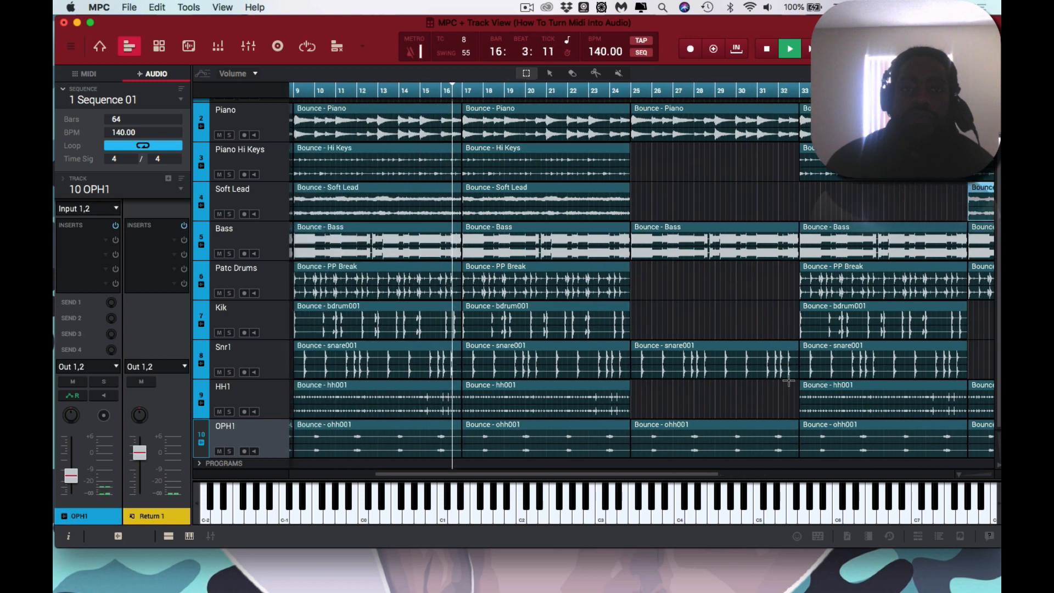
scroll(788, 380, right, 3)
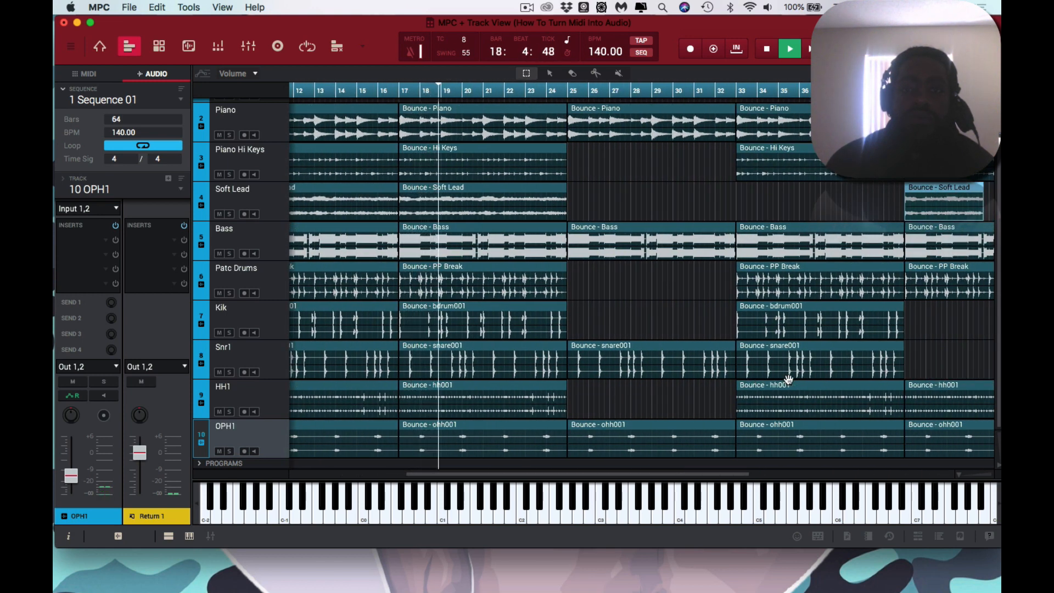
scroll(789, 380, right, 15)
scroll(788, 380, left, 7)
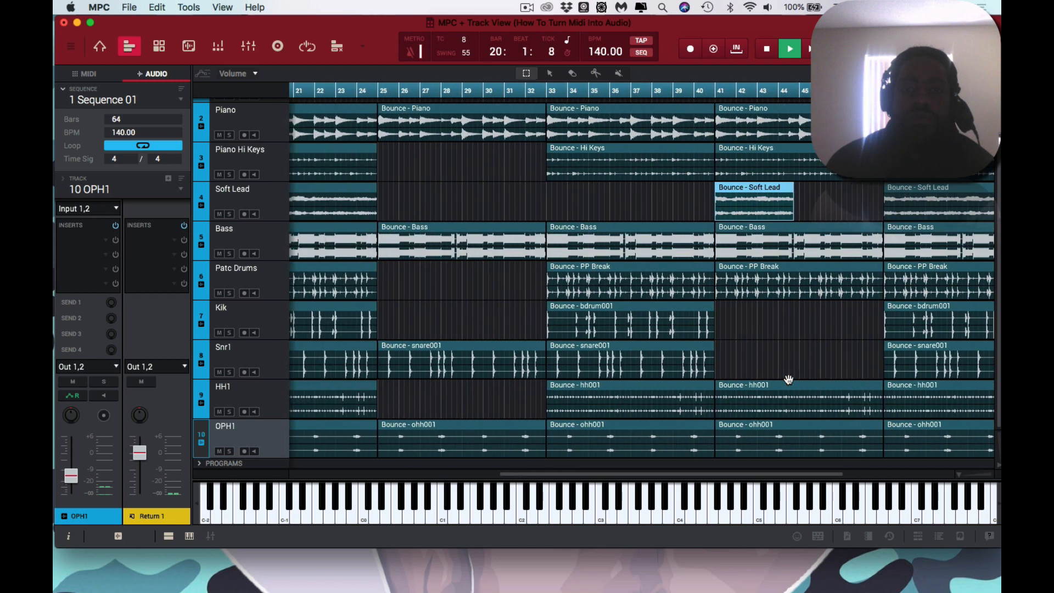
scroll(788, 380, left, 12)
scroll(788, 380, right, 13)
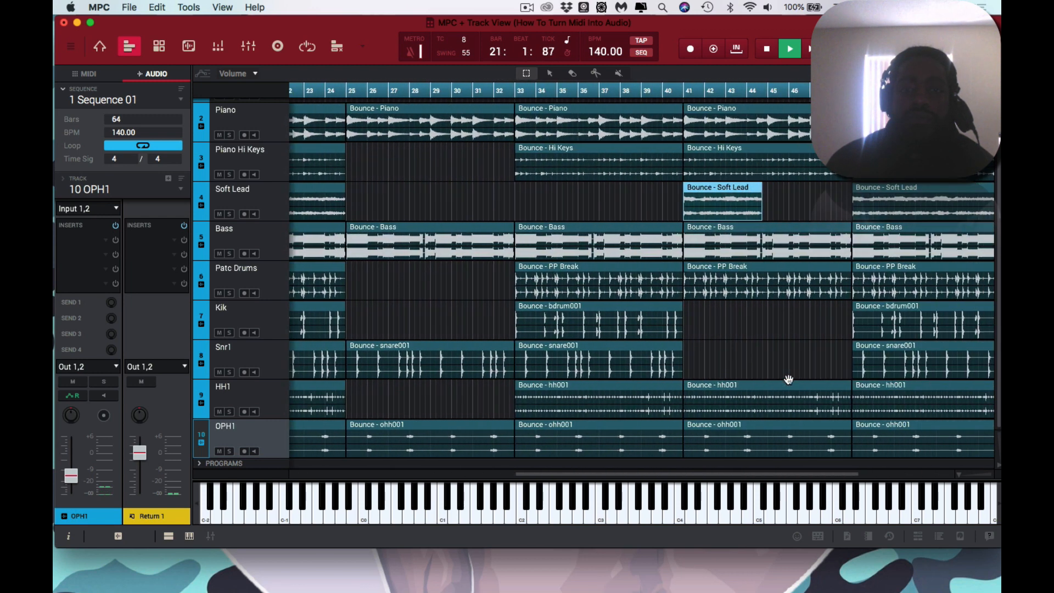
scroll(788, 380, left, 6)
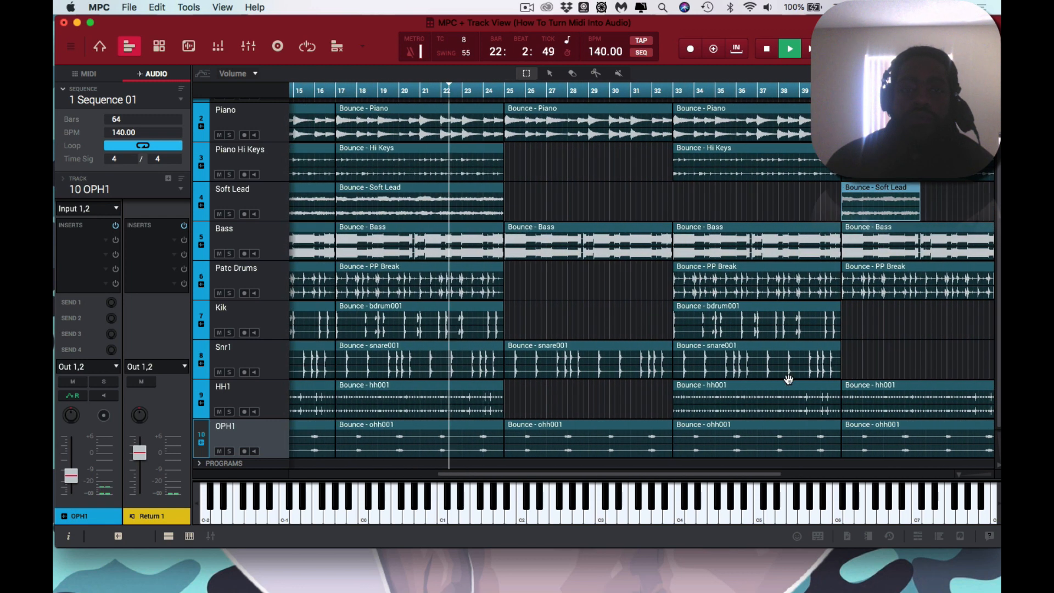
scroll(788, 380, right, 9)
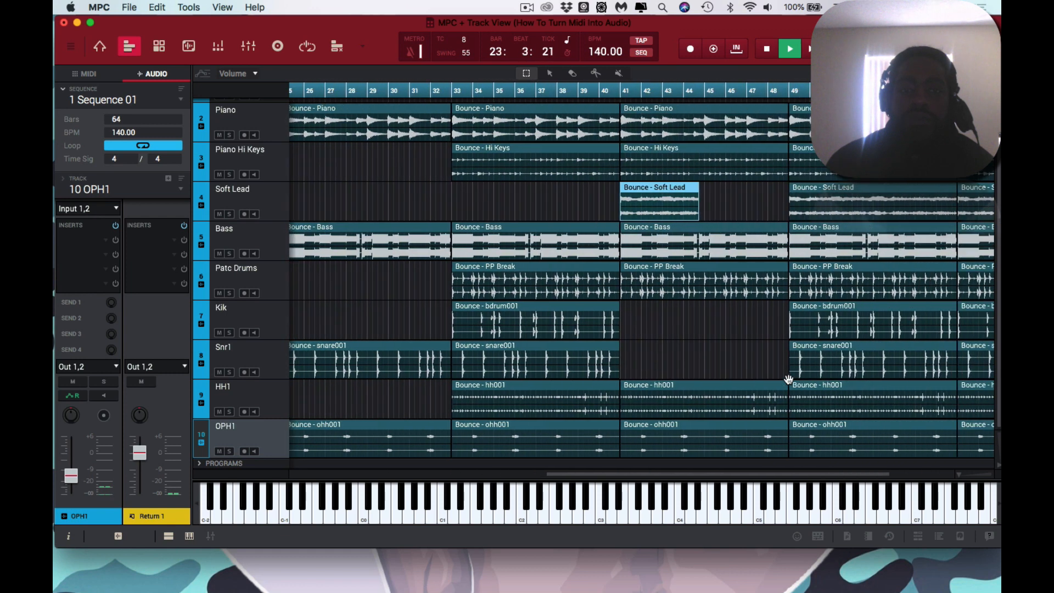
scroll(788, 380, left, 6)
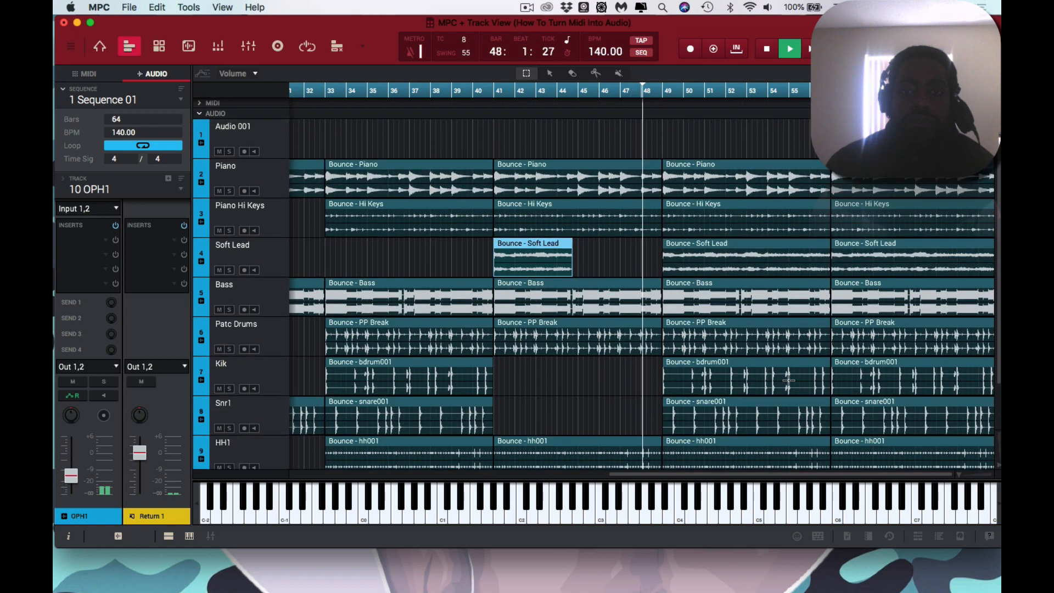
scroll(788, 380, down, 2)
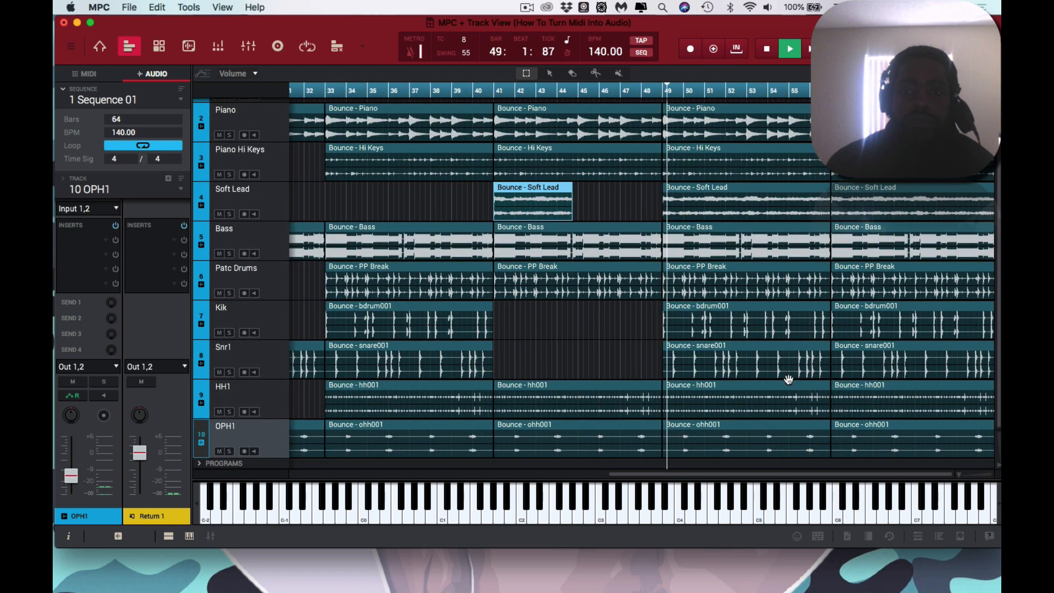
scroll(788, 380, up, 2)
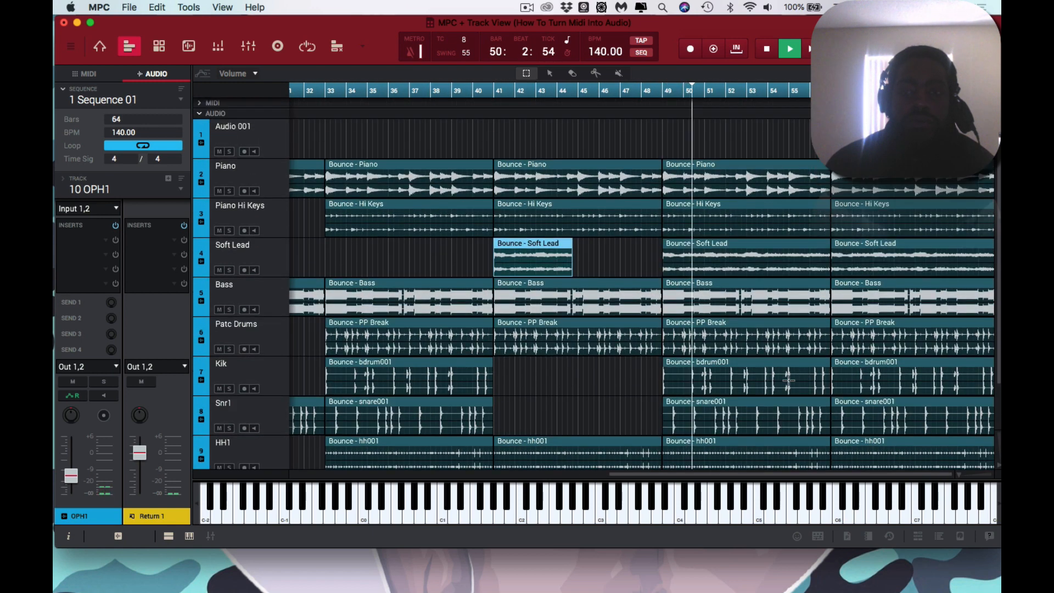
scroll(789, 380, down, 2)
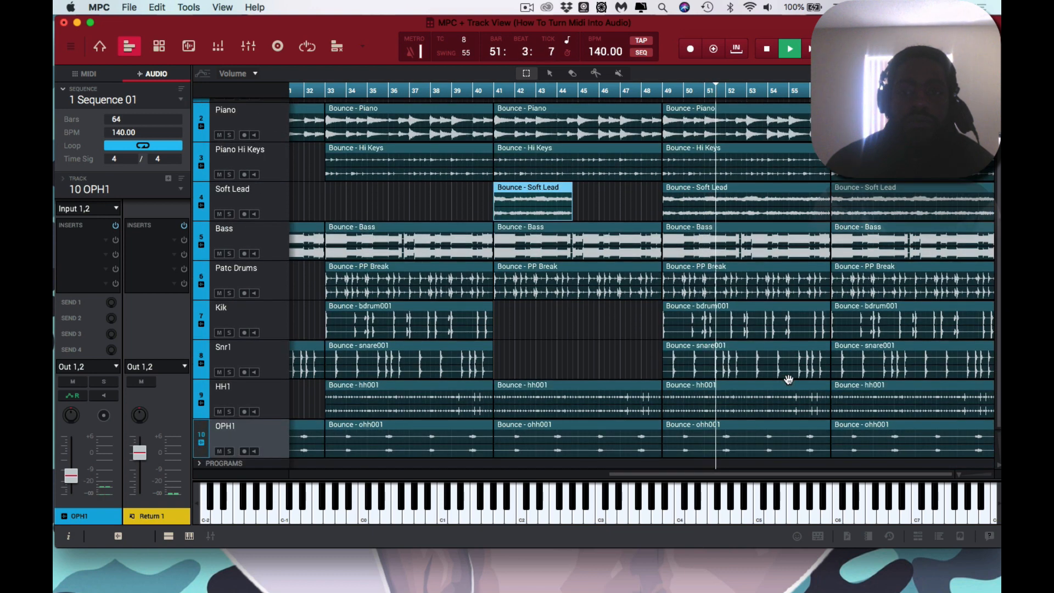
scroll(788, 380, up, 1)
scroll(788, 380, up, 1)
scroll(788, 380, down, 2)
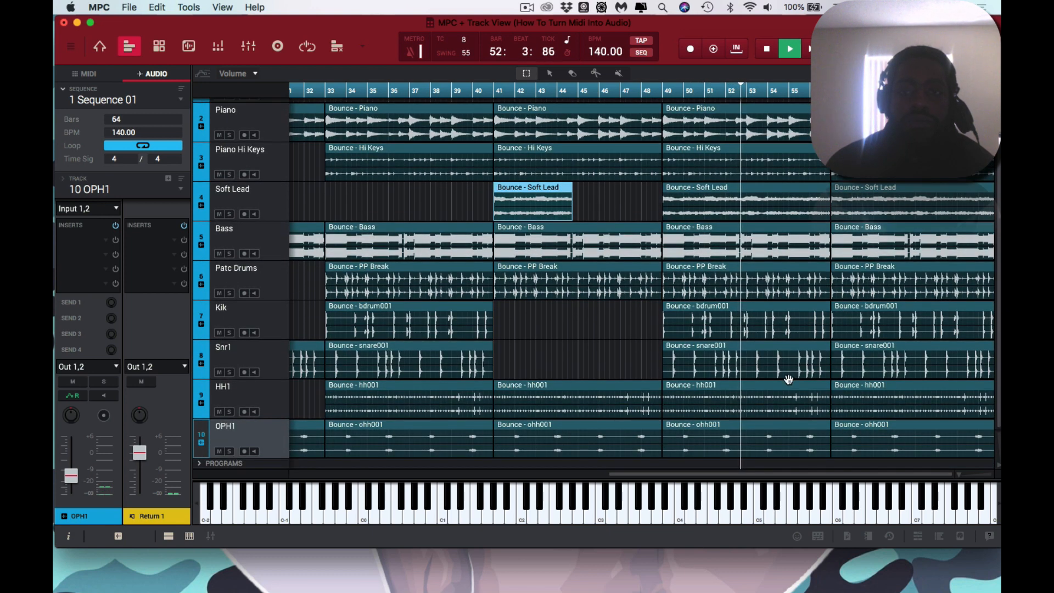
scroll(788, 379, up, 2)
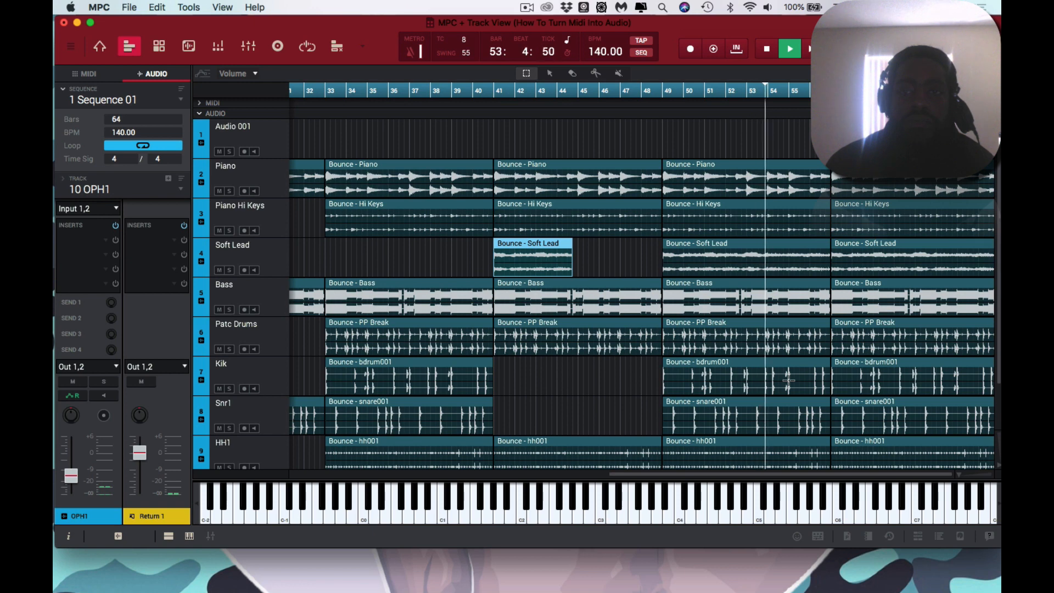
scroll(788, 380, down, 2)
scroll(789, 380, up, 2)
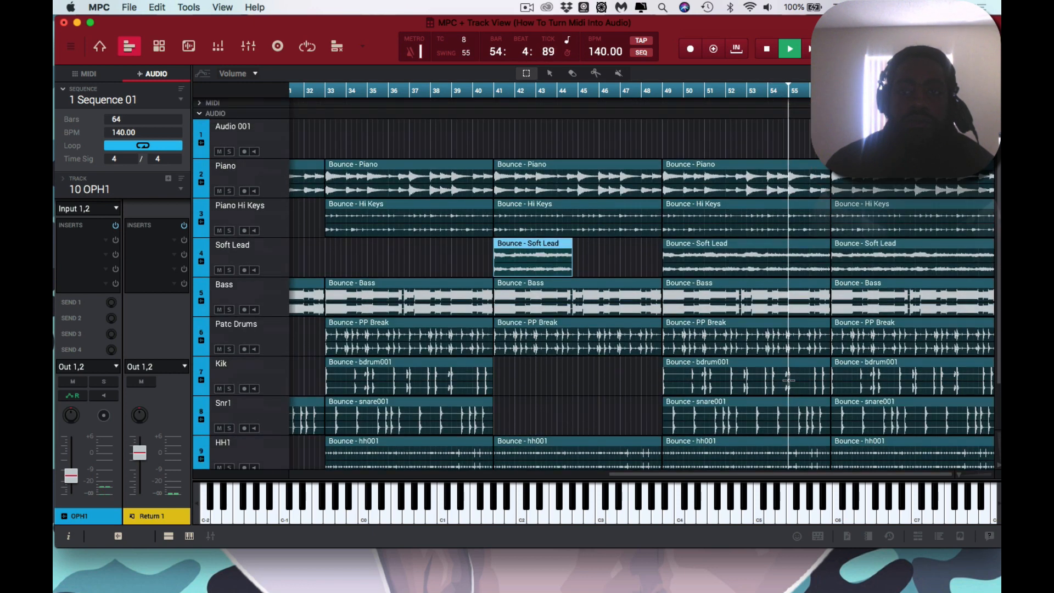
scroll(789, 380, down, 2)
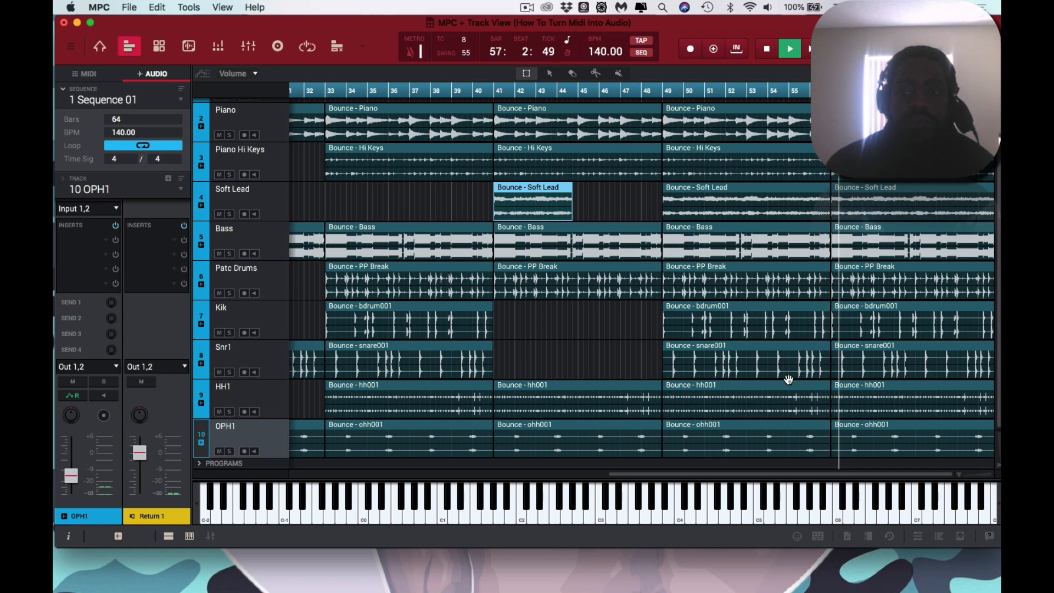
scroll(788, 380, up, 2)
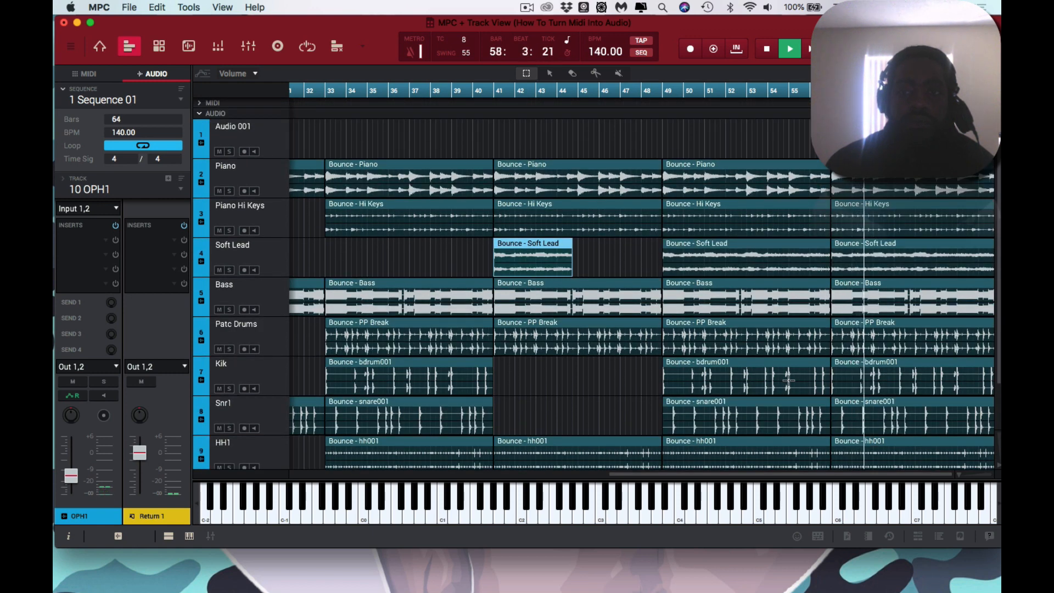
scroll(788, 380, down, 2)
scroll(788, 380, up, 2)
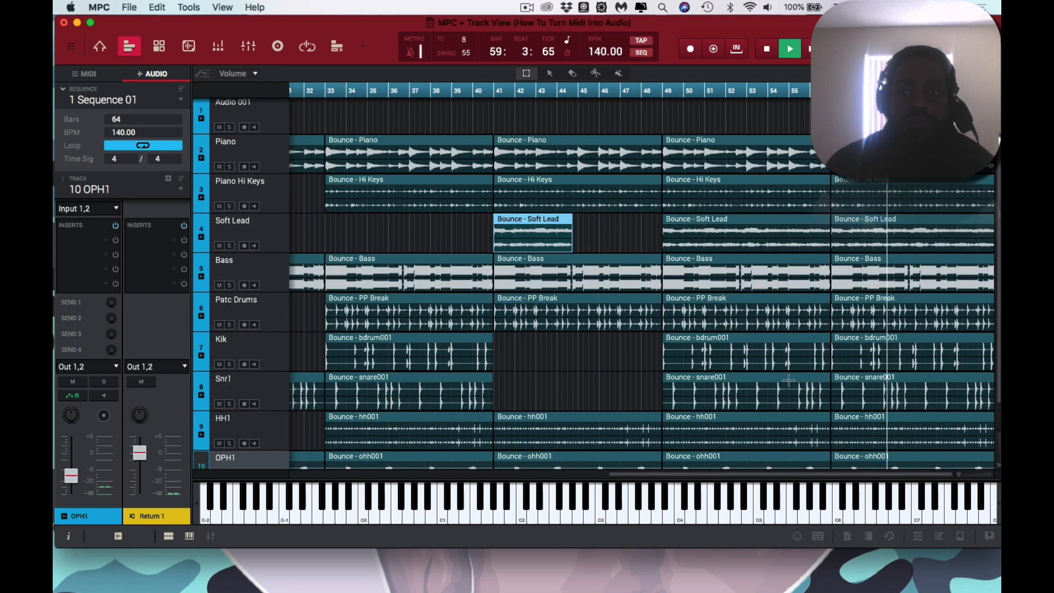
scroll(788, 380, down, 2)
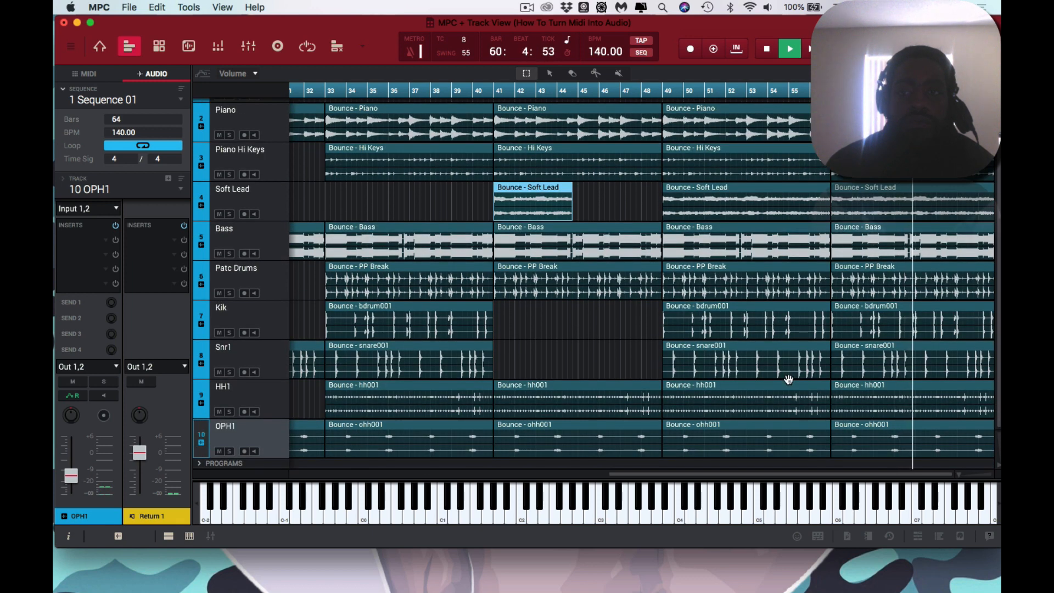
scroll(788, 380, up, 2)
scroll(789, 379, down, 2)
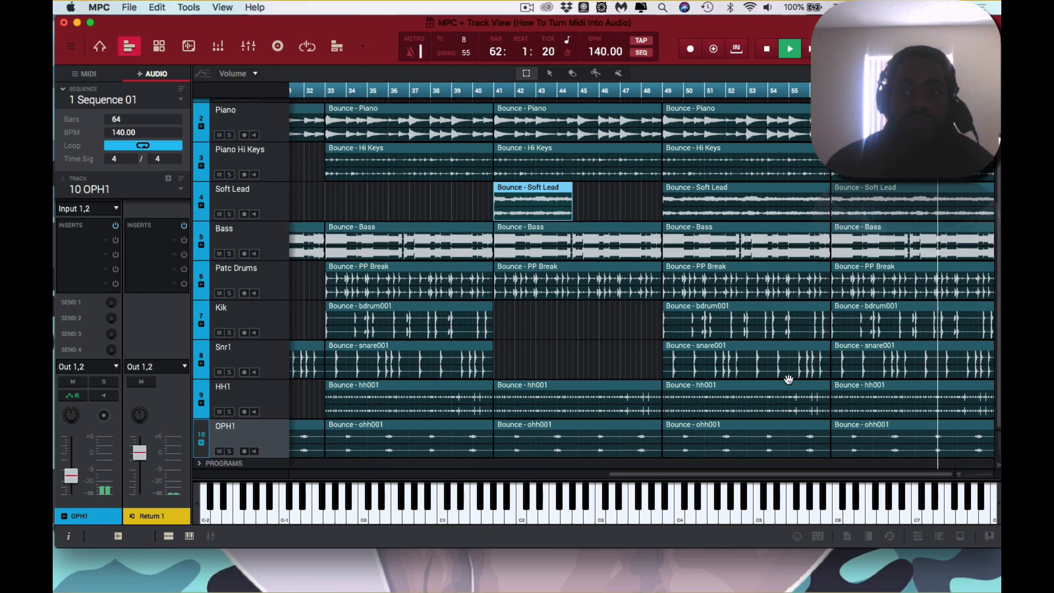
scroll(788, 380, up, 2)
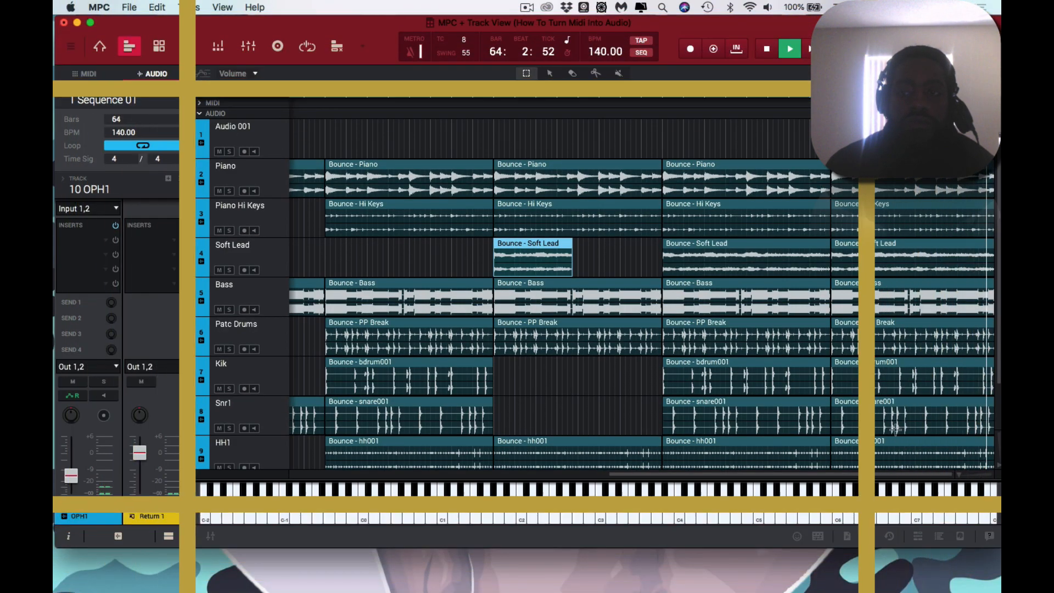
scroll(871, 402, down, 2)
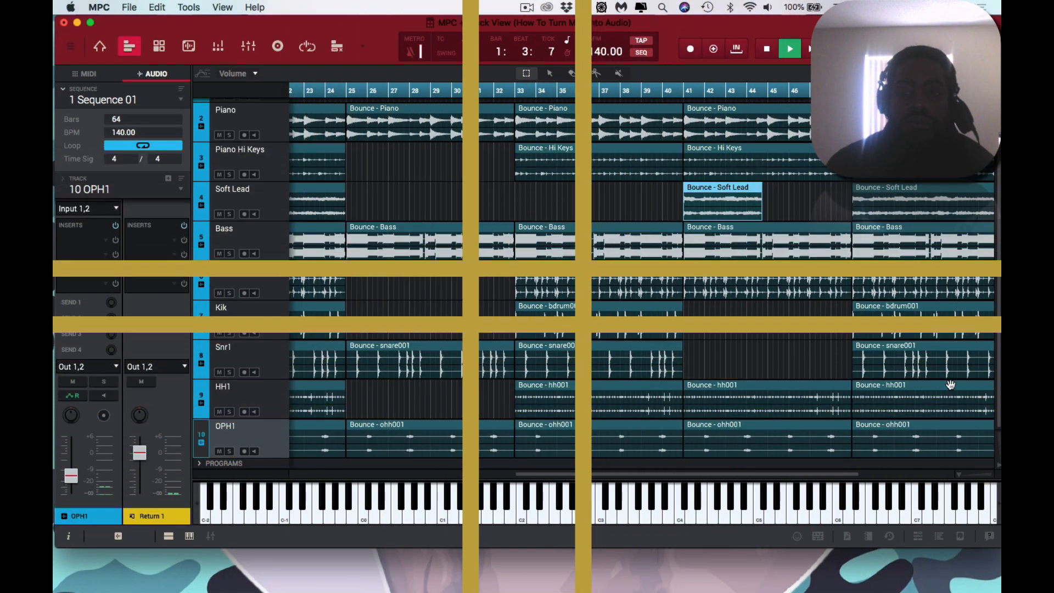